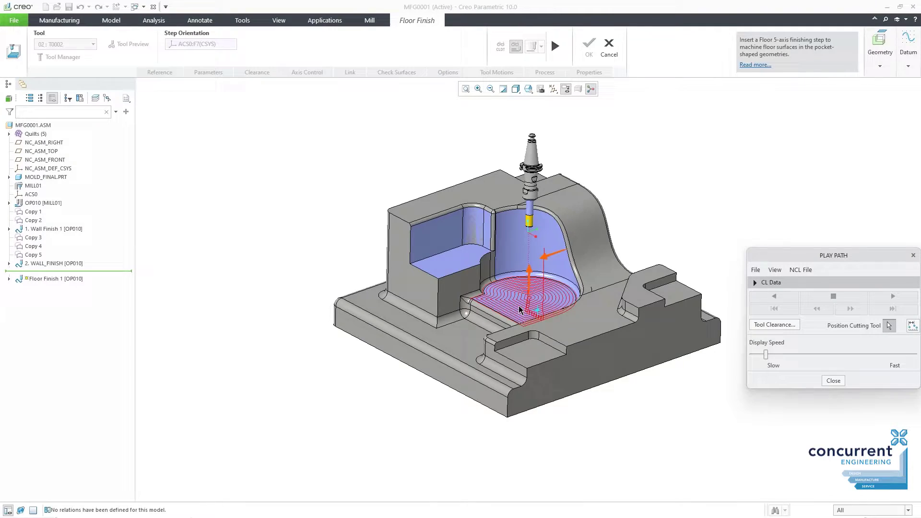
# Step: Play the Floor Finish 1 toolpath forward with the view close on the circular pocket floor
pyautogui.scroll(5, 519, 309)
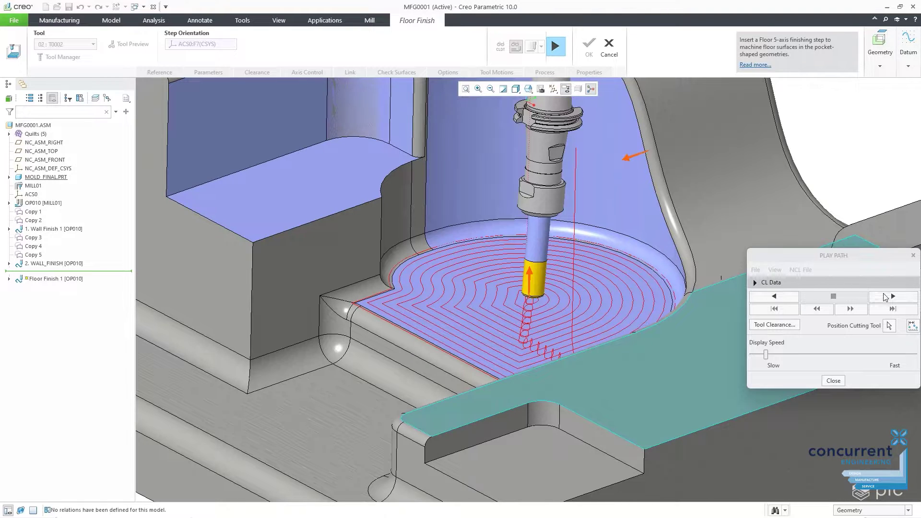
pyautogui.click(891, 297)
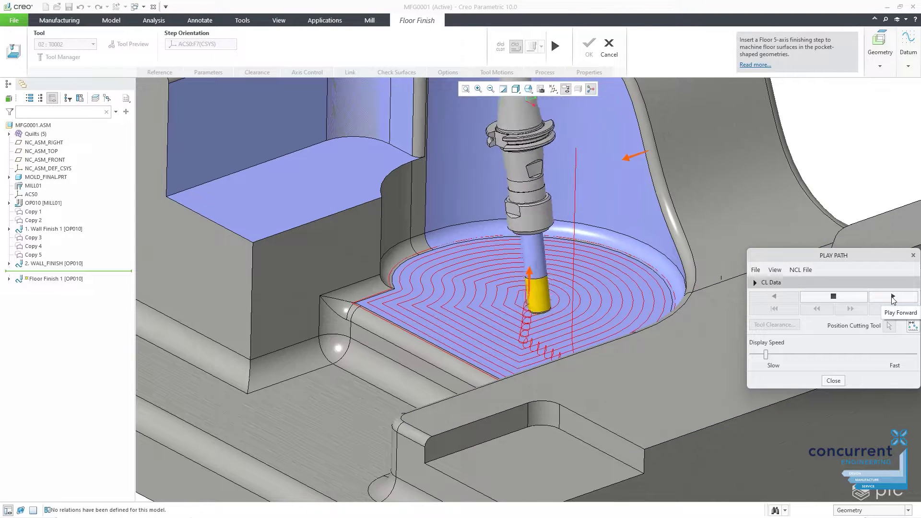
pyautogui.scroll(-6, 635, 248)
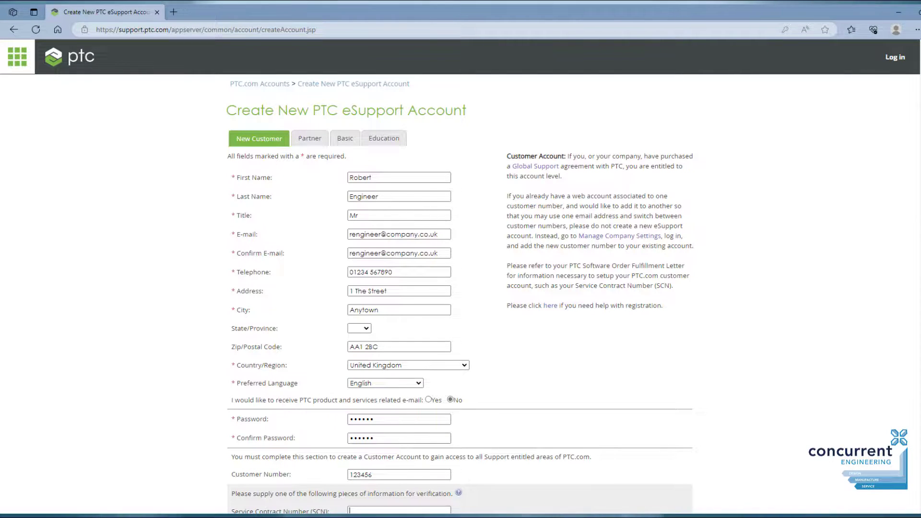
# Step: In the PTC eSupport account form, answer the security challenge with the underlined numbers and create the account
pyautogui.scroll(-2, 460, 278)
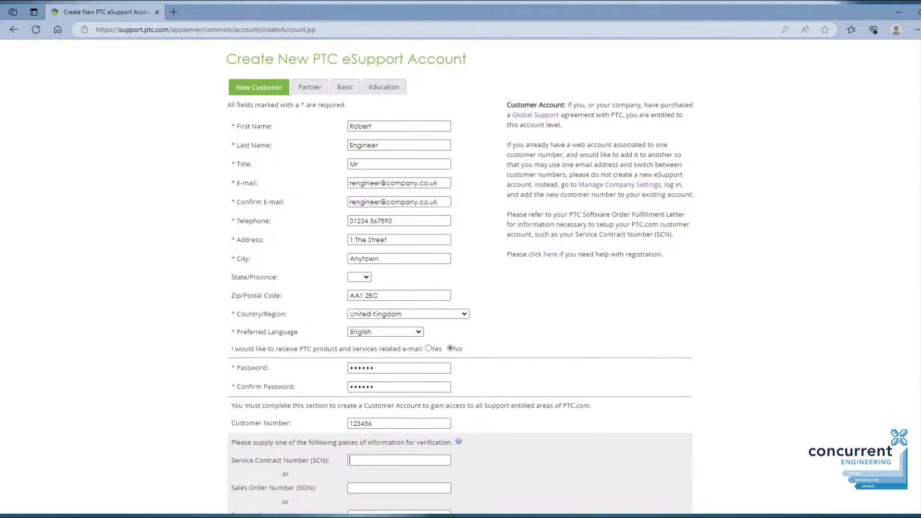
pyautogui.scroll(-3, 460, 278)
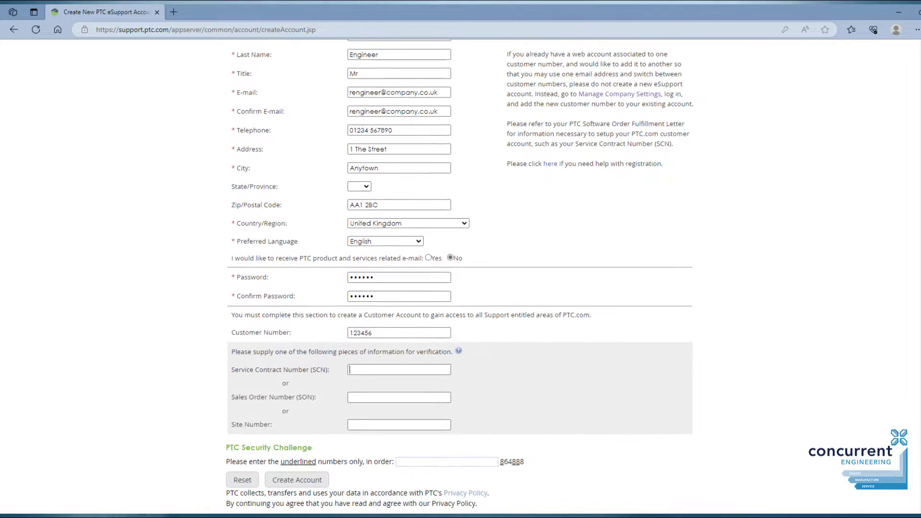
pyautogui.scroll(-2, 460, 278)
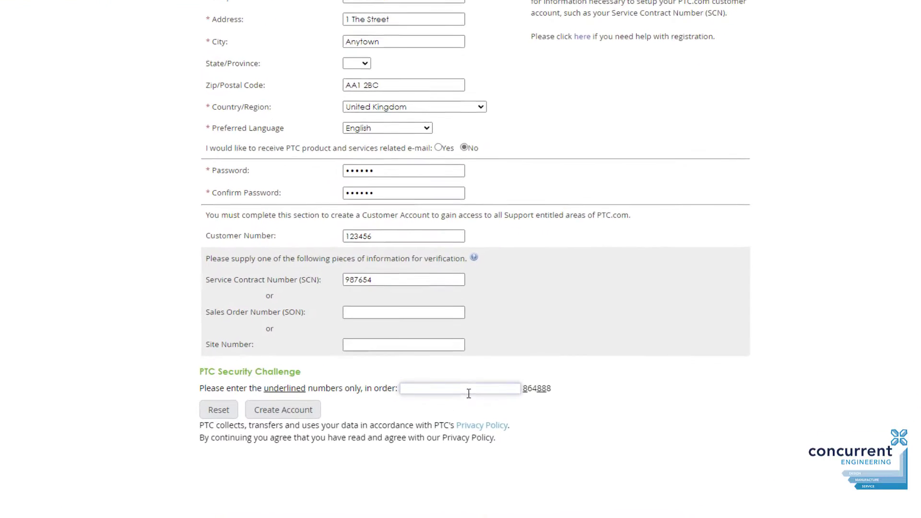
pyautogui.click(468, 393)
pyautogui.write('888')
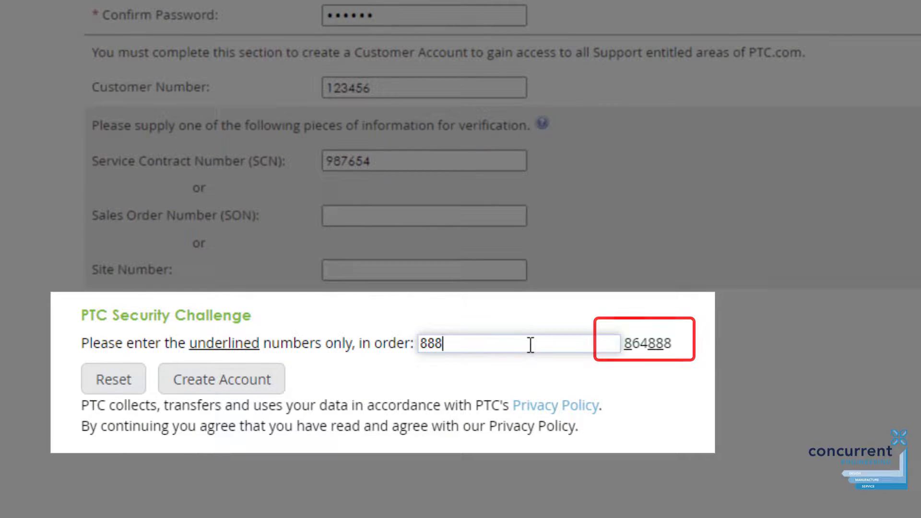
pyautogui.click(276, 380)
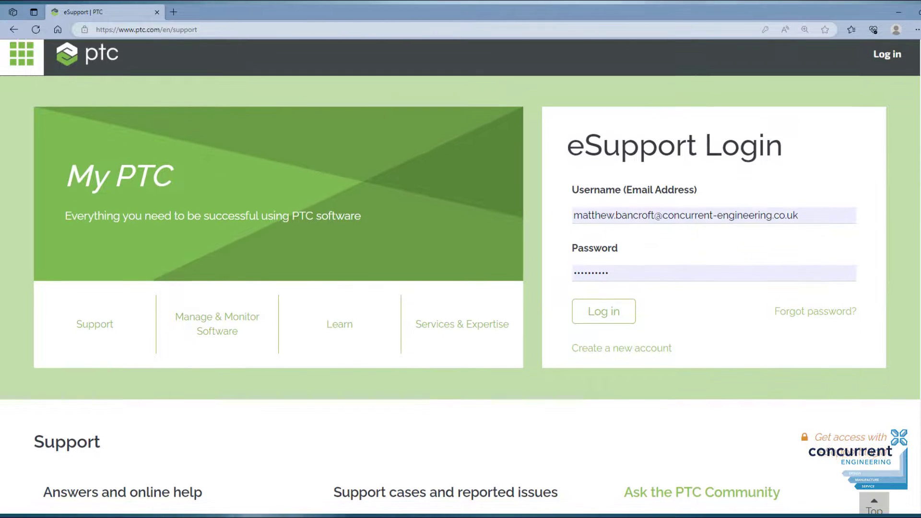
# Step: Examine the support resources on the PTC eSupport login page, from online help and support cases to support services
pyautogui.scroll(-2, 461, 258)
pyautogui.scroll(-2, 460, 277)
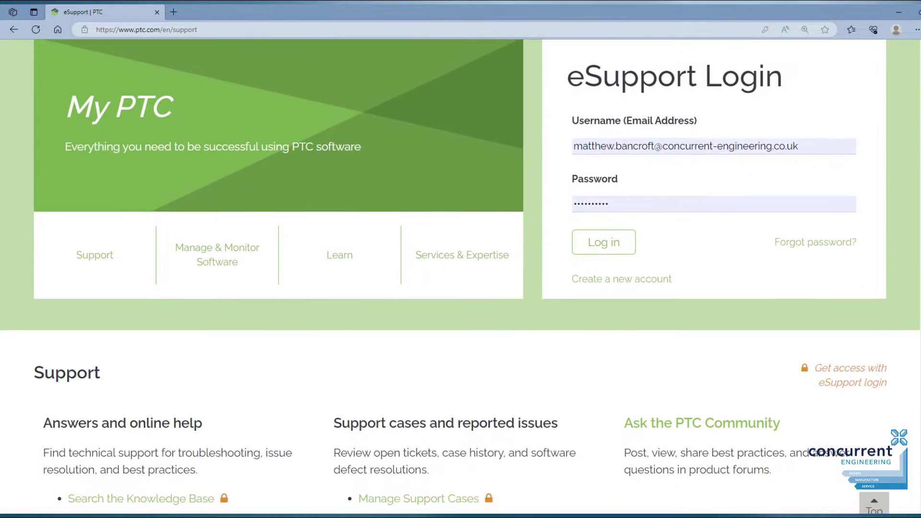
pyautogui.scroll(-2, 461, 277)
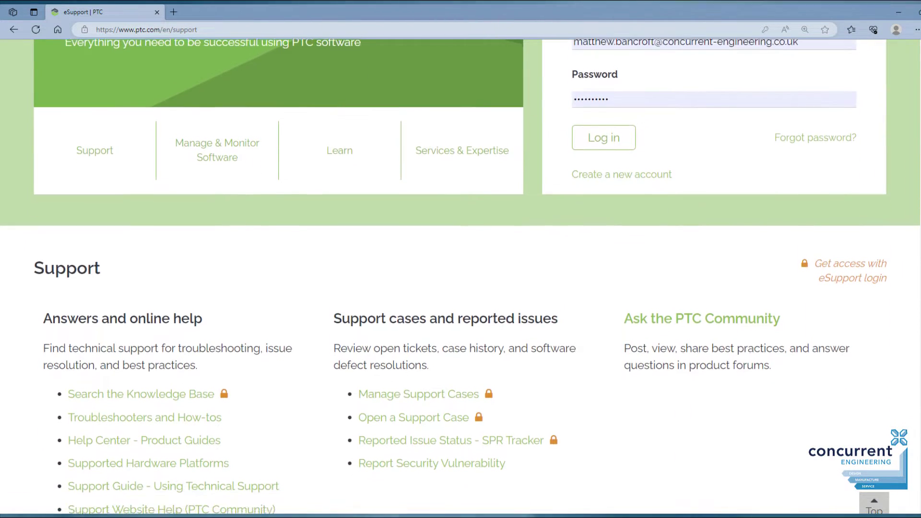
pyautogui.scroll(-2, 460, 276)
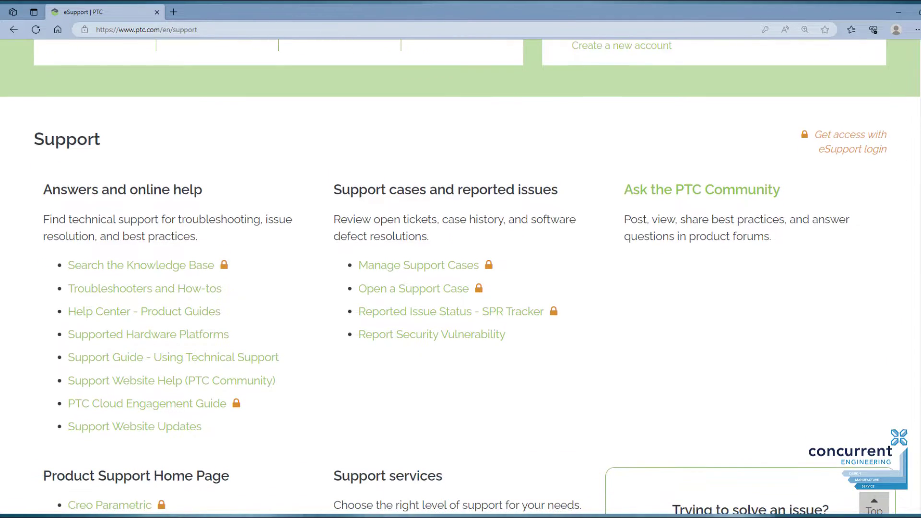
pyautogui.scroll(-1, 460, 276)
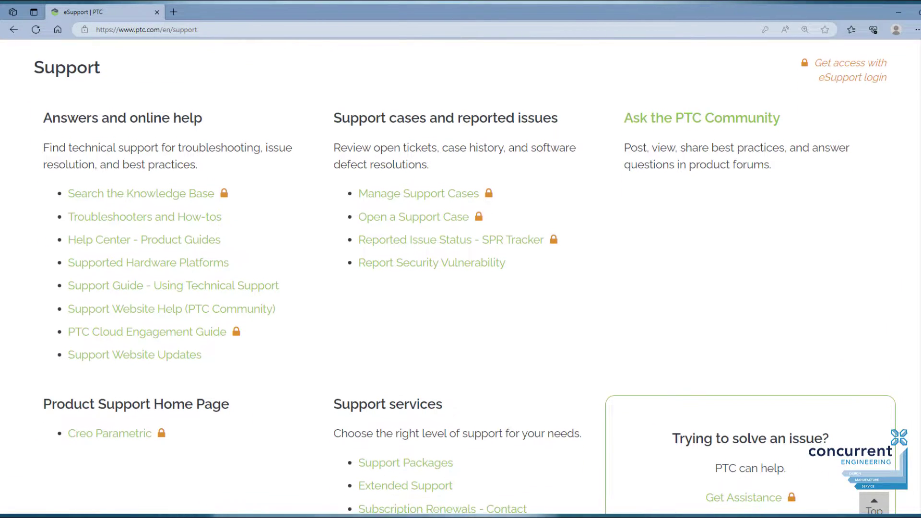
pyautogui.scroll(-1, 460, 276)
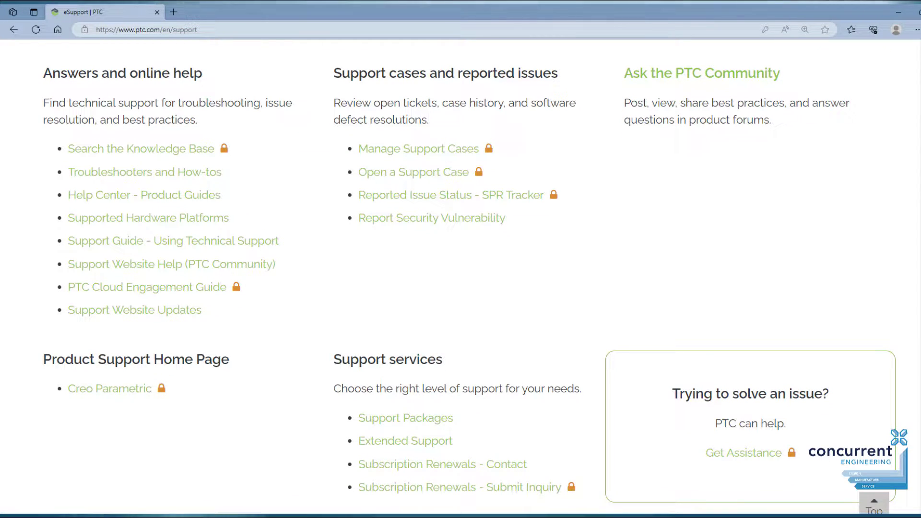
pyautogui.scroll(3, 461, 276)
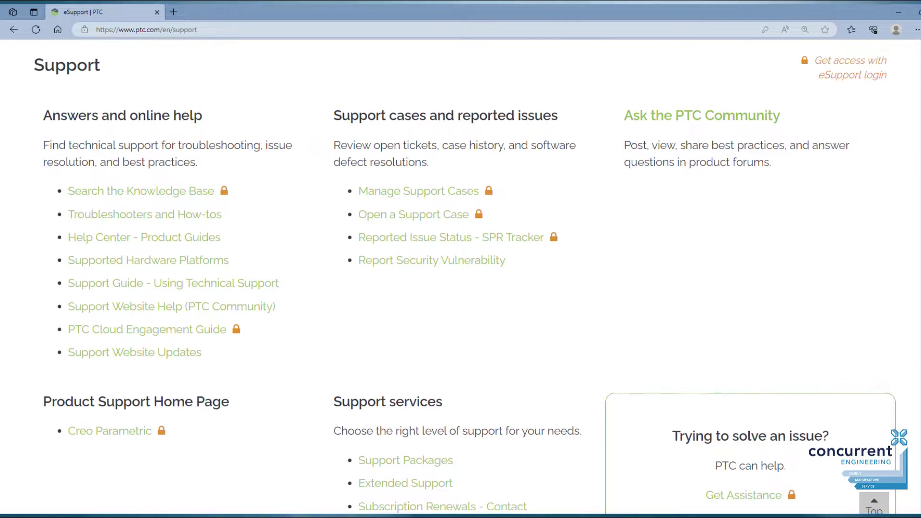
pyautogui.scroll(3, 461, 277)
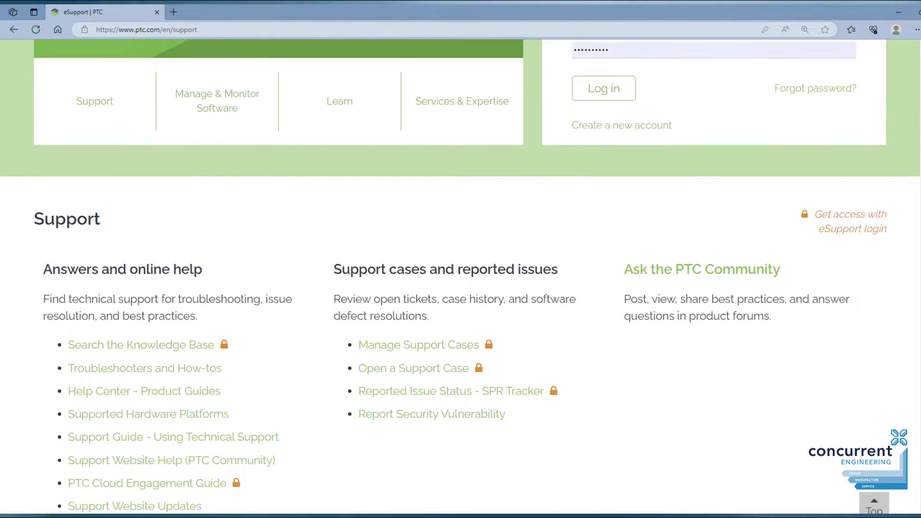
pyautogui.scroll(3, 460, 276)
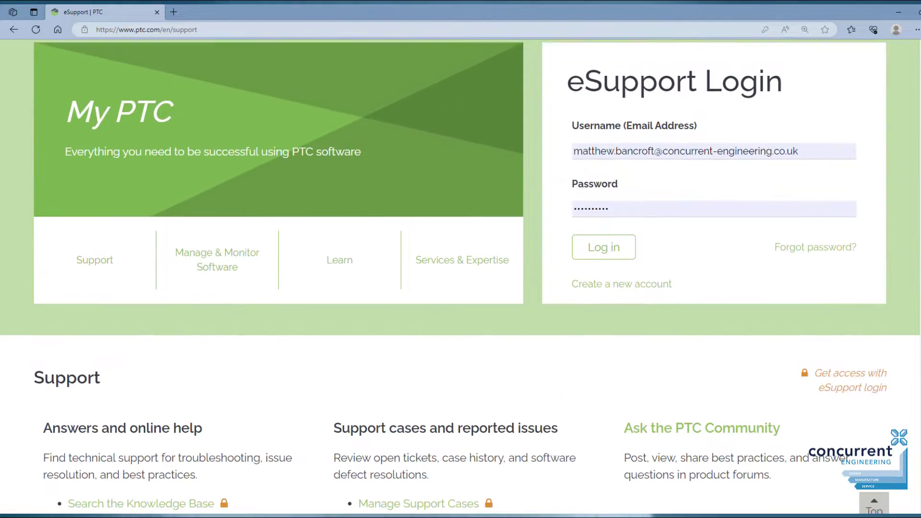
pyautogui.scroll(1, 461, 277)
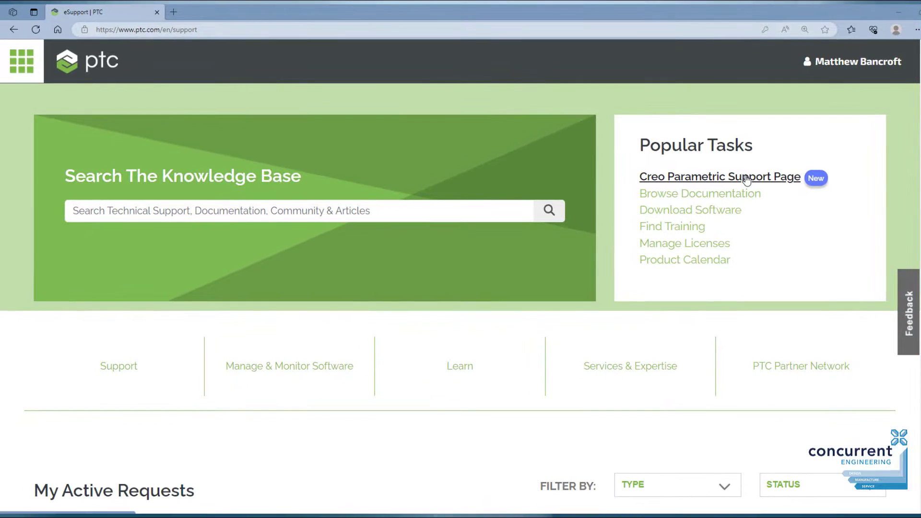
# Step: Open the Creo Parametric Support Page from the popular tasks
pyautogui.click(736, 186)
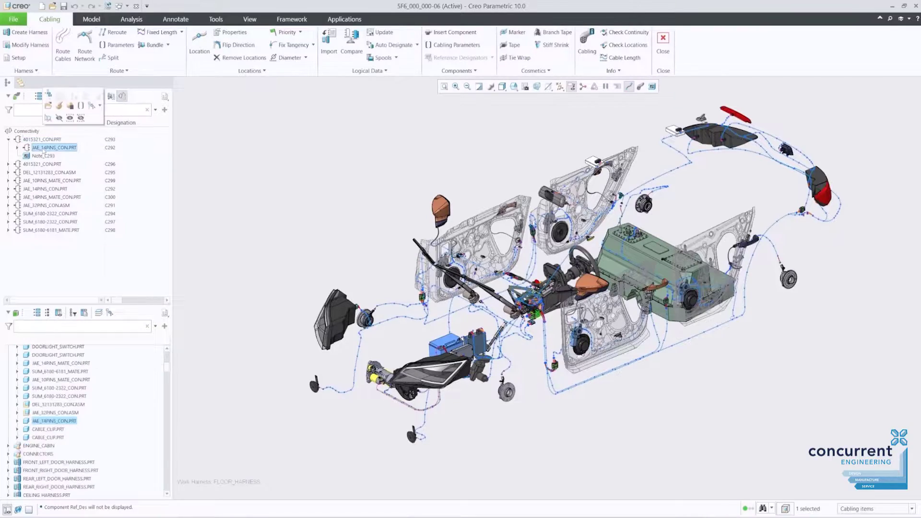
# Step: In Creo Parametric, zoom in on the JAE_14PINS_CON.PRT connector in the cabling assembly
pyautogui.click(48, 118)
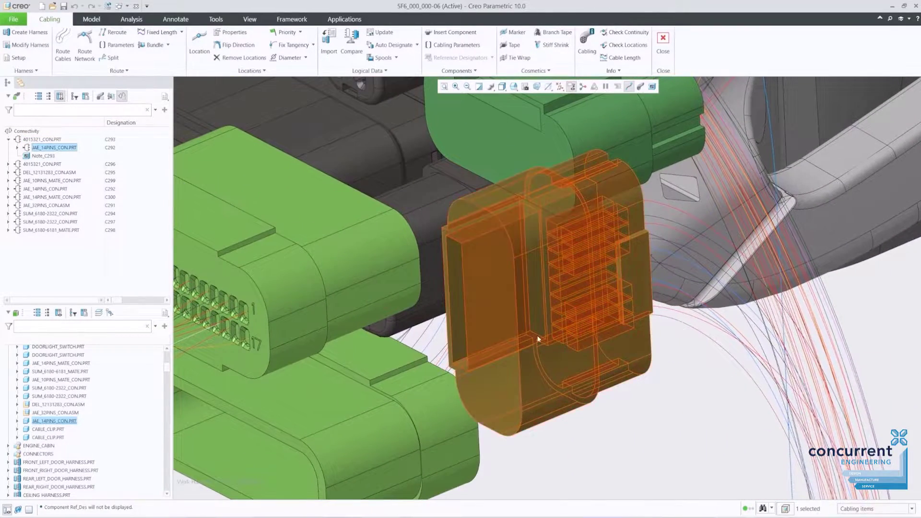
pyautogui.scroll(6, 537, 335)
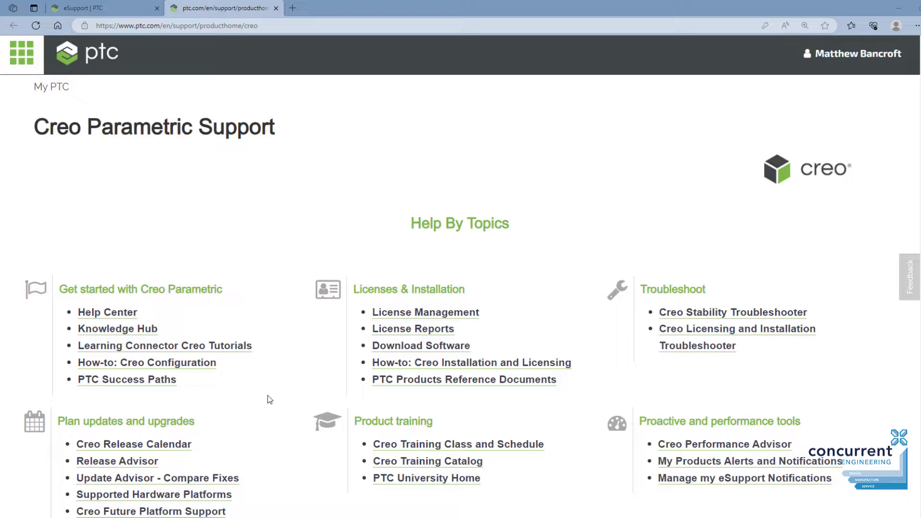
# Step: On the Creo Parametric Support website, open the supported hardware platforms and read through the PTC Creo 10.0 hardware notes
pyautogui.scroll(-2, 270, 400)
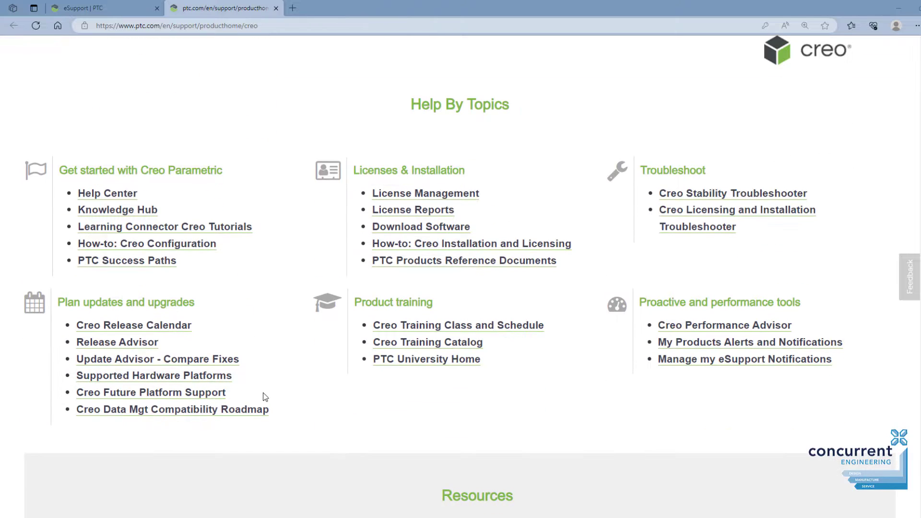
pyautogui.click(188, 379)
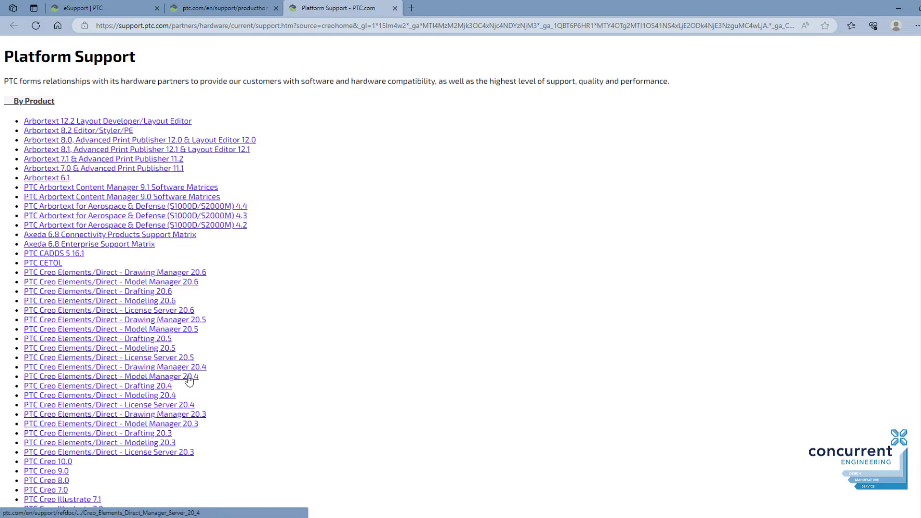
pyautogui.scroll(-4, 199, 377)
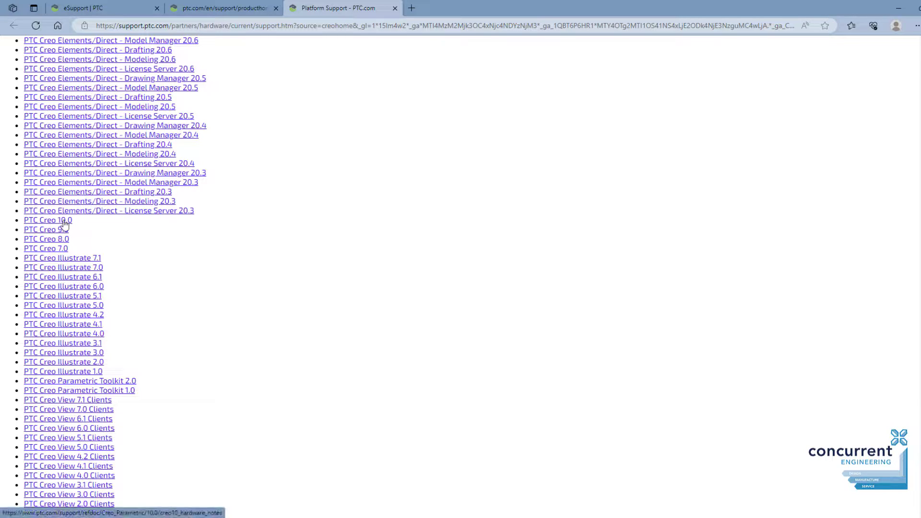
pyautogui.click(64, 221)
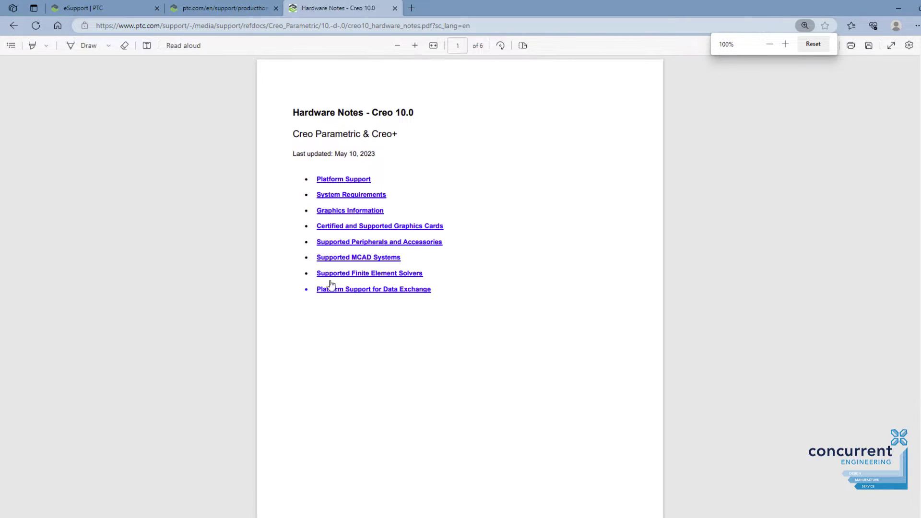
pyautogui.scroll(-10, 460, 288)
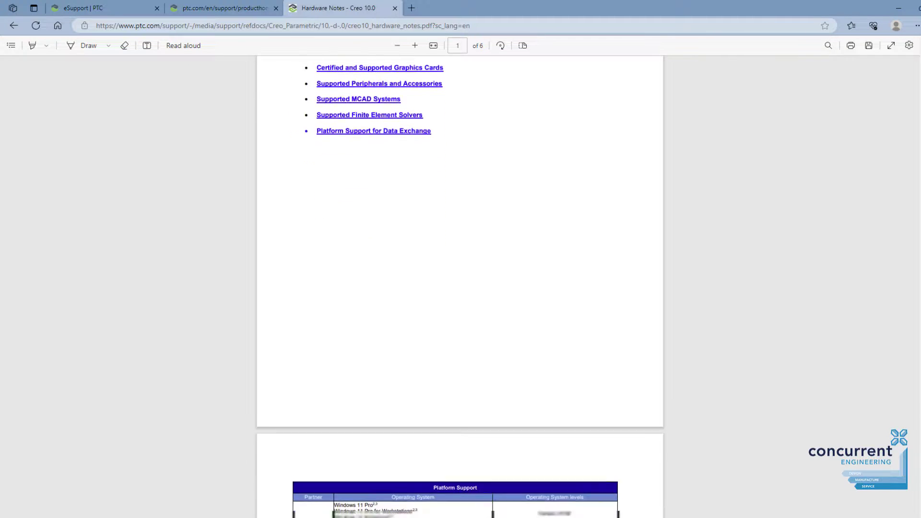
pyautogui.scroll(-12, 460, 288)
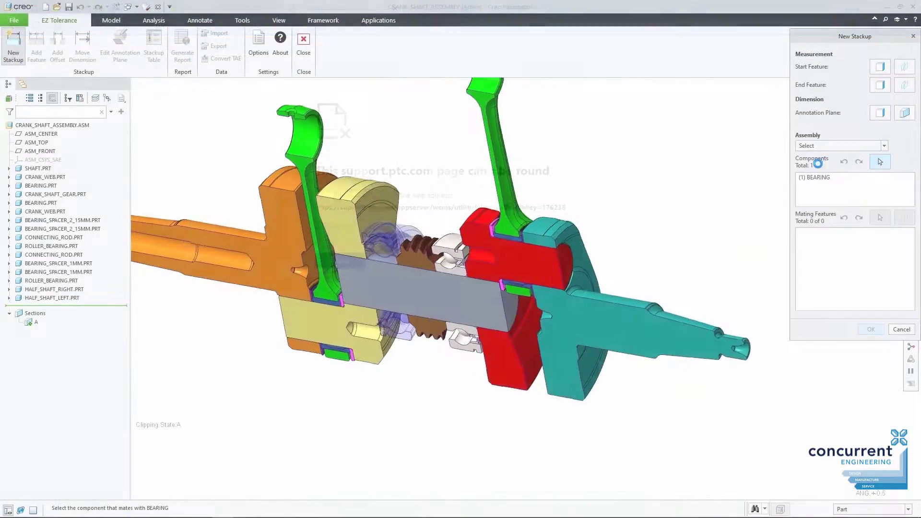
# Step: In Creo Parametric, add the crankshaft gear, the second bearing and the adjoining components to the new EZ Tolerance stackup
pyautogui.scroll(3, 472, 217)
pyautogui.click(468, 233)
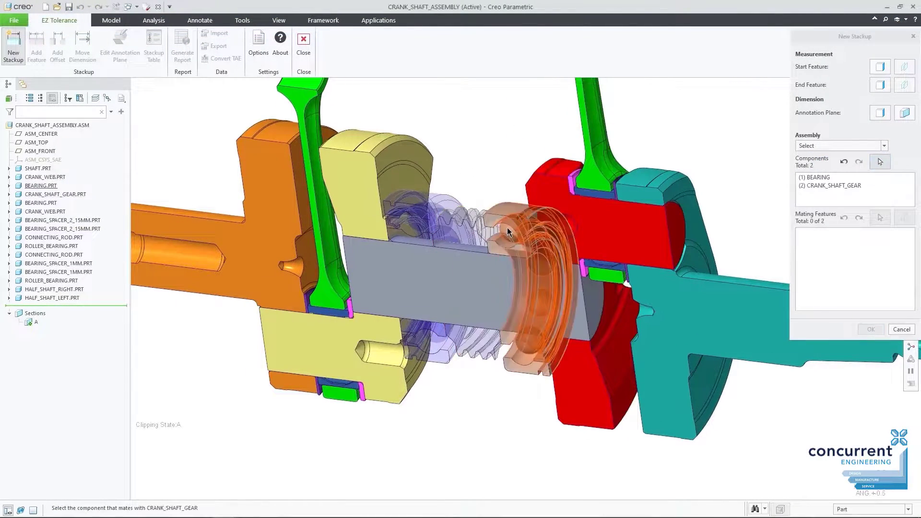
pyautogui.click(521, 223)
pyautogui.click(551, 239)
pyautogui.click(548, 283)
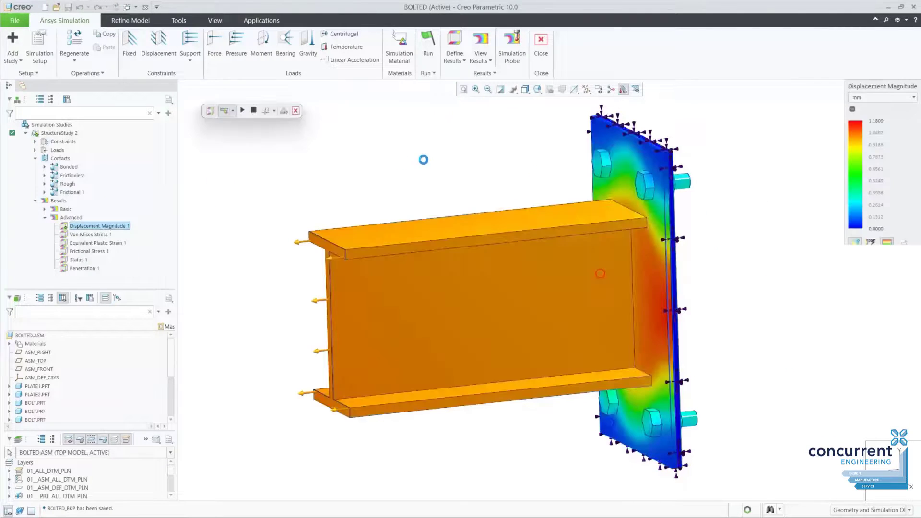
# Step: Display the Von Mises Stress 1 result of the bolted assembly with the mesh shown and play its animation
pyautogui.click(635, 90)
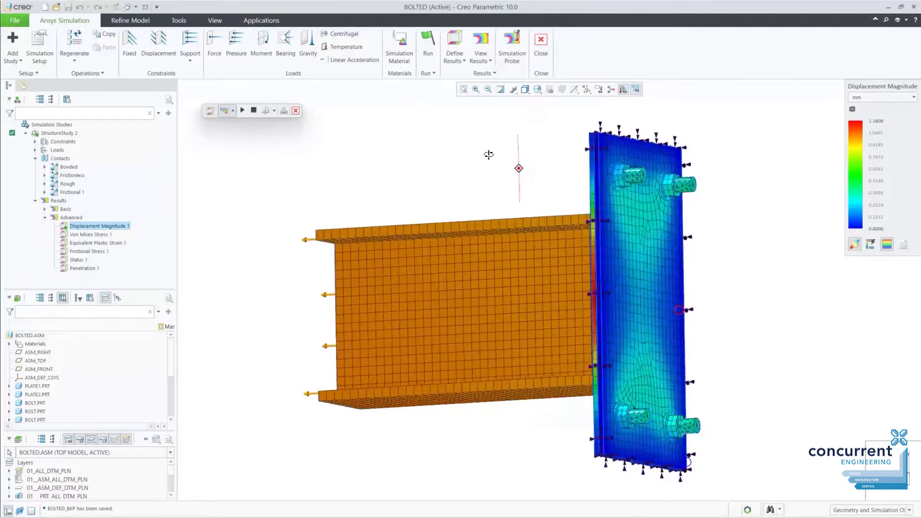
pyautogui.click(118, 205)
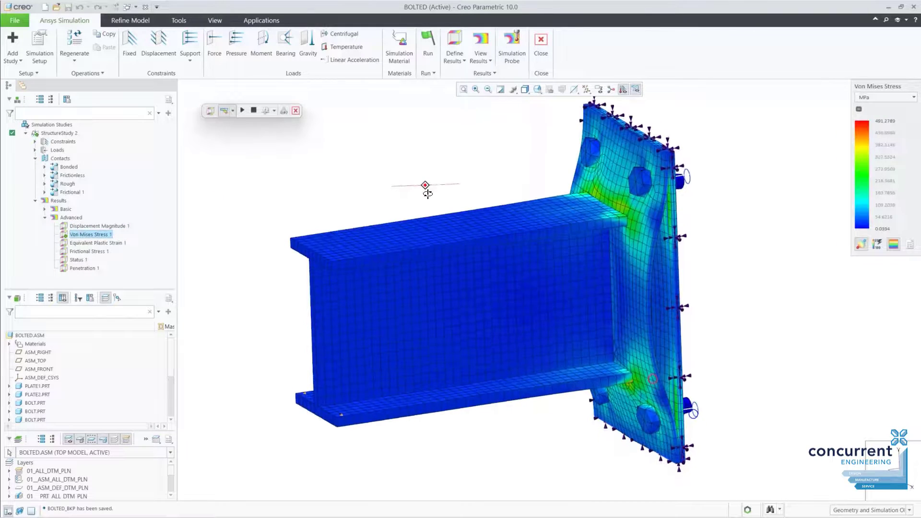
pyautogui.click(243, 110)
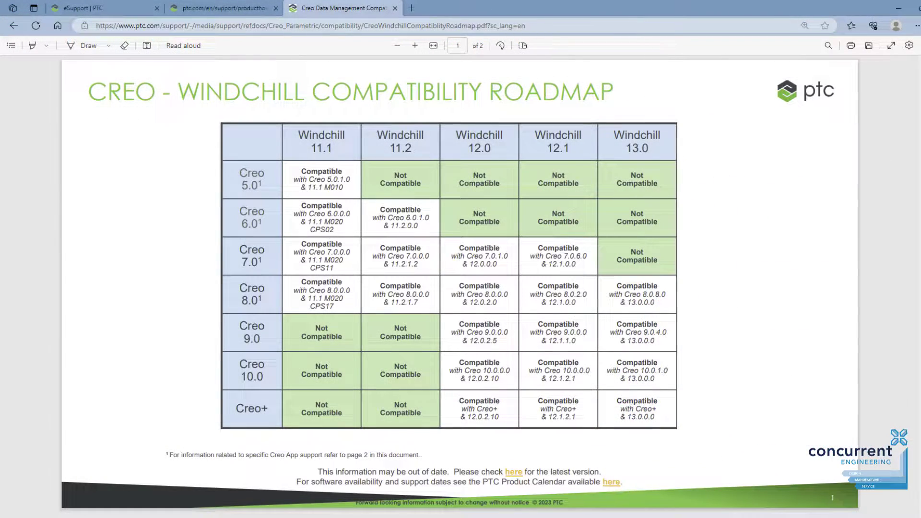
# Step: Examine the Creo - Windchill Compatibility Roadmap in the browser, including the app-level data management support table
pyautogui.scroll(-2, 460, 287)
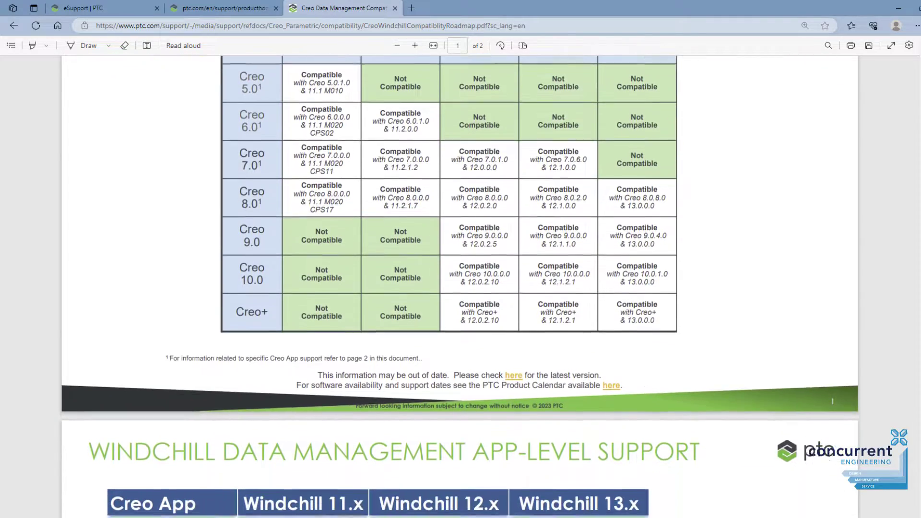
pyautogui.scroll(-4, 460, 286)
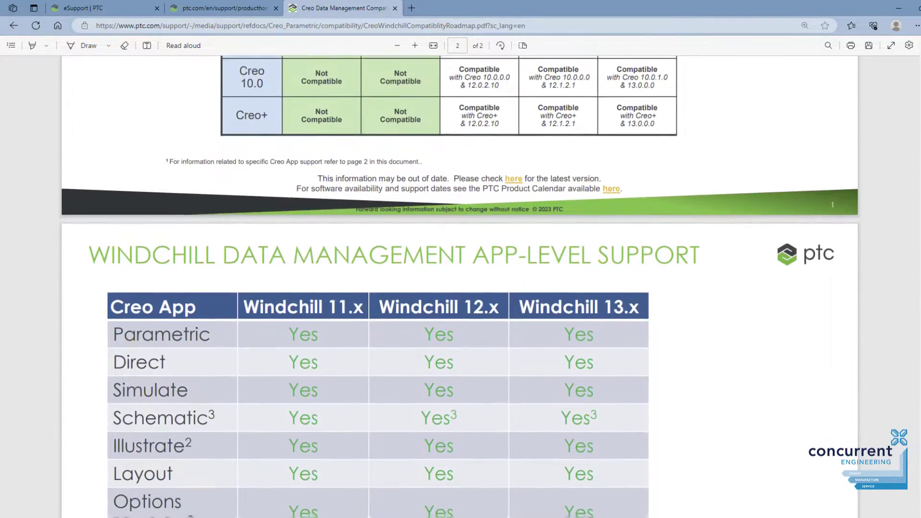
pyautogui.scroll(-3, 459, 286)
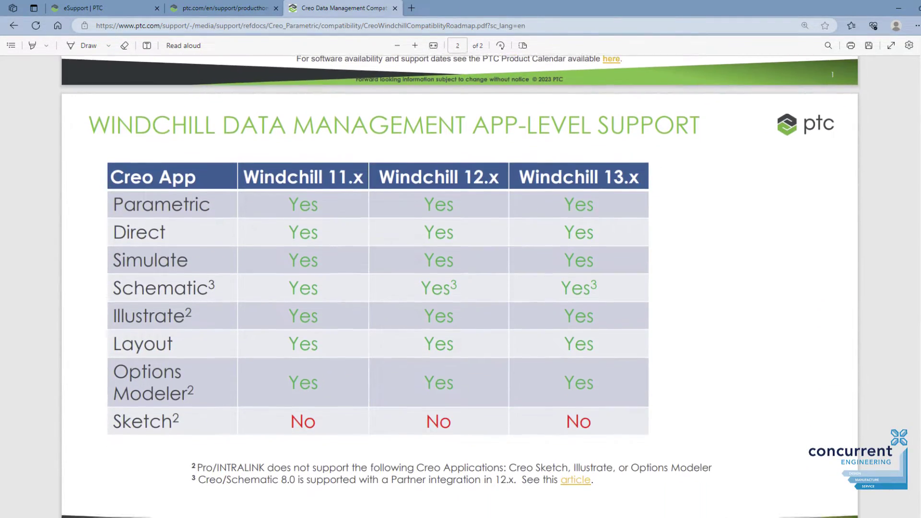
pyautogui.scroll(-1, 459, 286)
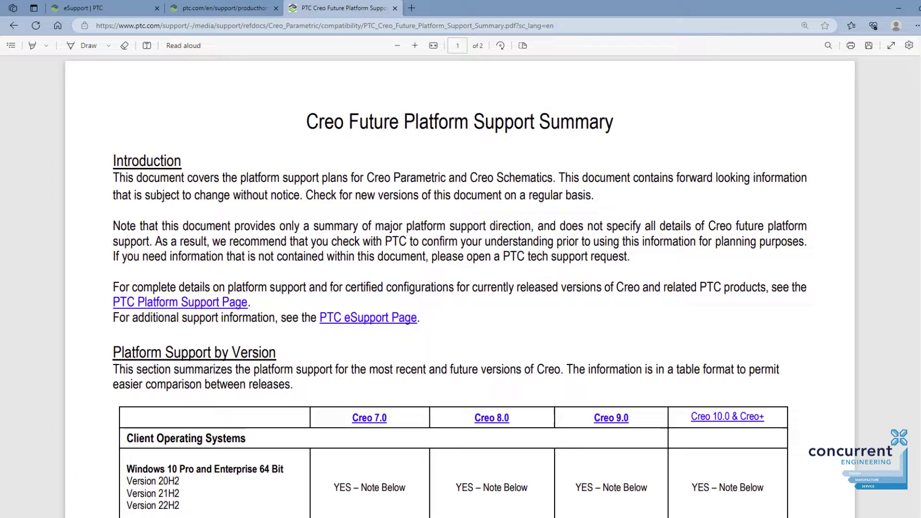
# Step: Read through the Creo Future Platform Support Summary, covering operating systems, browsers, Java, Office and graphics card support for Creo 7.0 to 10.0
pyautogui.scroll(-7, 459, 287)
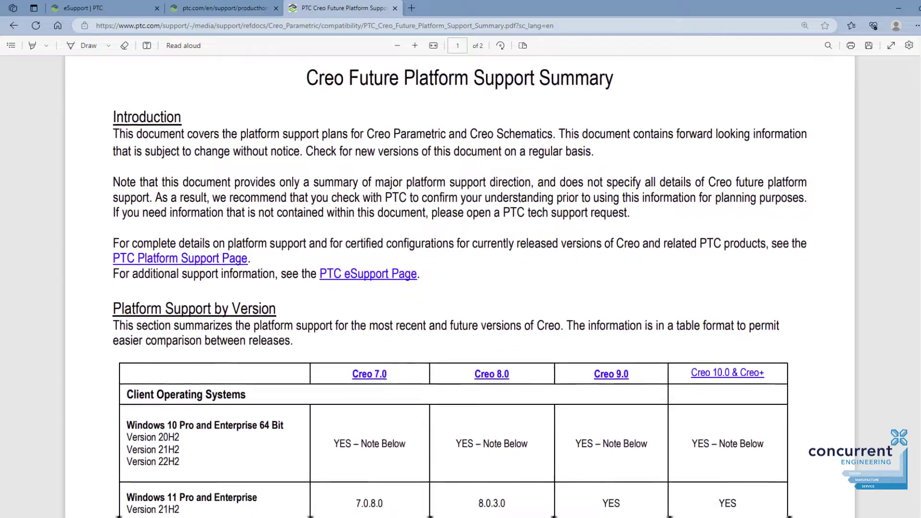
pyautogui.scroll(-9, 459, 286)
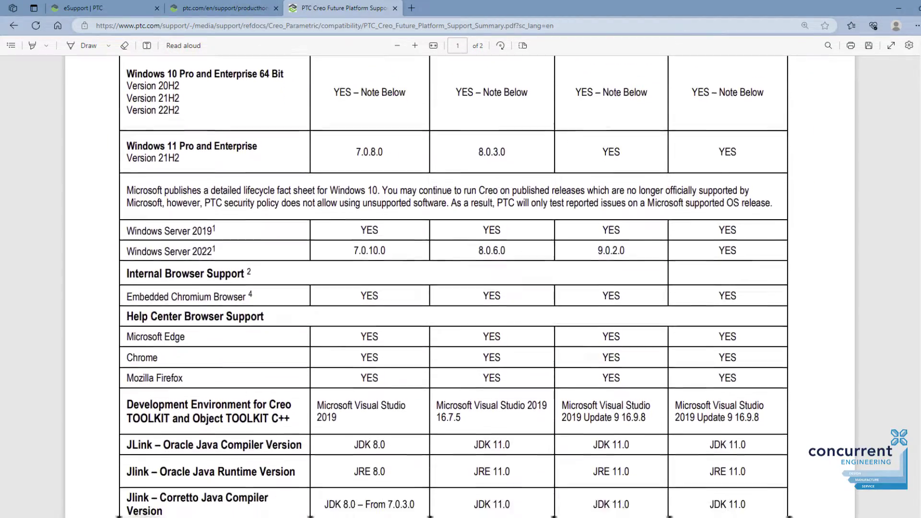
pyautogui.scroll(-8, 459, 287)
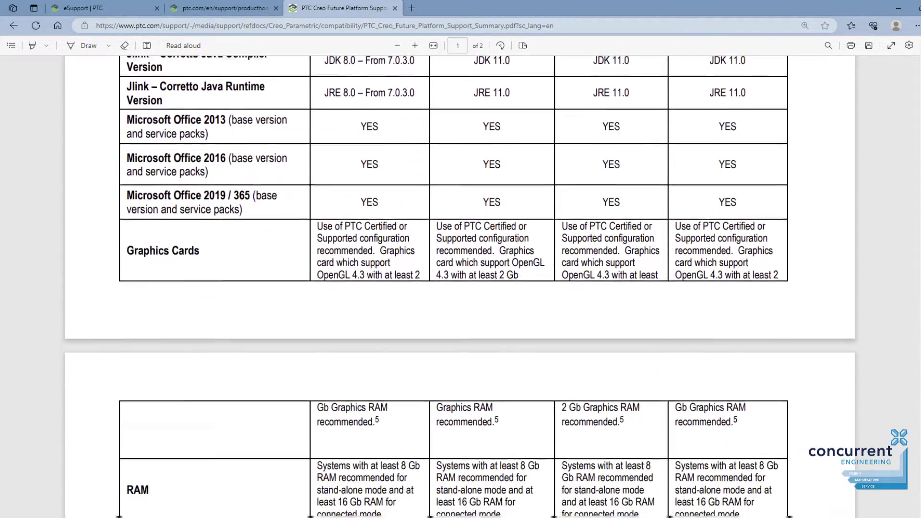
pyautogui.scroll(-3, 459, 286)
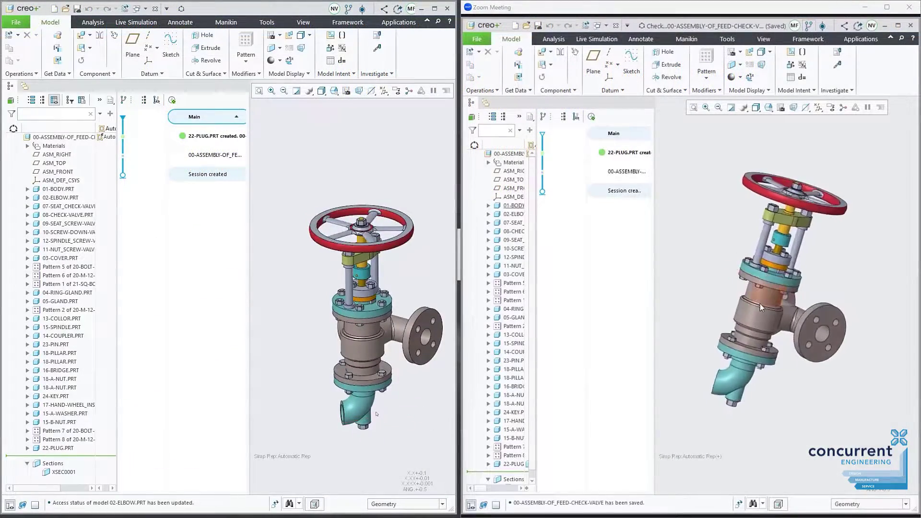
pyautogui.click(373, 351)
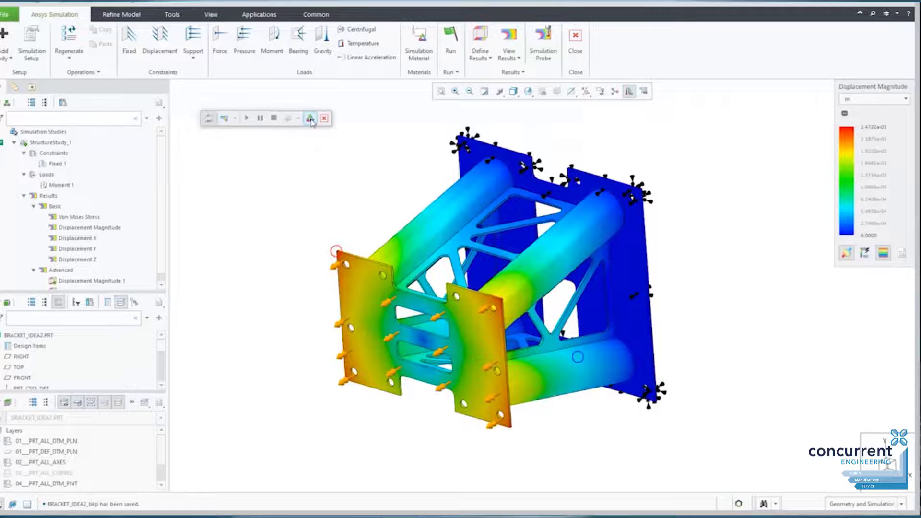
pyautogui.click(311, 119)
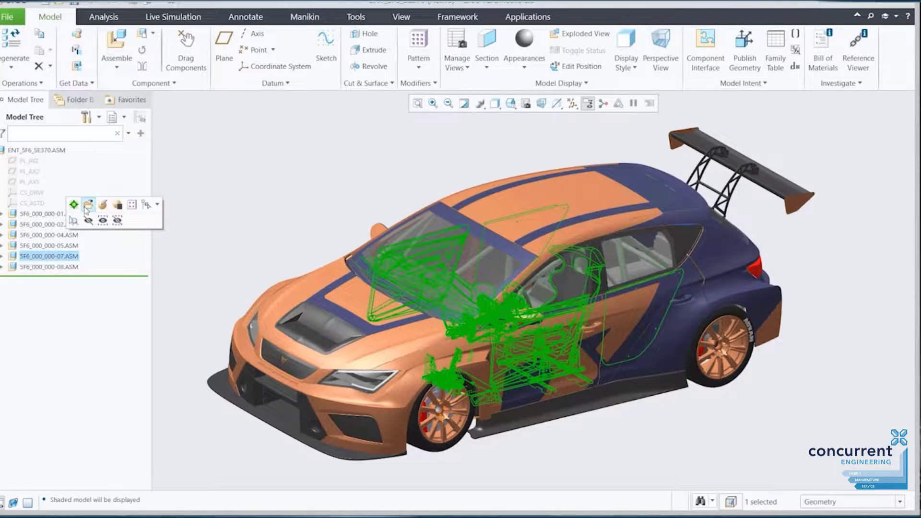
# Step: Open the selected 5F6_000_000-07.ASM subassembly of the car
pyautogui.click(87, 206)
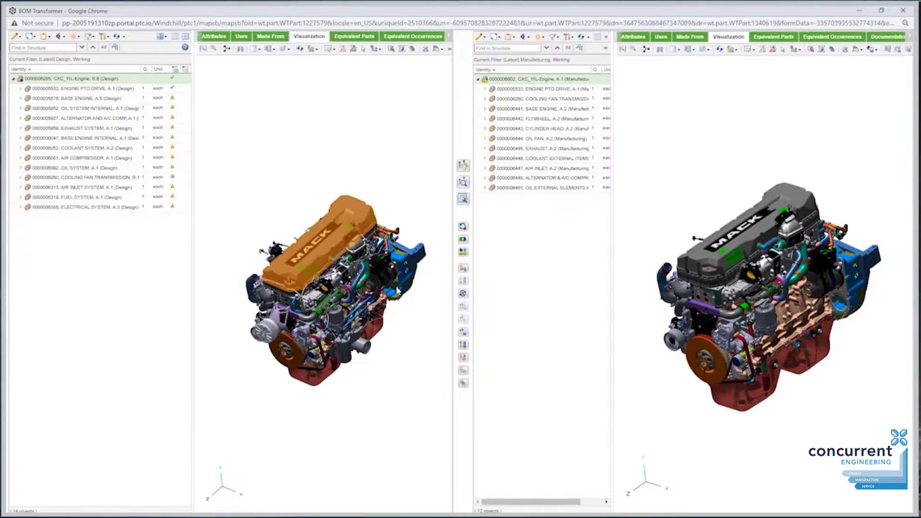
# Step: In Windchill, clear the engine cover selection, and color code the CXC_11L_Engine process plan's 3D parts by first-level consuming operation
pyautogui.click(348, 400)
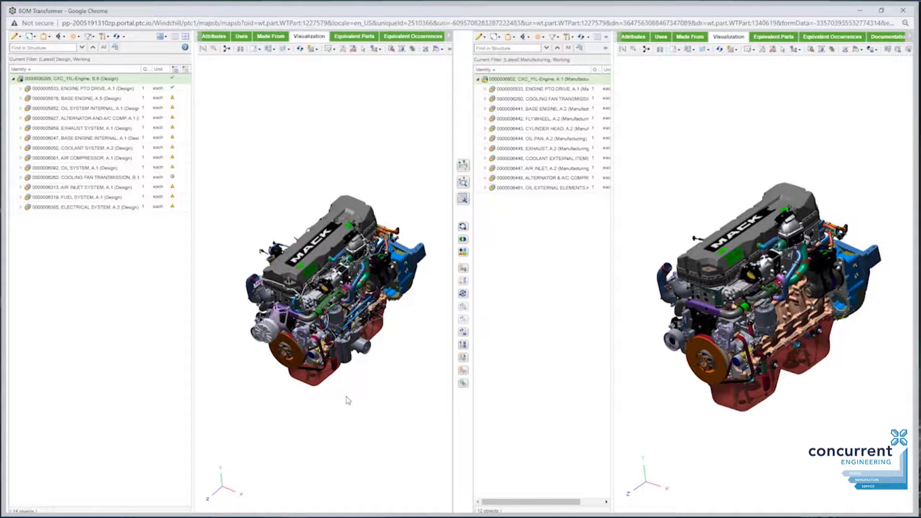
pyautogui.click(63, 37)
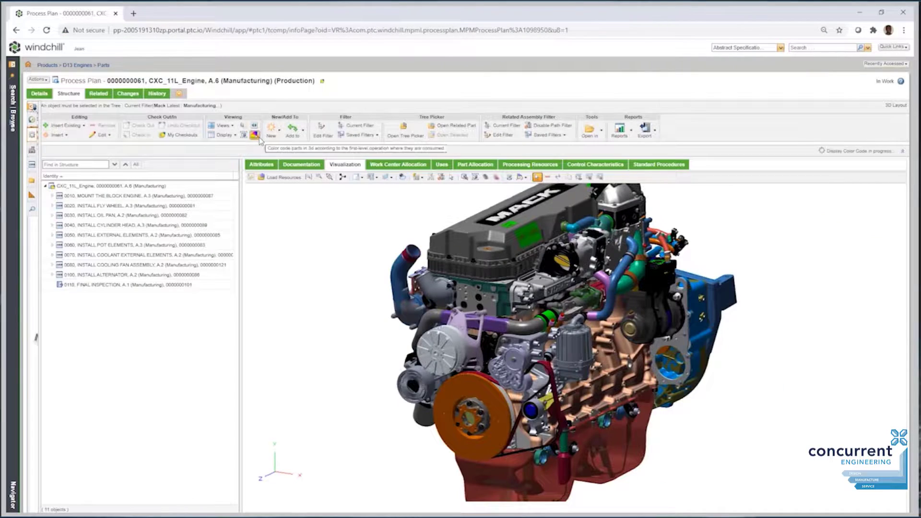
pyautogui.click(257, 136)
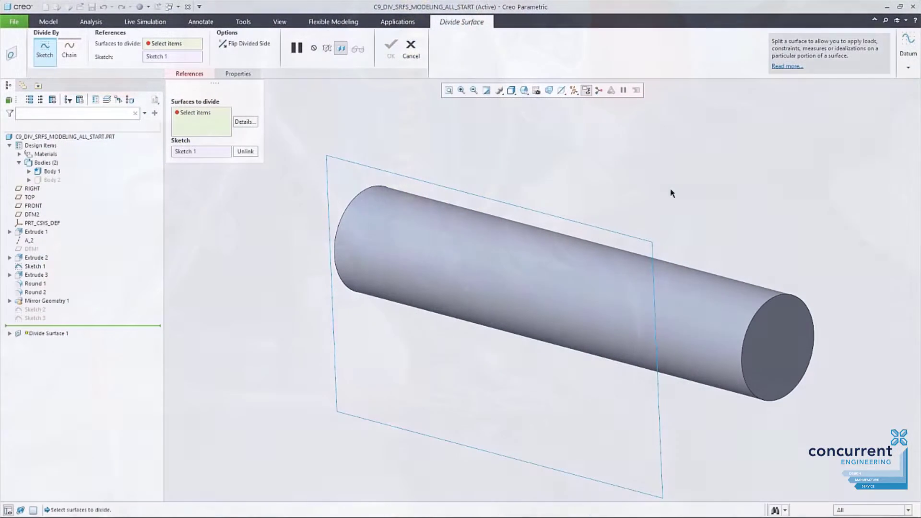
# Step: Divide the shaft's cylindrical surface using Sketch 1, with the divided side flipped
pyautogui.click(684, 298)
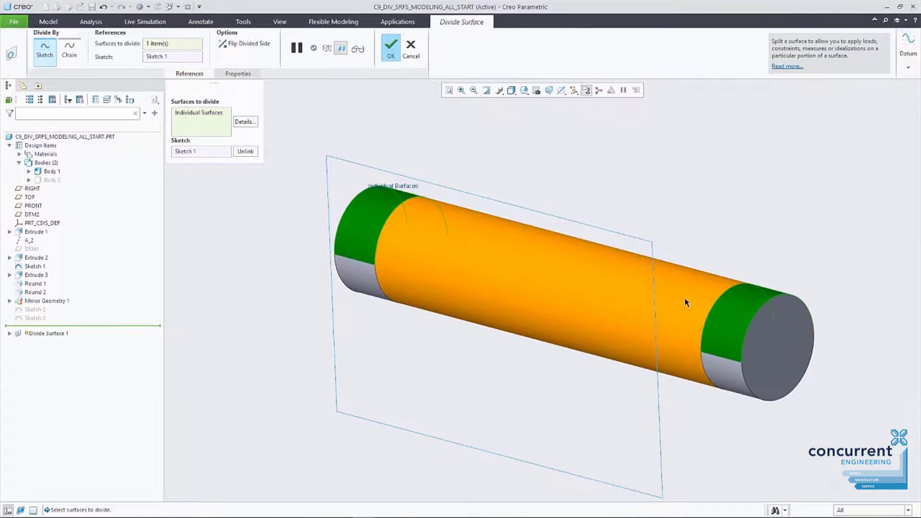
pyautogui.click(271, 46)
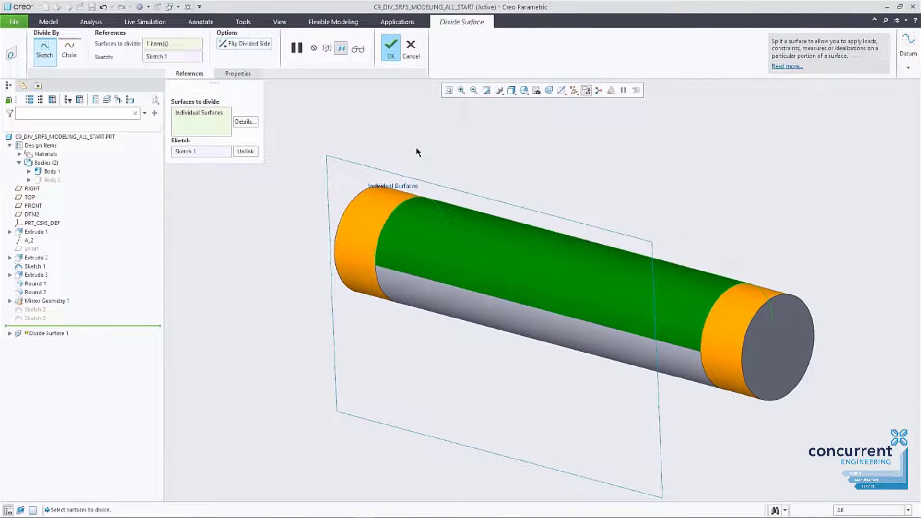
pyautogui.middleClick(446, 152)
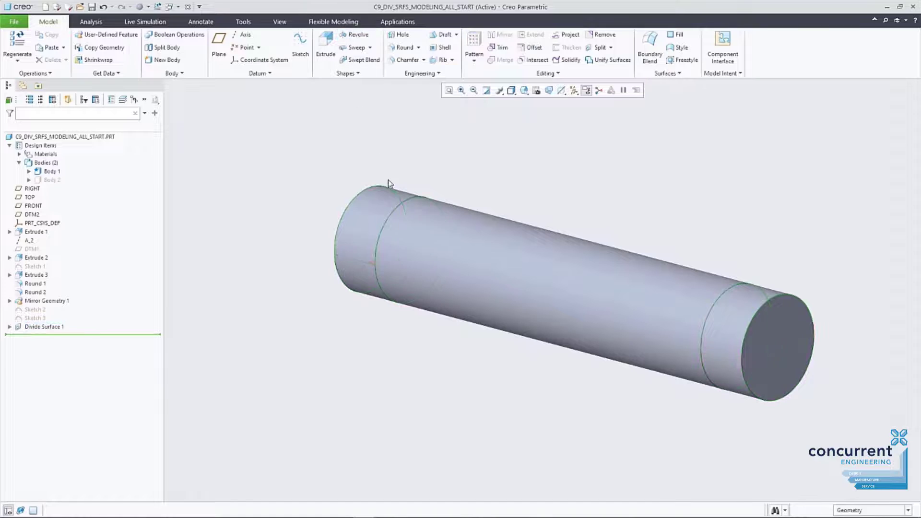
# Step: Select the divided end surface of the shaft for a Flexible Modeling operation
pyautogui.click(389, 197)
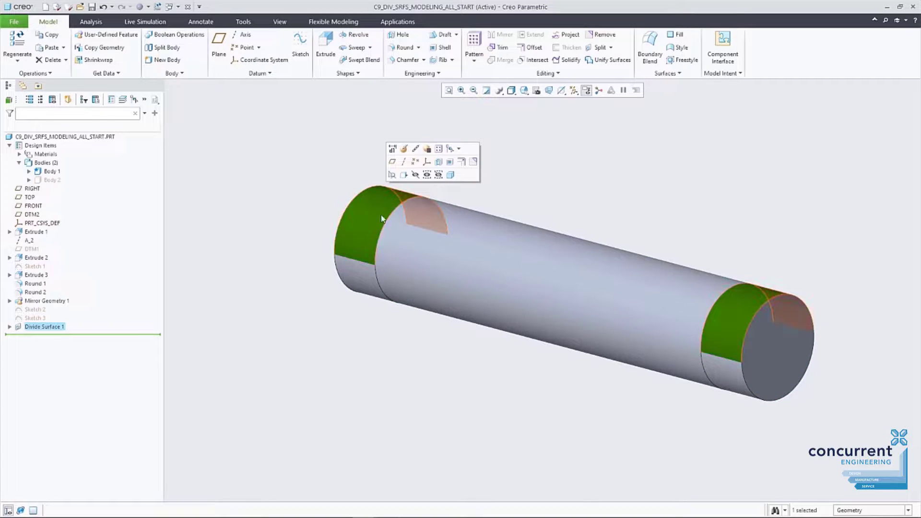
pyautogui.click(336, 22)
pyautogui.click(383, 48)
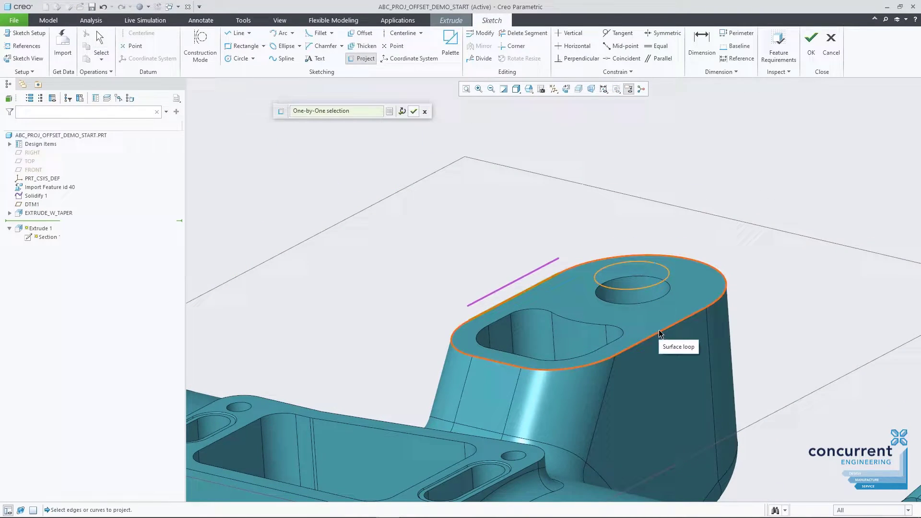
pyautogui.rightClick(548, 240)
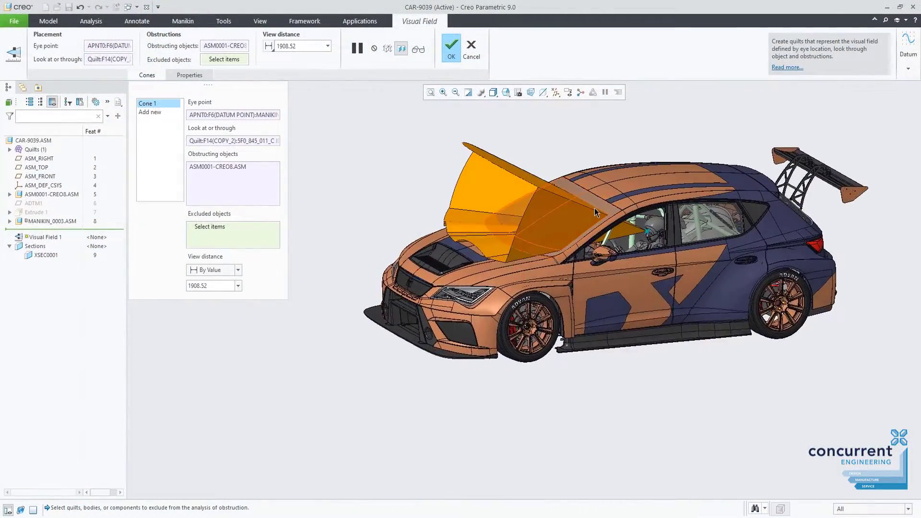
# Step: Inspect the visual field around the roll cage in section Xsec0001, and return the car assembly to No Cross Section
pyautogui.scroll(2, 542, 178)
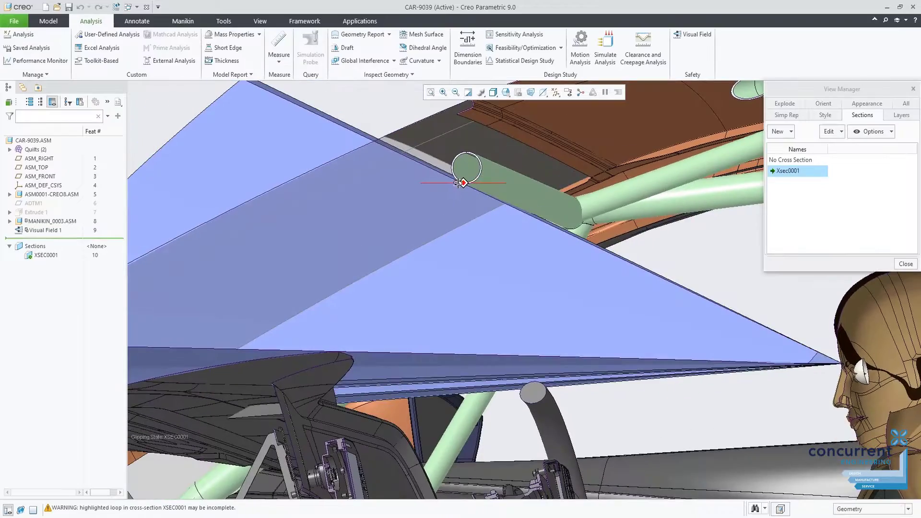
pyautogui.scroll(-5, 398, 142)
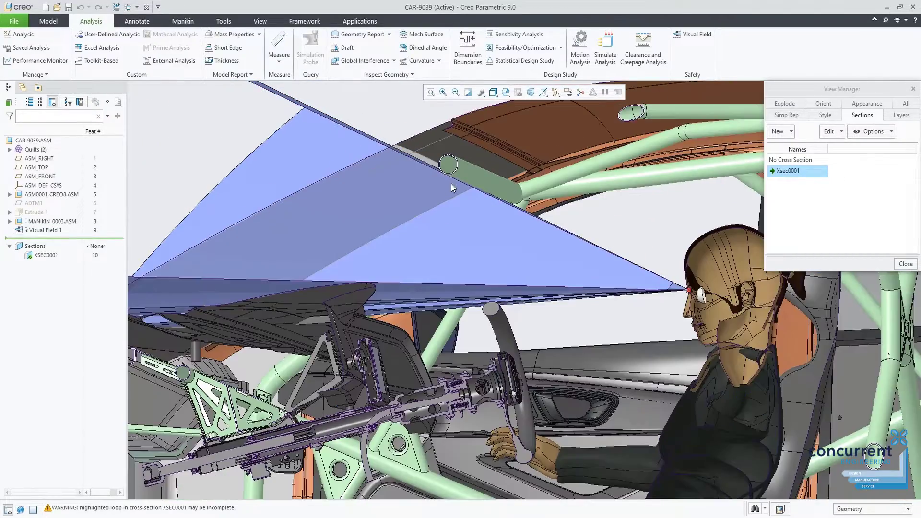
pyautogui.doubleClick(791, 159)
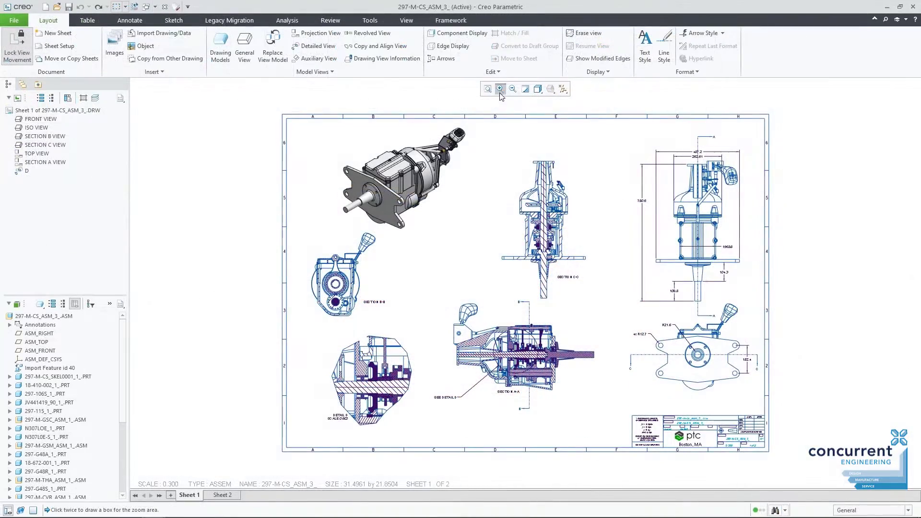
# Step: Zoom in on a boxed area near the title block on Sheet 1 of the assembly drawing
pyautogui.click(615, 439)
pyautogui.doubleClick(607, 316)
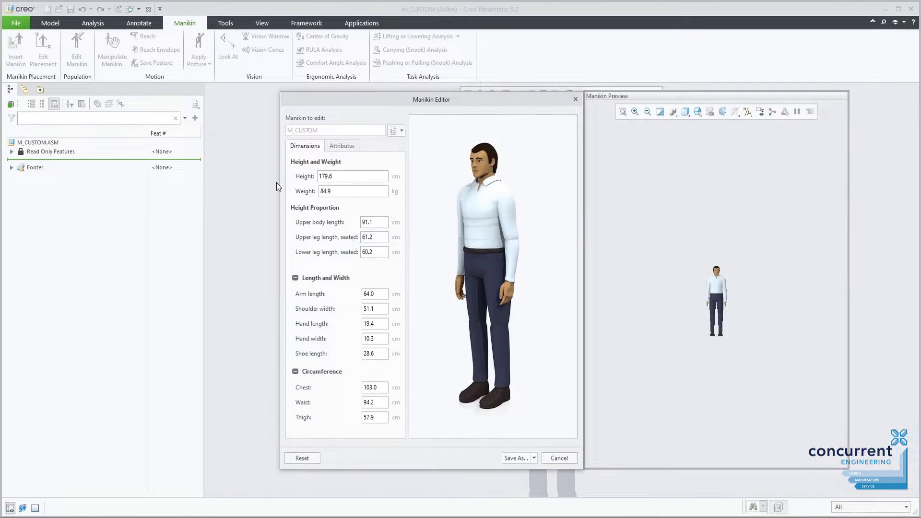
# Step: In the Manikin Editor, set the custom manikin's height to 165 cm
pyautogui.scroll(-5, 689, 297)
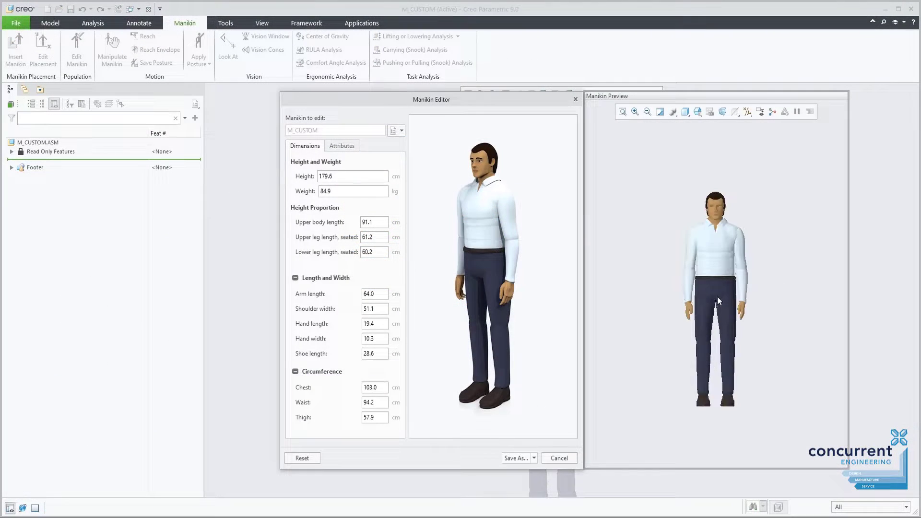
pyautogui.moveTo(689, 296); pyautogui.dragTo(676, 295, button='middle')
pyautogui.click(383, 387)
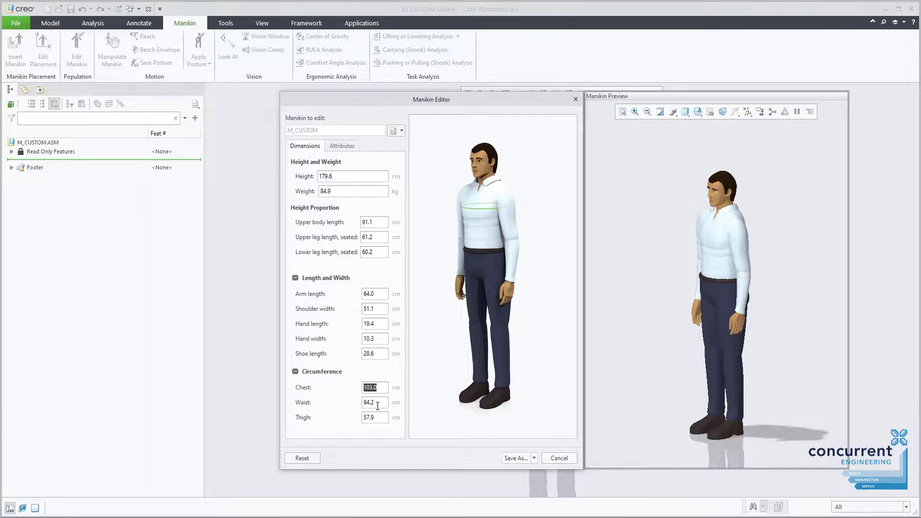
pyautogui.write('165')
pyautogui.press('Return')
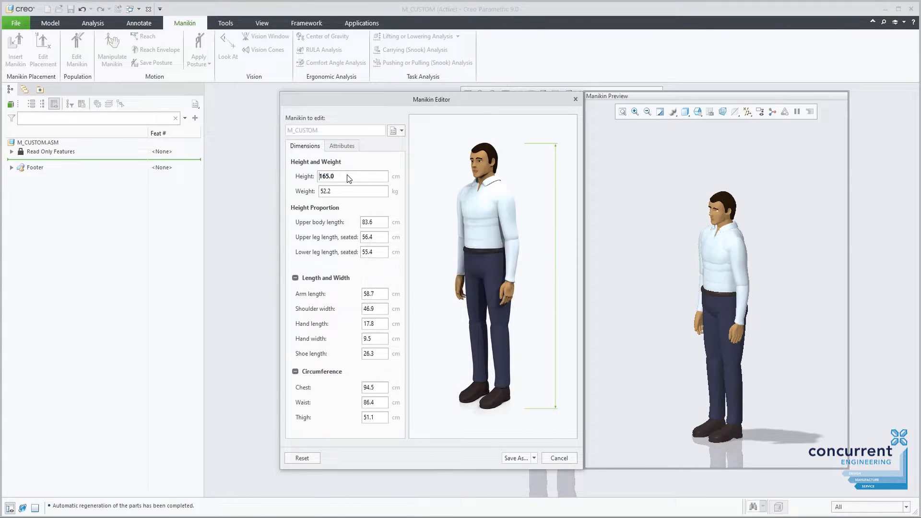
# Step: Save the edited manikin as a new assembly named manikin1
pyautogui.click(508, 458)
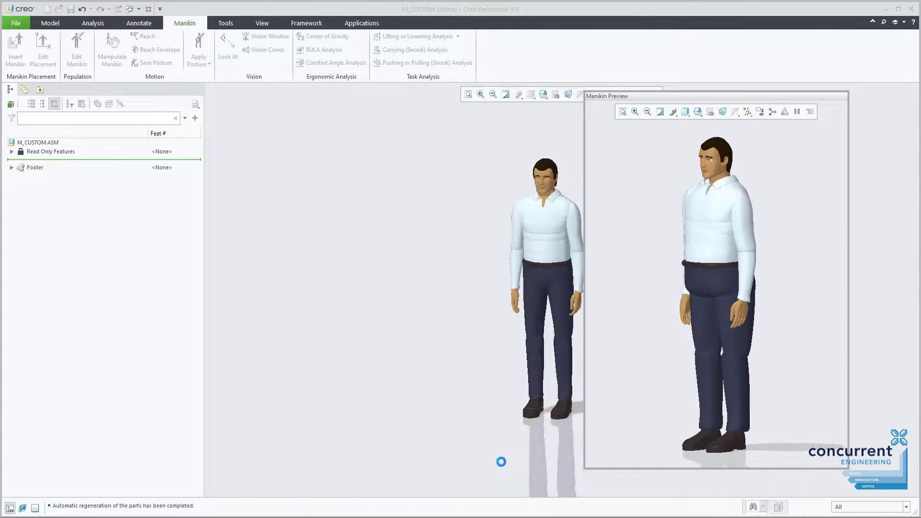
pyautogui.click(369, 359)
pyautogui.write('manikin1')
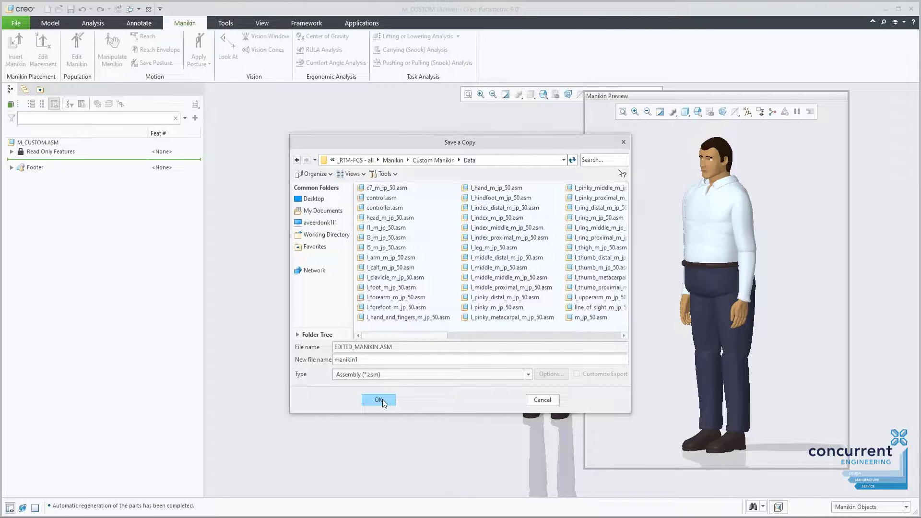
pyautogui.click(378, 400)
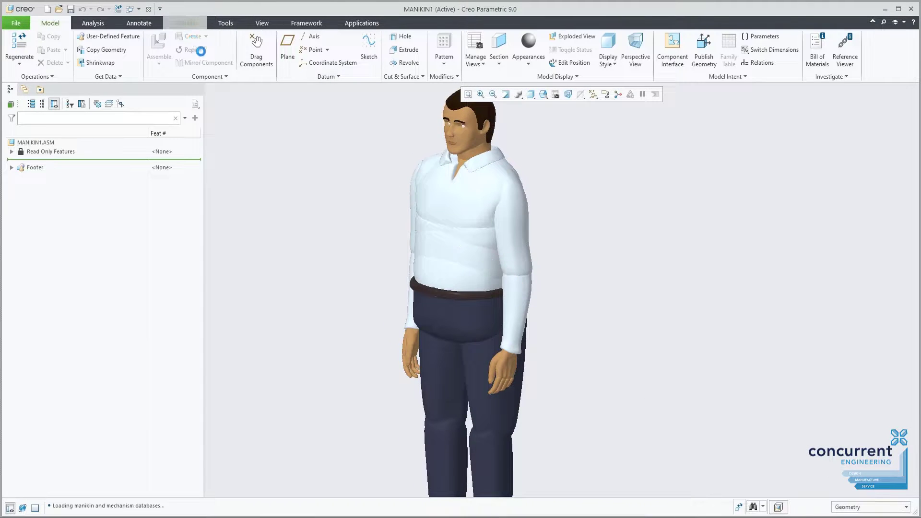
# Step: Bend the manikin's left forearm up across the front of the body and accept the position
pyautogui.moveTo(503, 289); pyautogui.dragTo(531, 256)
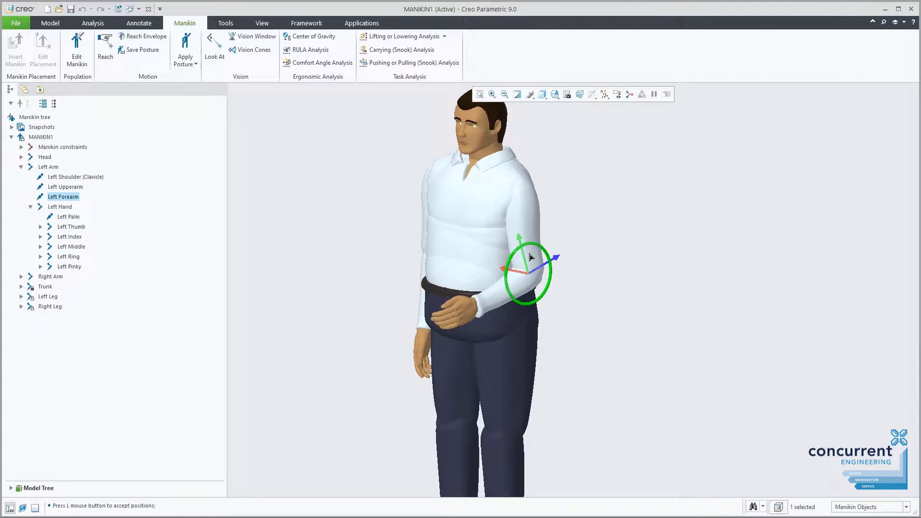
pyautogui.click(465, 314)
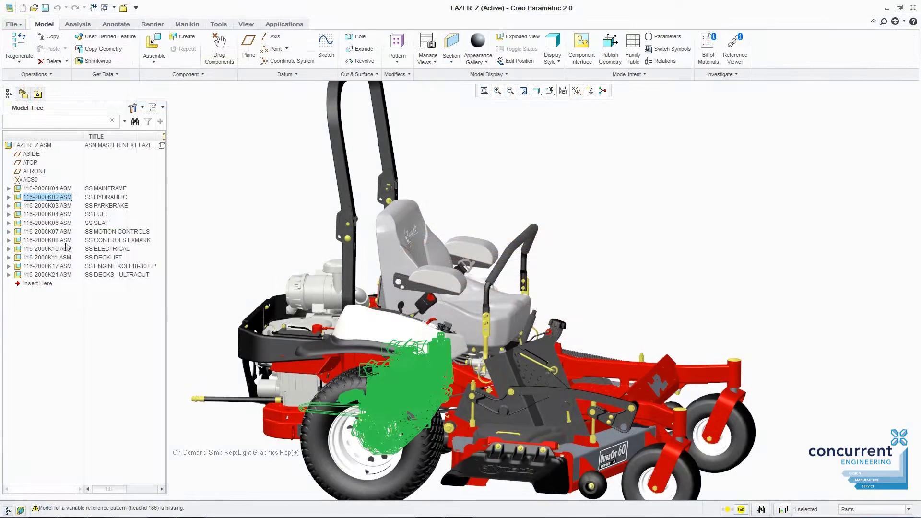
# Step: Exclude the hydraulic, fuel, seat, electrical, engine and deck subassemblies from the LAZER_Z mower's representation
pyautogui.keyDown('shift'); pyautogui.click(65, 274); pyautogui.keyUp('shift')
pyautogui.keyDown('ctrl'); pyautogui.click(47, 205); pyautogui.keyUp('ctrl')
pyautogui.keyDown('ctrl'); pyautogui.click(47, 231); pyautogui.keyUp('ctrl')
pyautogui.keyDown('ctrl'); pyautogui.click(47, 240); pyautogui.keyUp('ctrl')
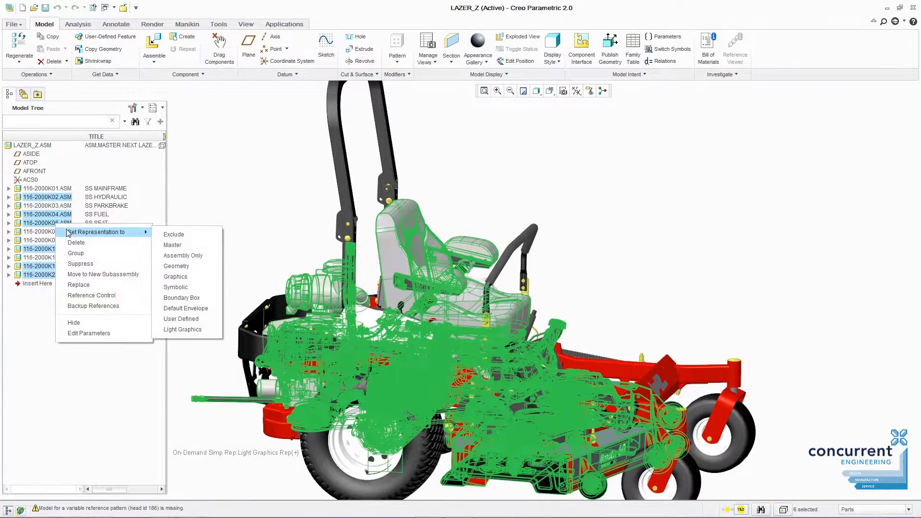
pyautogui.click(164, 235)
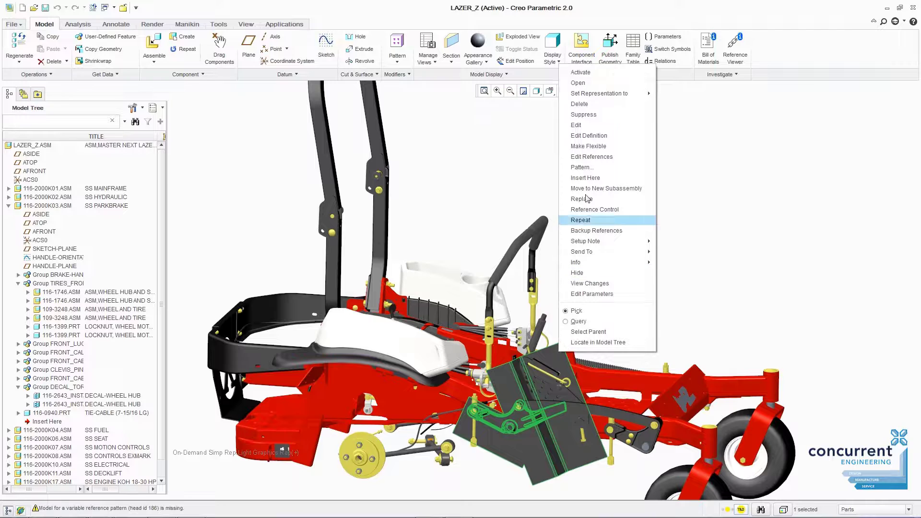
# Step: Change the representation of the highlighted linkage component on the mower
pyautogui.moveTo(599, 93)
pyautogui.click(667, 110)
pyautogui.scroll(-5, 465, 390)
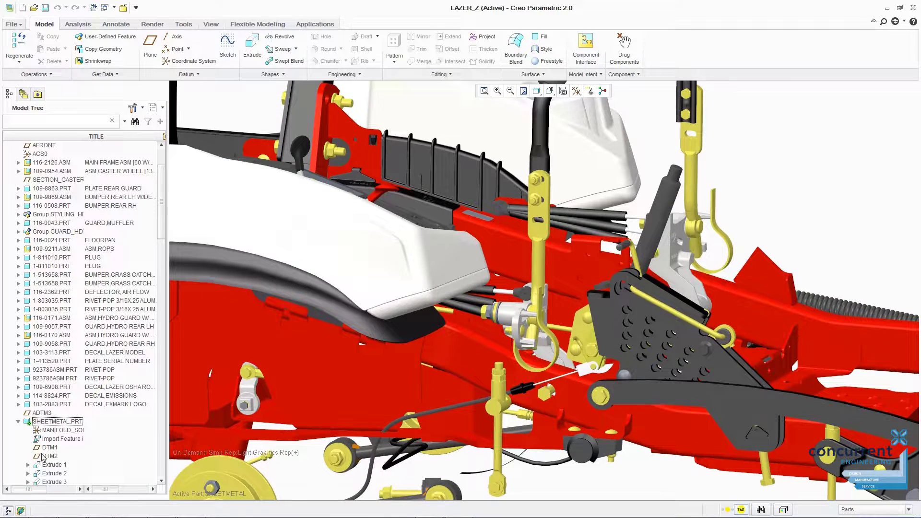
# Step: Start an Extrude feature on datum plane DTM2 of the active SHEETMETAL.PRT in the mower assembly
pyautogui.click(42, 455)
pyautogui.click(252, 48)
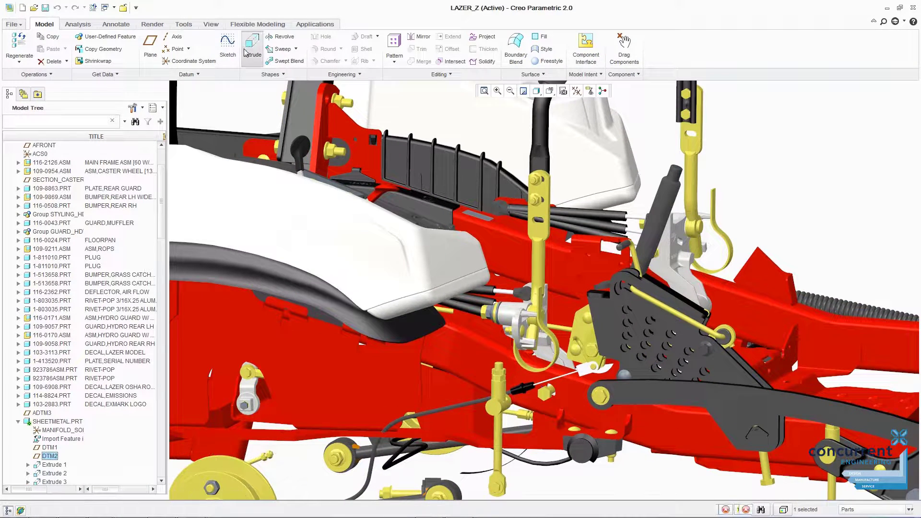
pyautogui.click(576, 92)
pyautogui.click(407, 341)
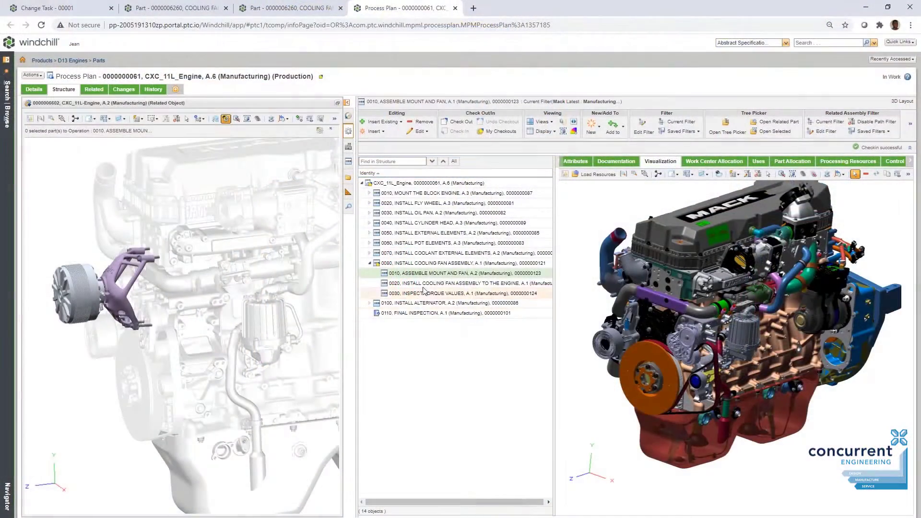
# Step: In the Windchill process plan, select the cooling fan part and allocate it to operation 0010, ASSEMBLE MOUNT AND FAN
pyautogui.click(94, 304)
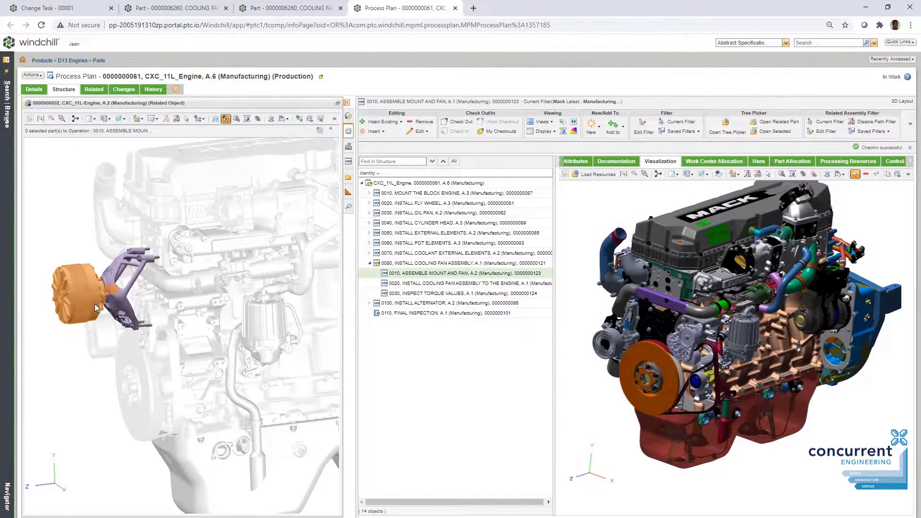
pyautogui.click(319, 131)
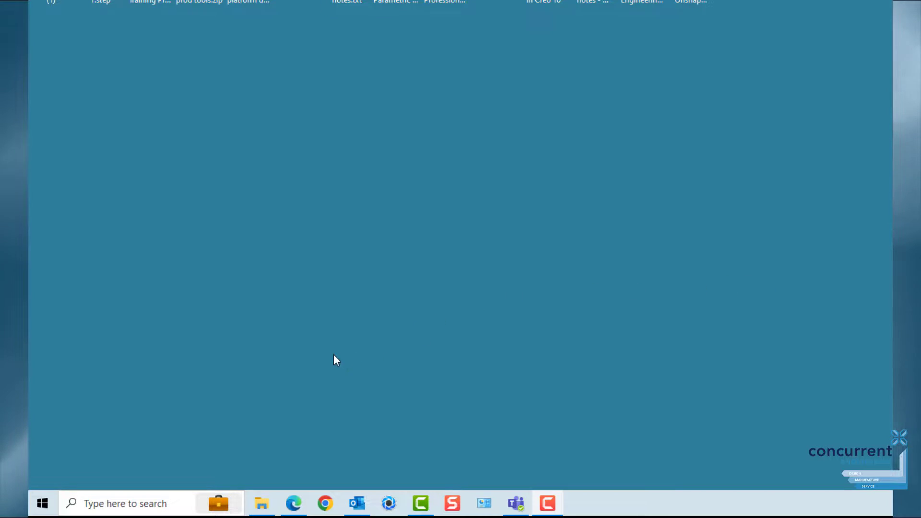
# Step: Open a Command Prompt window from a Windows search for cmd
pyautogui.click(163, 502)
pyautogui.write('cmd')
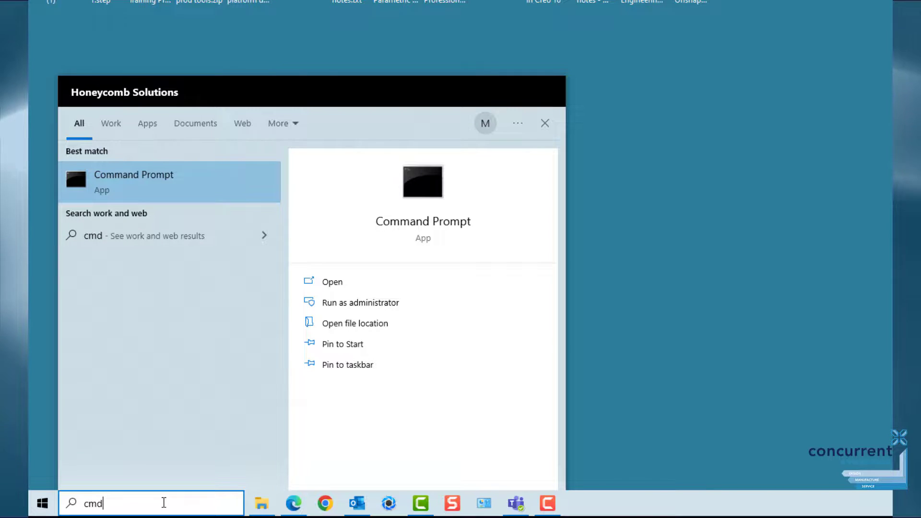
pyautogui.press('Return')
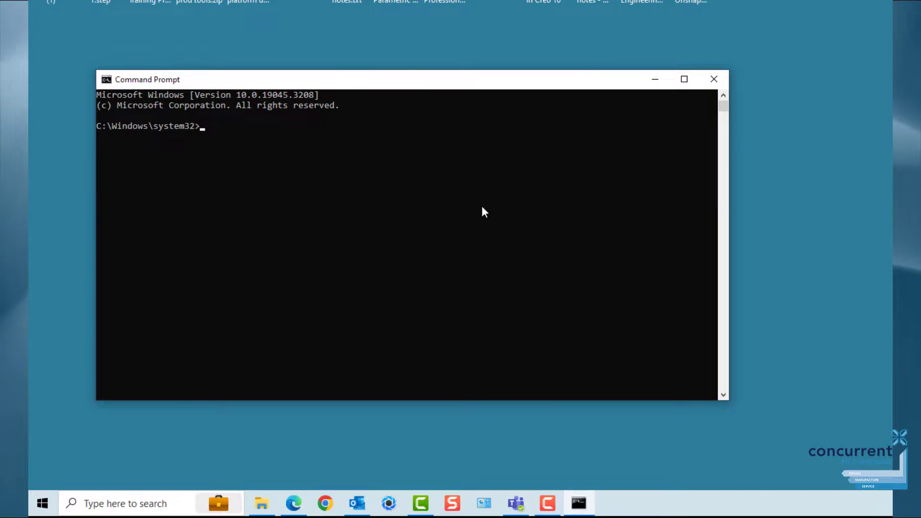
pyautogui.click(232, 126)
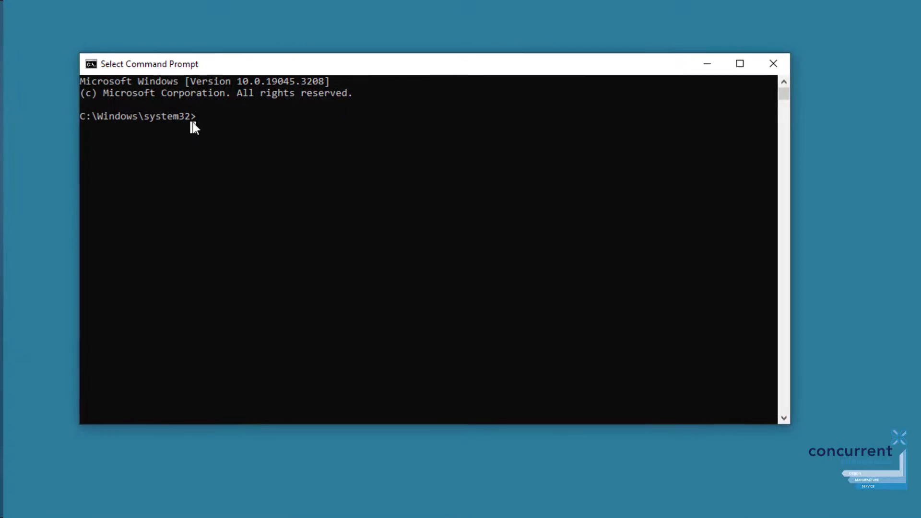
pyautogui.click(195, 129)
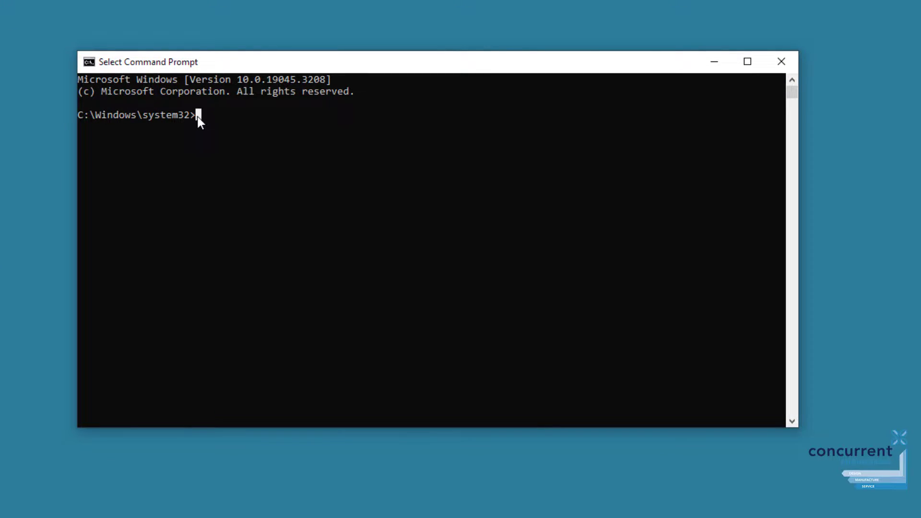
# Step: Run getmac in the Command Prompt to look up the physical addresses of the network adapters
pyautogui.write('getm')
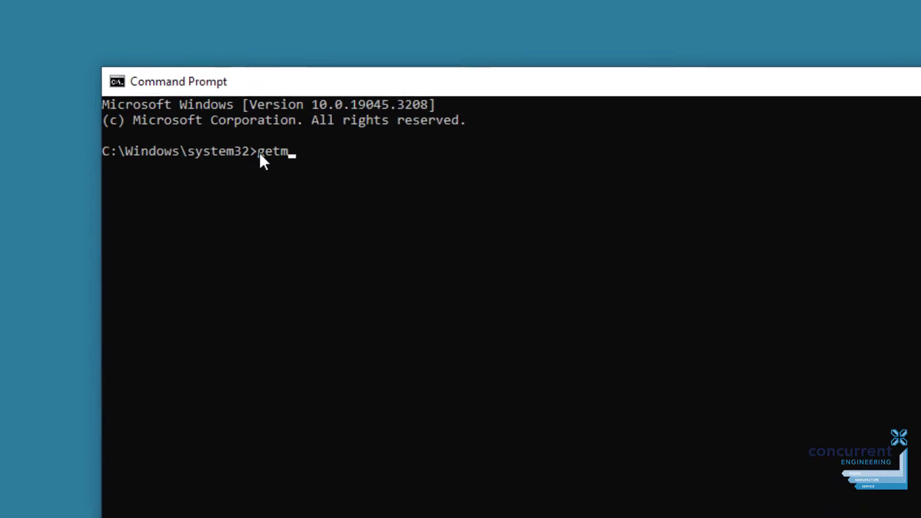
pyautogui.write('ac')
pyautogui.press('Return')
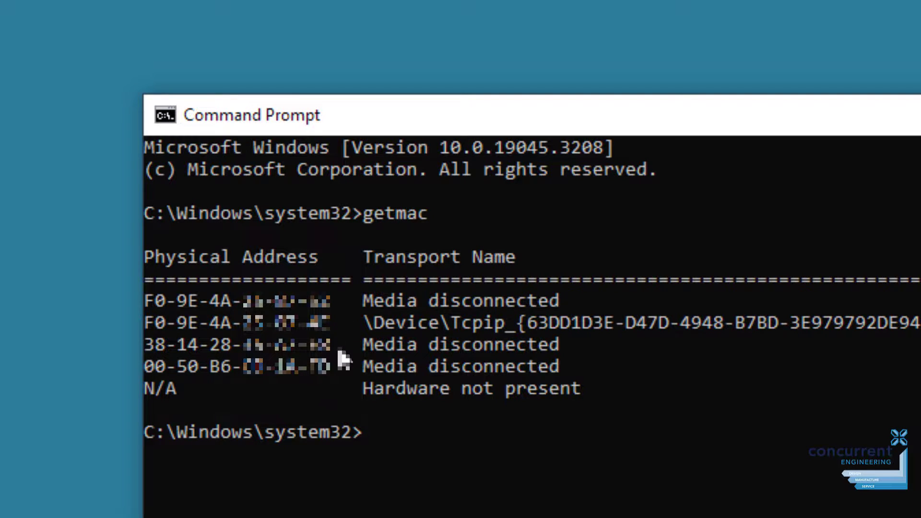
pyautogui.moveTo(339, 352); pyautogui.dragTo(276, 349)
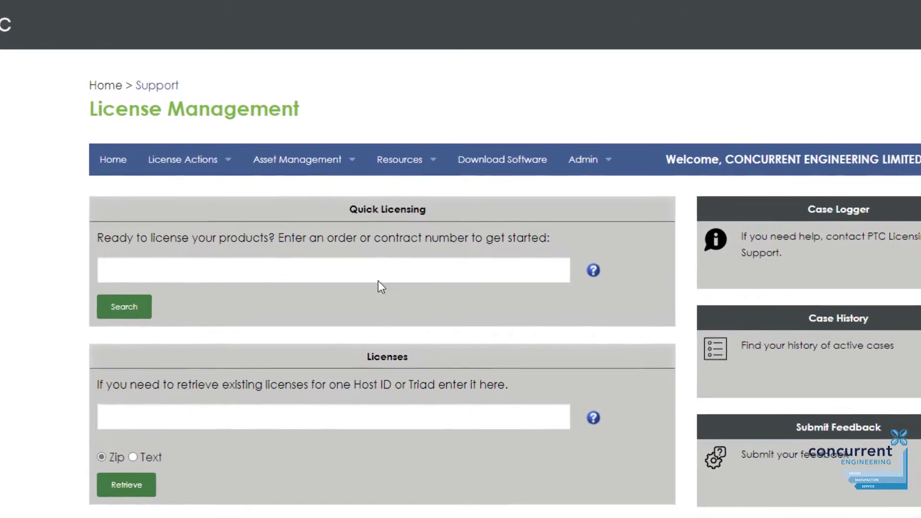
# Step: Open Advanced Search in PTC License Management and check the installed licenses before returning to the available ones
pyautogui.moveTo(233, 139)
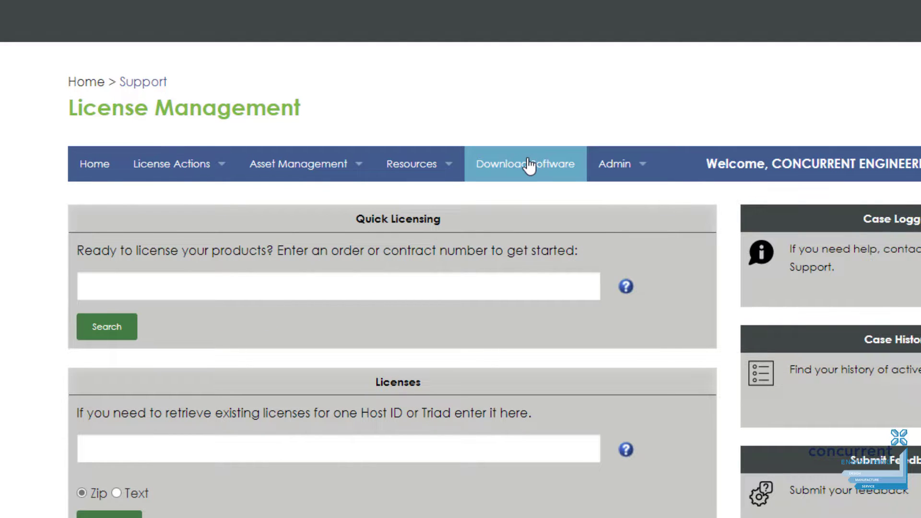
pyautogui.moveTo(153, 166)
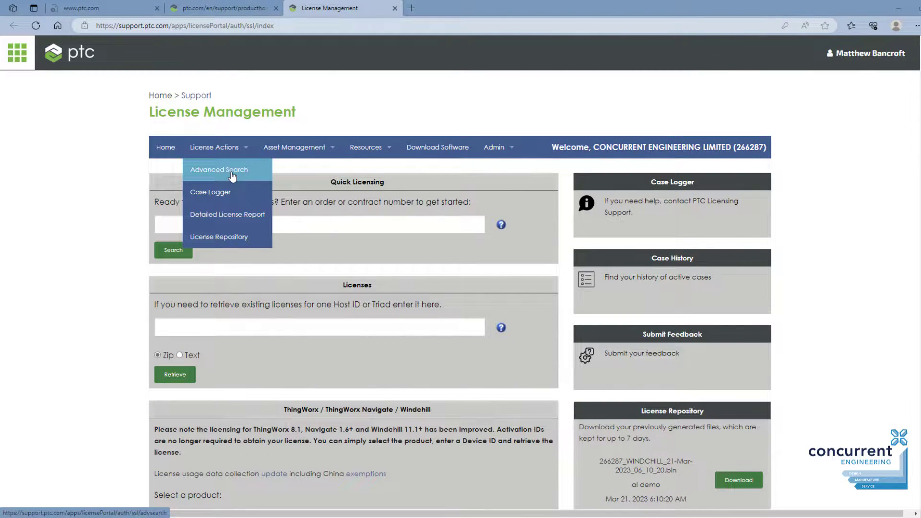
pyautogui.click(232, 173)
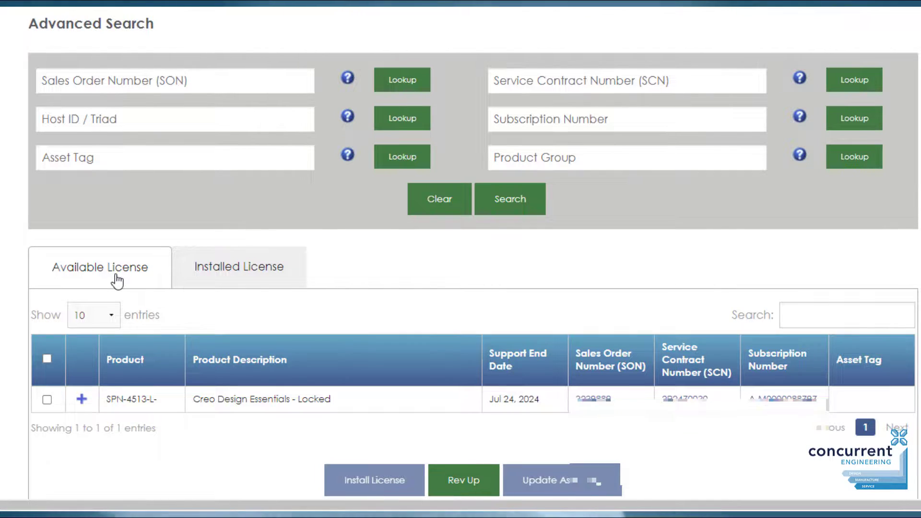
pyautogui.click(266, 279)
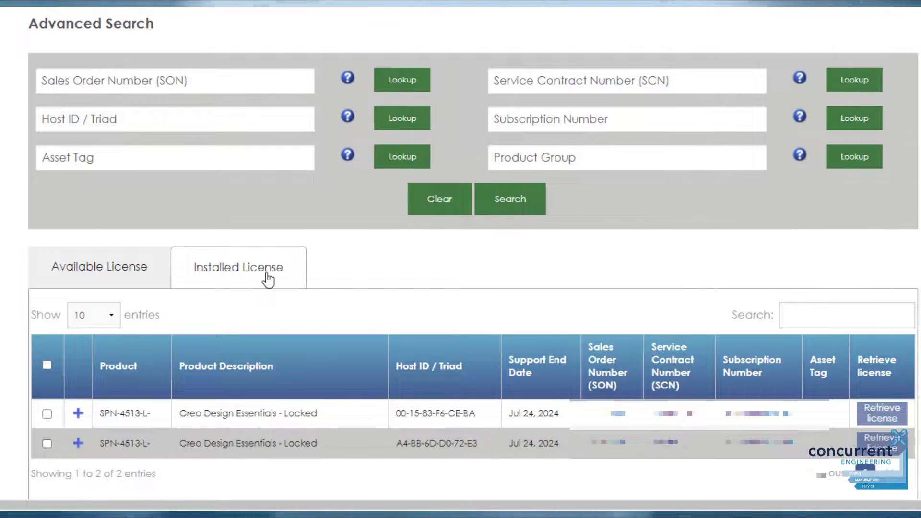
pyautogui.click(119, 281)
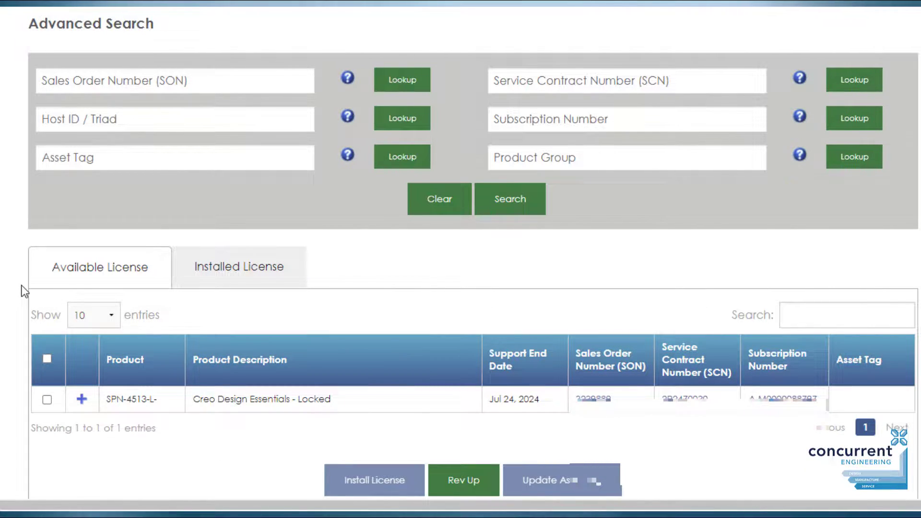
# Step: Expand the available Creo Design Essentials - Locked package to view its items, select it and start installing its license
pyautogui.scroll(-2, 23, 291)
pyautogui.scroll(-3, 23, 291)
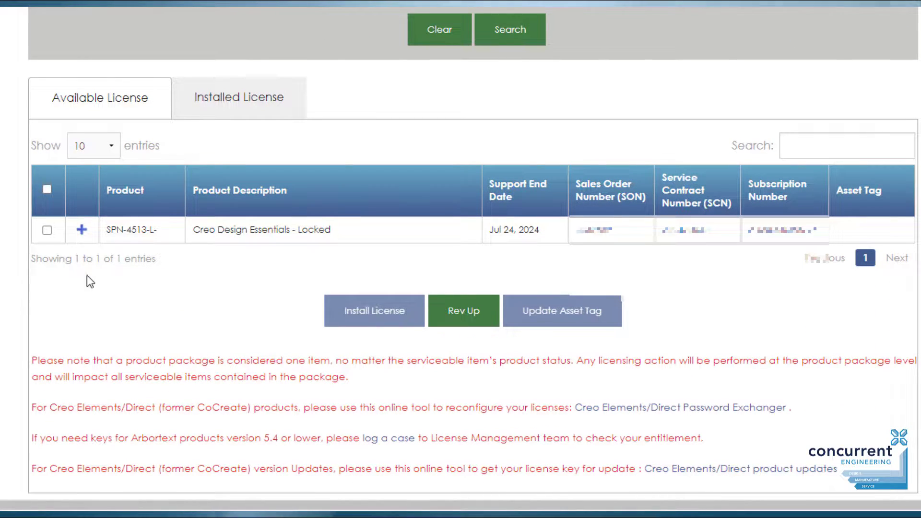
pyautogui.click(83, 233)
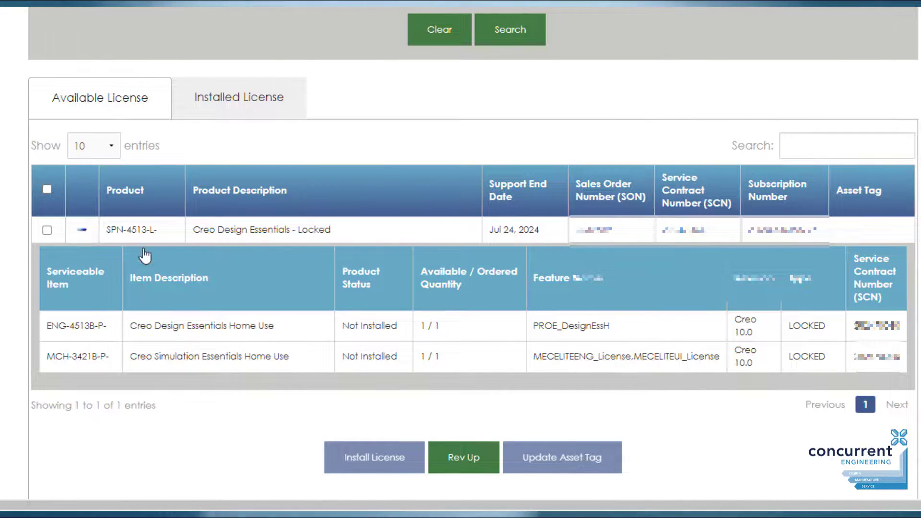
pyautogui.click(47, 230)
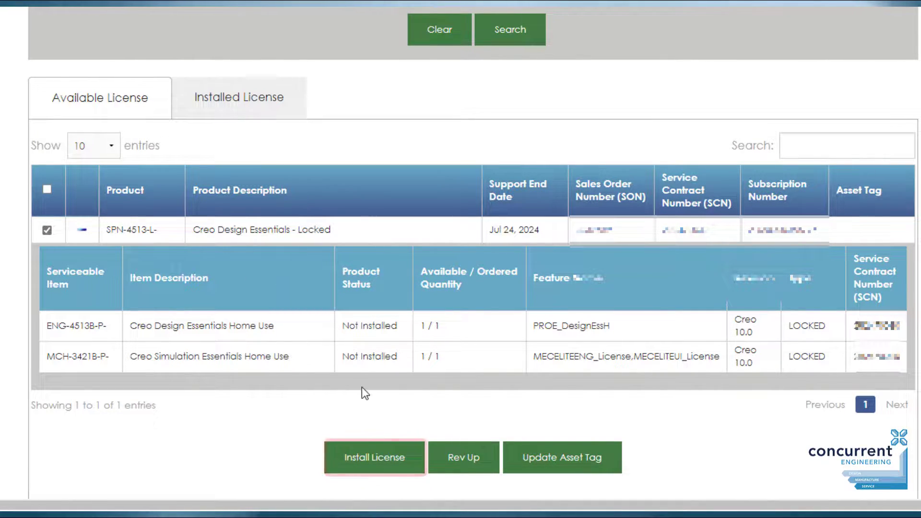
pyautogui.click(386, 461)
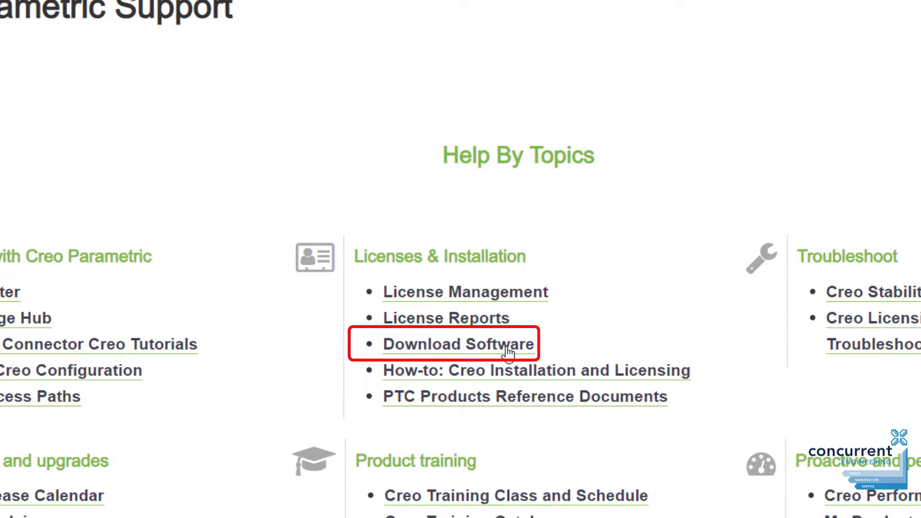
# Step: From PTC's software download page, download the Win64 and HelpCenter packages of Creo 9.0 for Windows, version 9-0-5-0
pyautogui.click(508, 352)
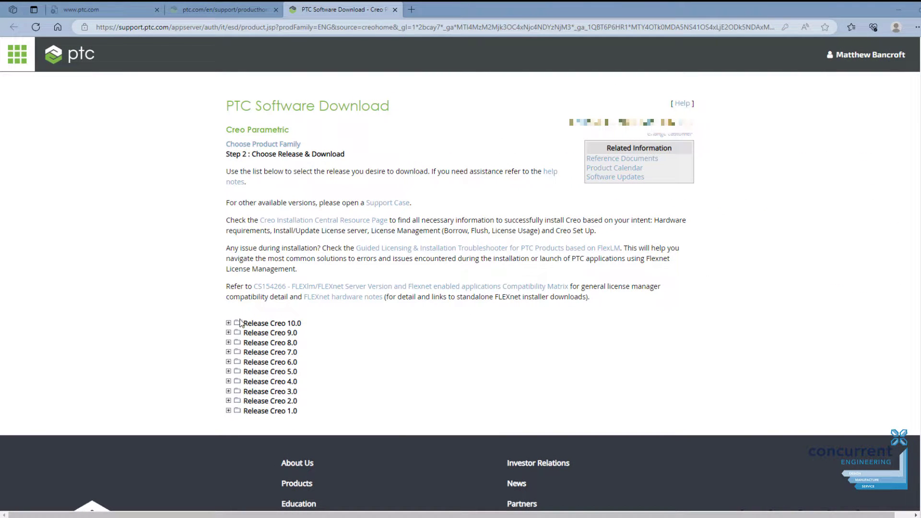
pyautogui.click(228, 333)
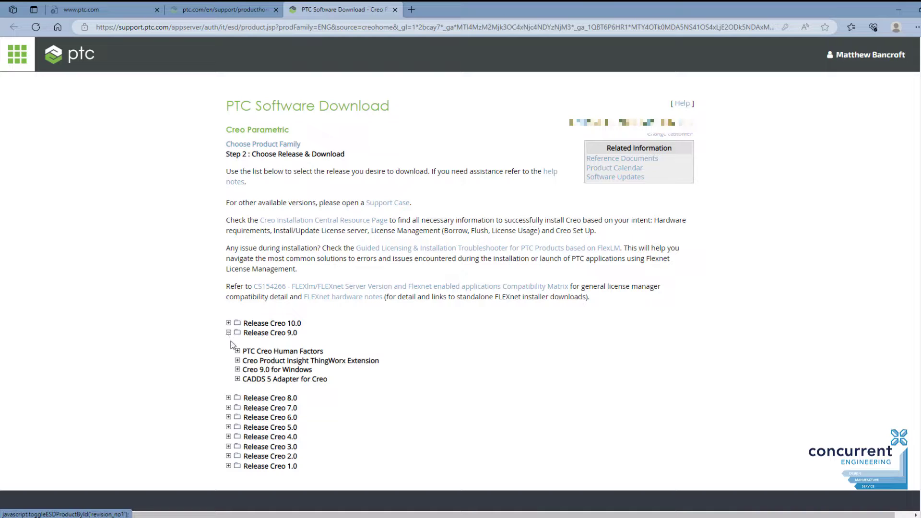
pyautogui.click(237, 370)
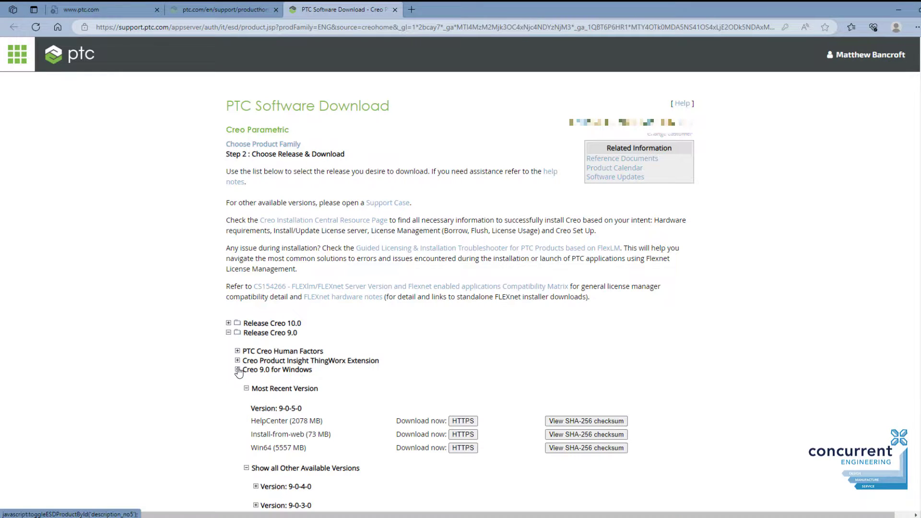
pyautogui.scroll(-5, 509, 355)
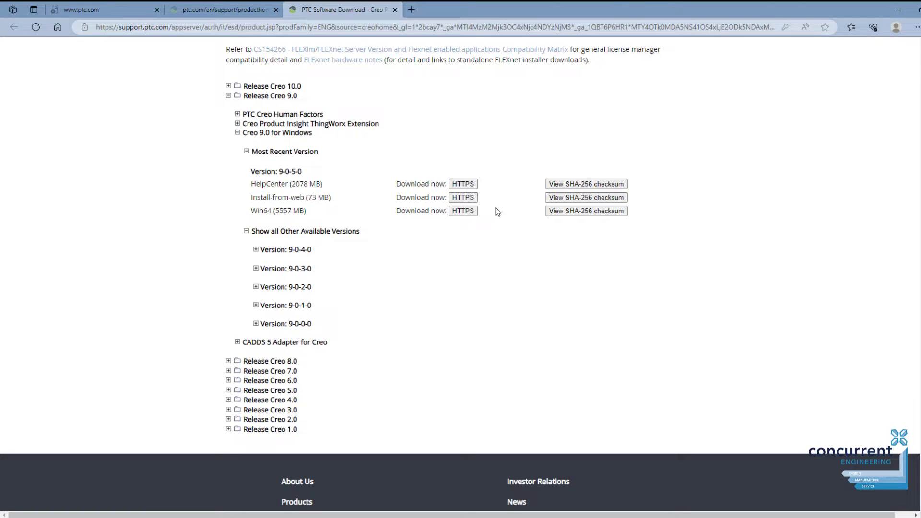
pyautogui.click(463, 211)
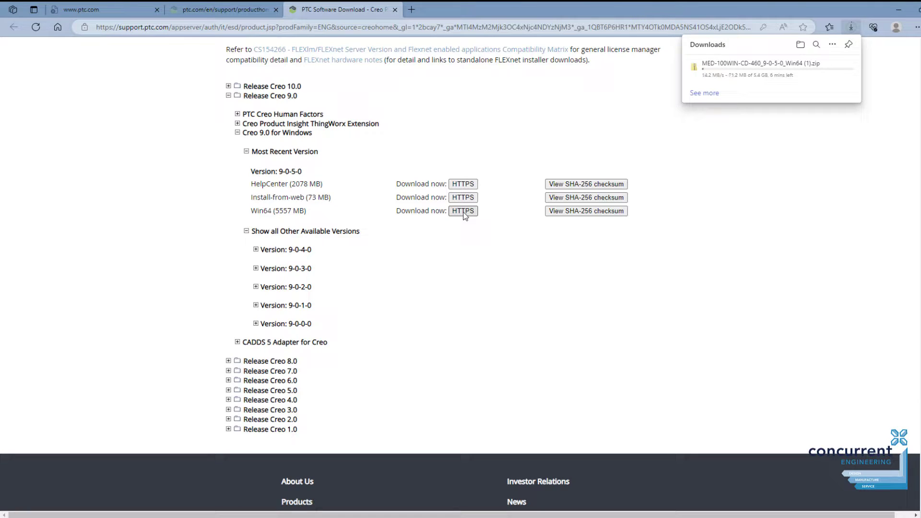
pyautogui.moveTo(757, 87)
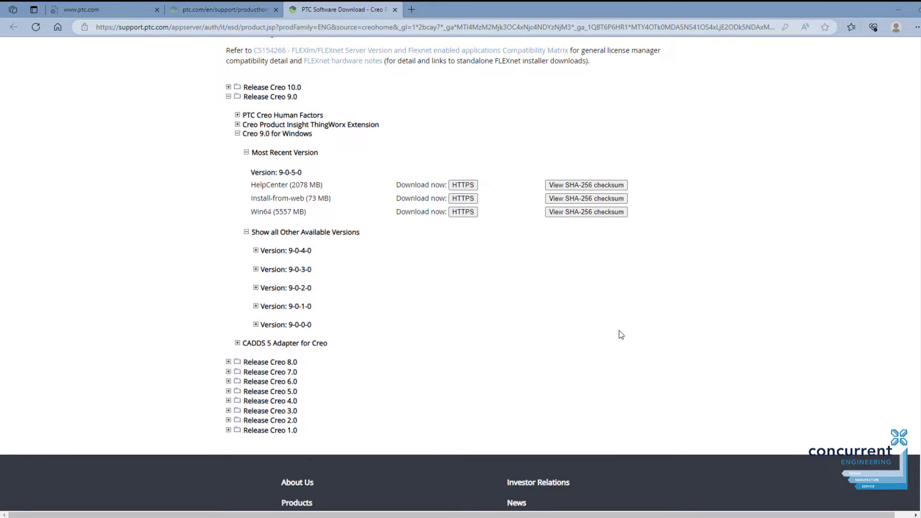
pyautogui.click(464, 186)
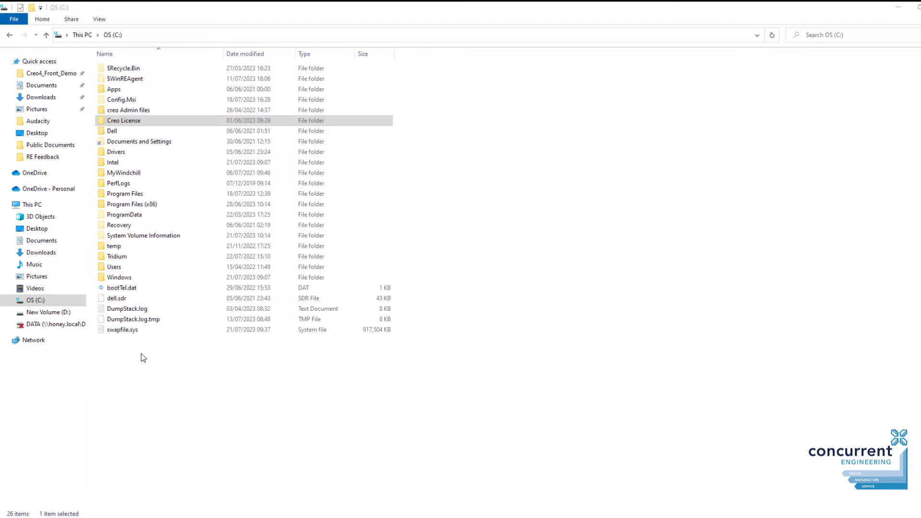
# Step: Create a folder named Creo Download Media on the C: drive in File Explorer
pyautogui.rightClick(140, 350)
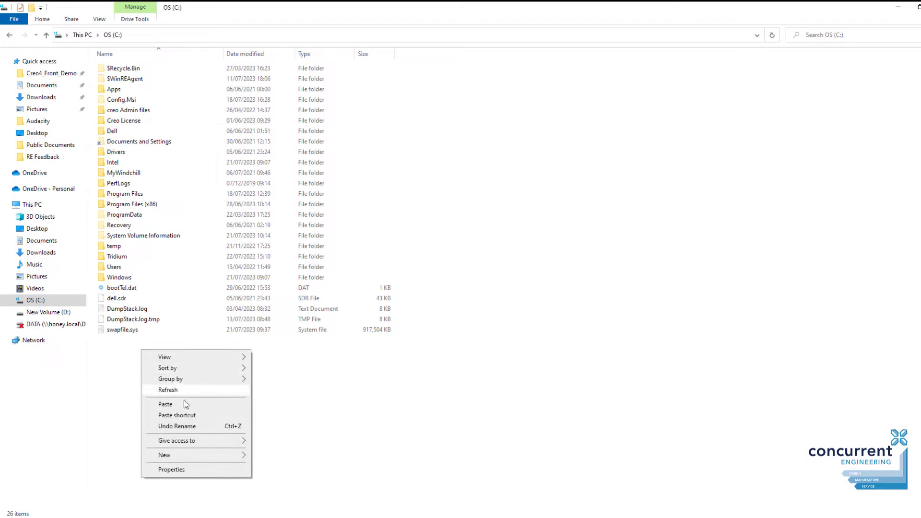
pyautogui.moveTo(173, 455)
pyautogui.click(268, 456)
pyautogui.write('Creo Download Media')
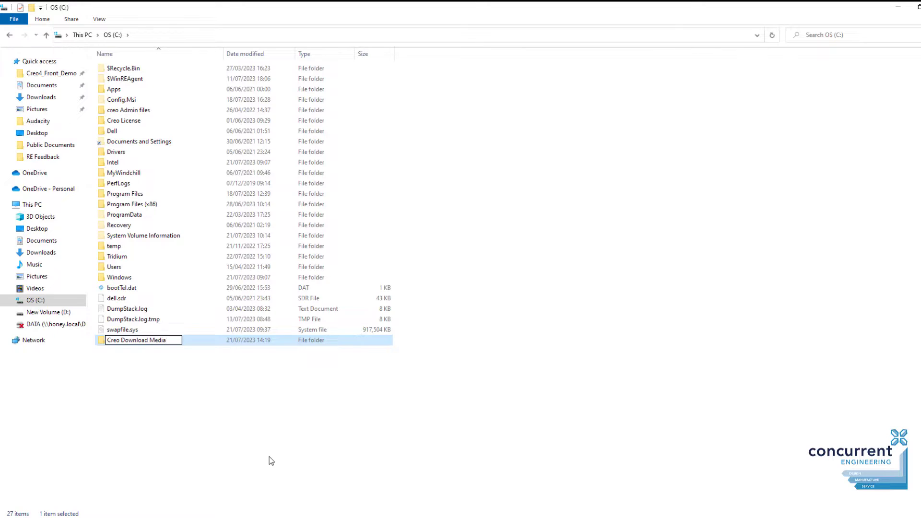
pyautogui.press('Return')
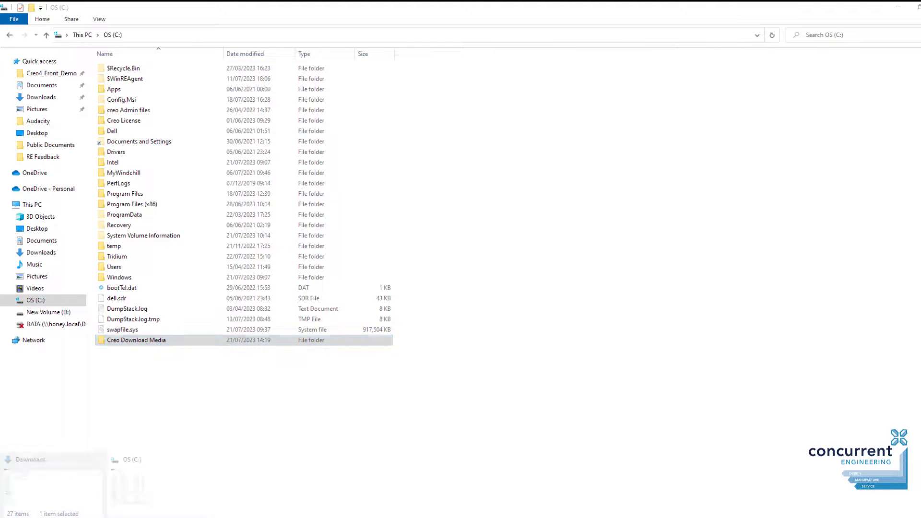
# Step: Extract MED-100WIN-CD-460_9-0-5-0_Win64.zip with 7-Zip into a folder of the same name inside Creo Download Media
pyautogui.rightClick(352, 135)
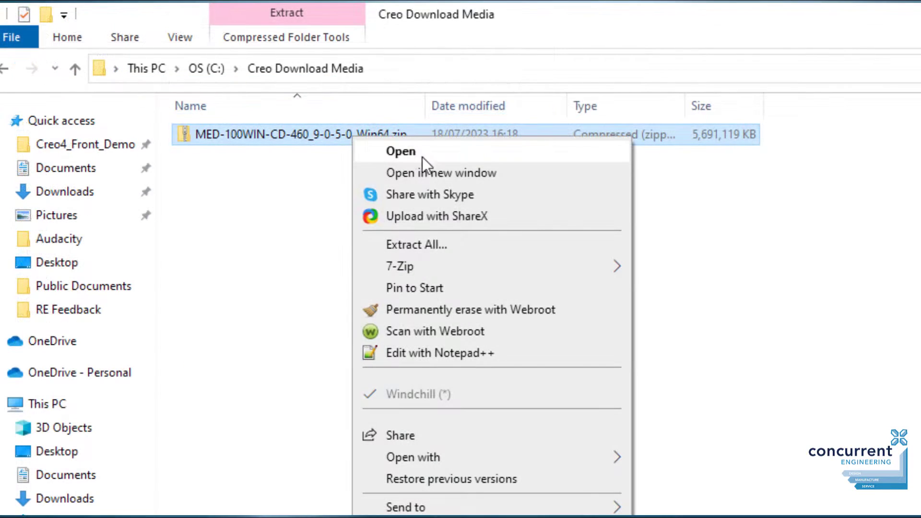
pyautogui.moveTo(555, 275)
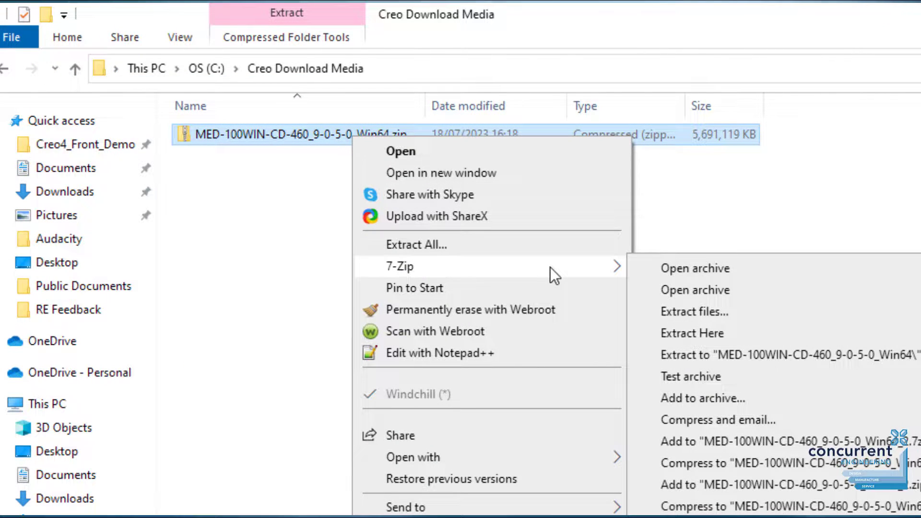
pyautogui.click(745, 356)
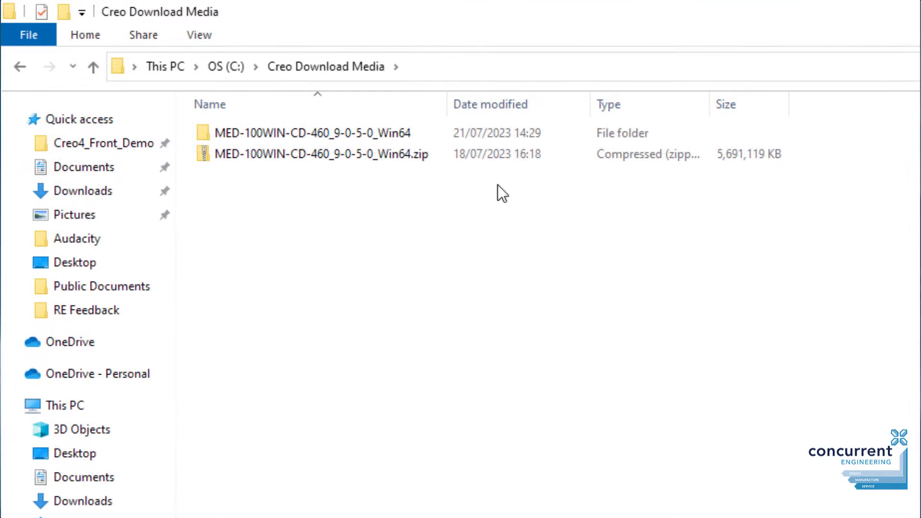
# Step: Open the extracted MED-100WIN-CD-460_9-0-5-0_Win64 folder and run setup.exe as administrator
pyautogui.doubleClick(370, 128)
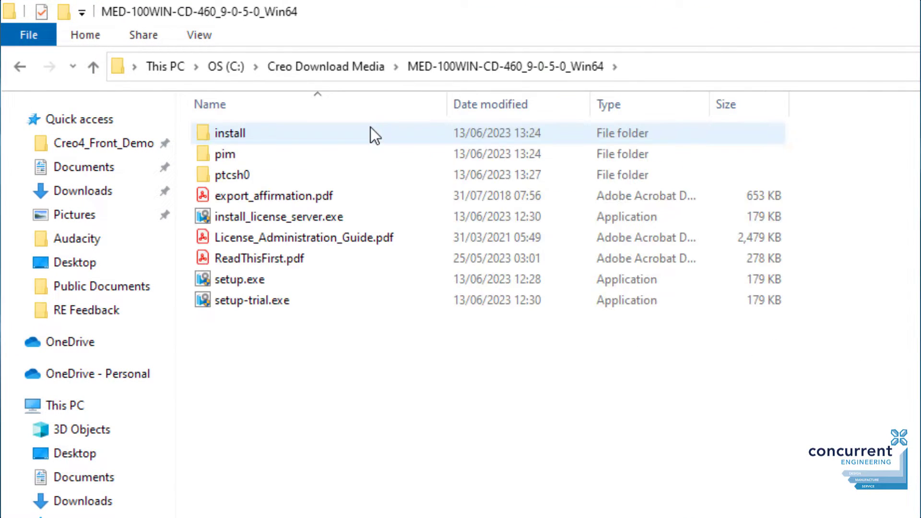
pyautogui.click(265, 278)
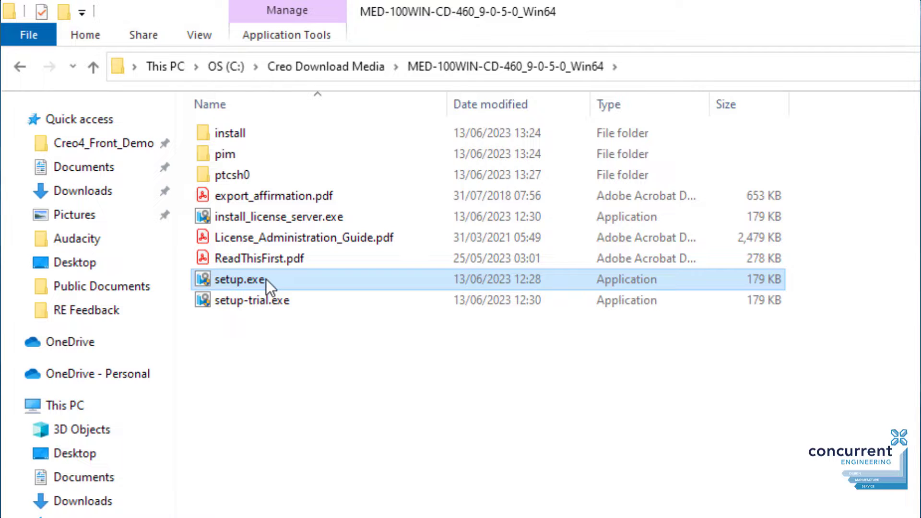
pyautogui.rightClick(266, 278)
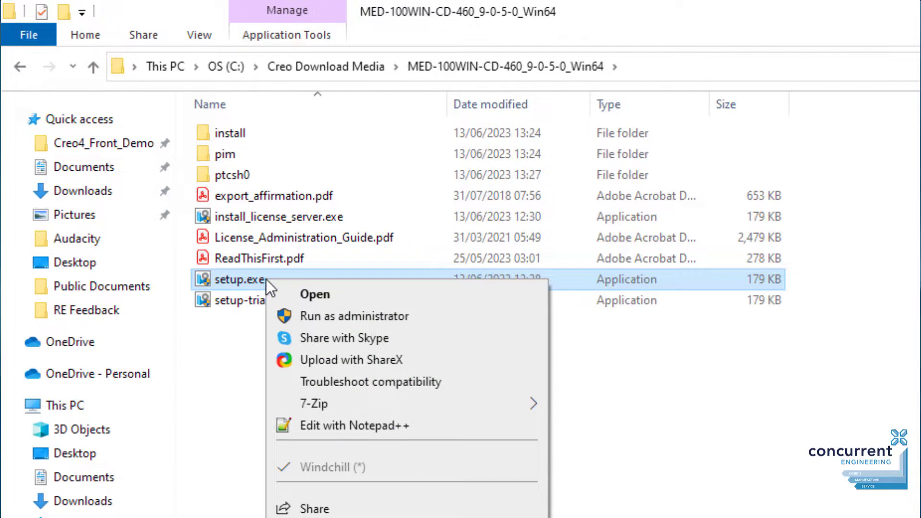
pyautogui.click(340, 315)
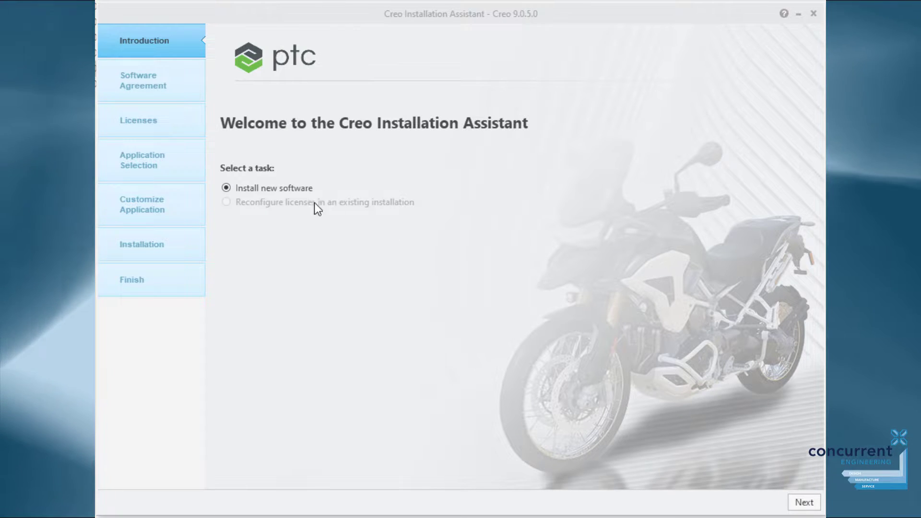
# Step: Choose to install new software, accept the software license agreement and confirm compliance with the Export Agreement
pyautogui.click(803, 501)
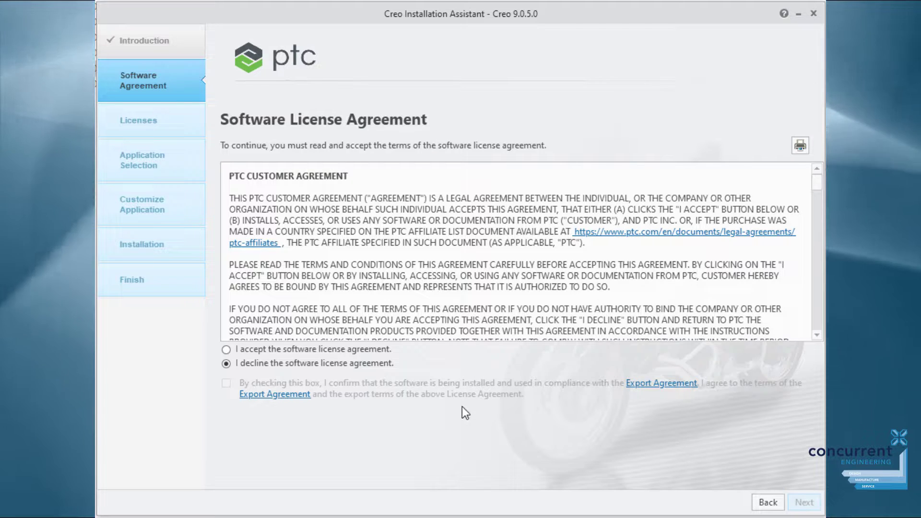
pyautogui.scroll(-3, 376, 236)
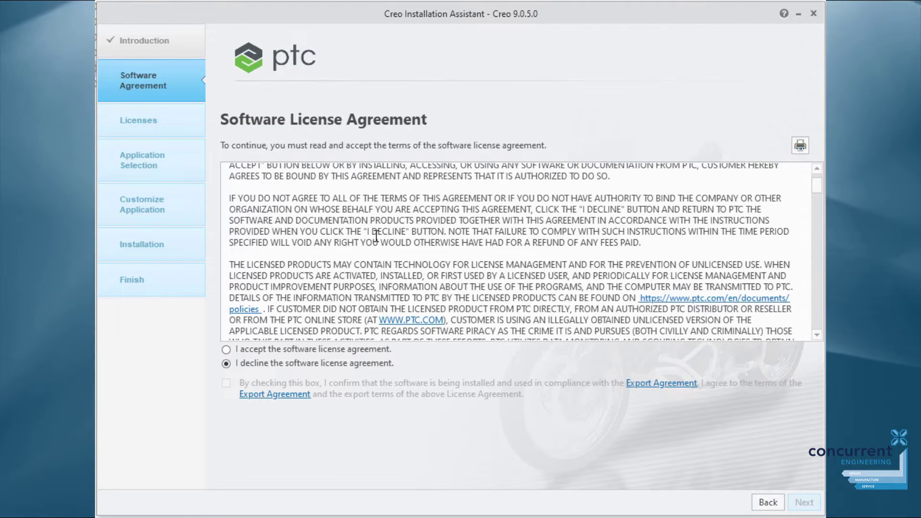
pyautogui.scroll(2, 364, 268)
pyautogui.click(258, 352)
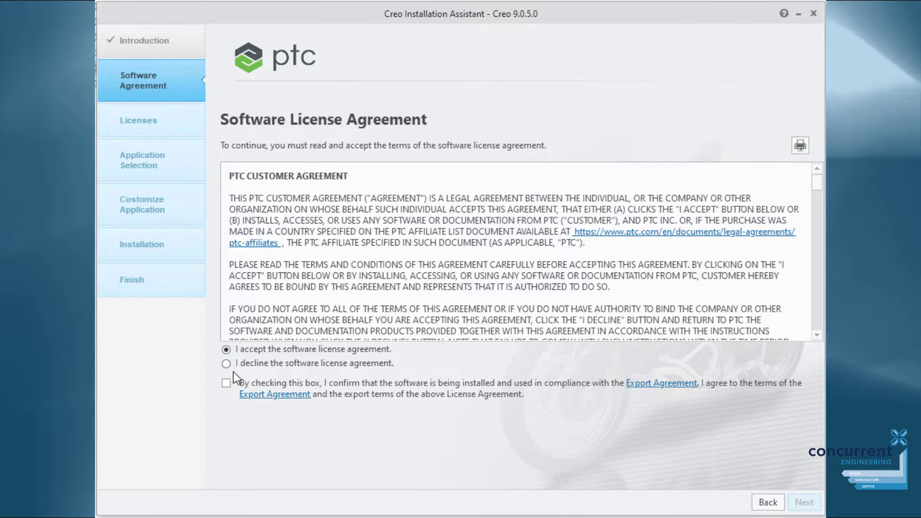
pyautogui.click(226, 383)
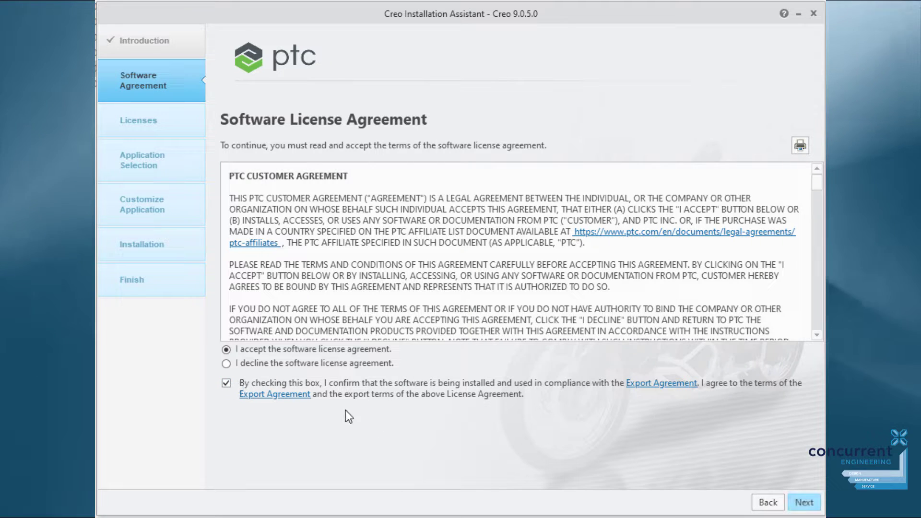
pyautogui.click(802, 503)
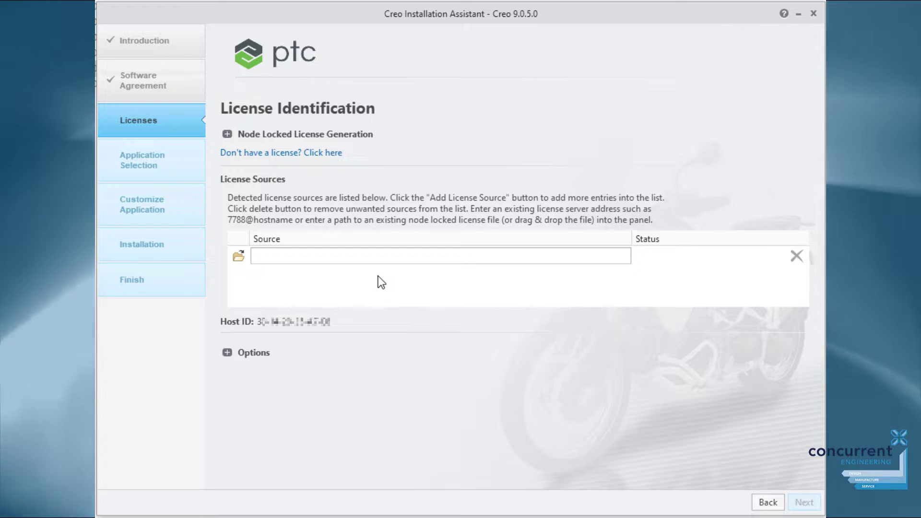
# Step: Add the license text file without the _standard suffix from C:\Creo License\Creo 10 license as the license source
pyautogui.click(239, 256)
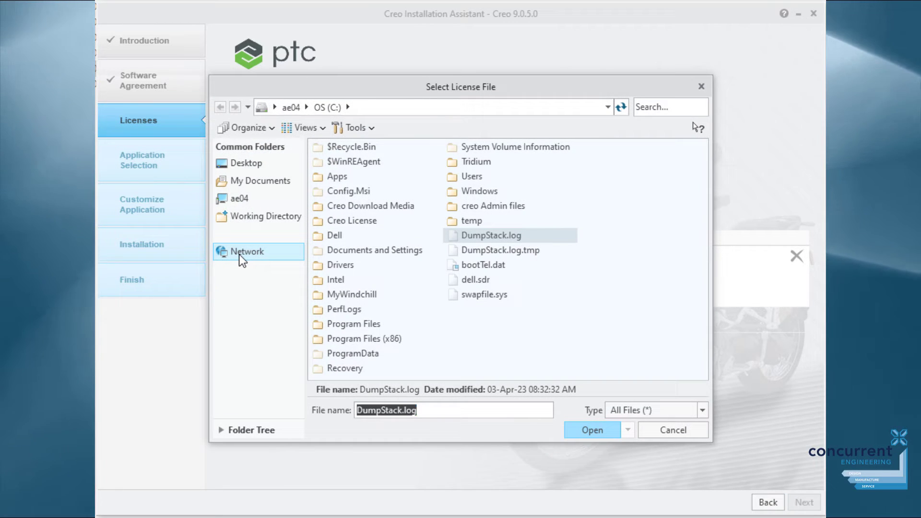
pyautogui.click(346, 220)
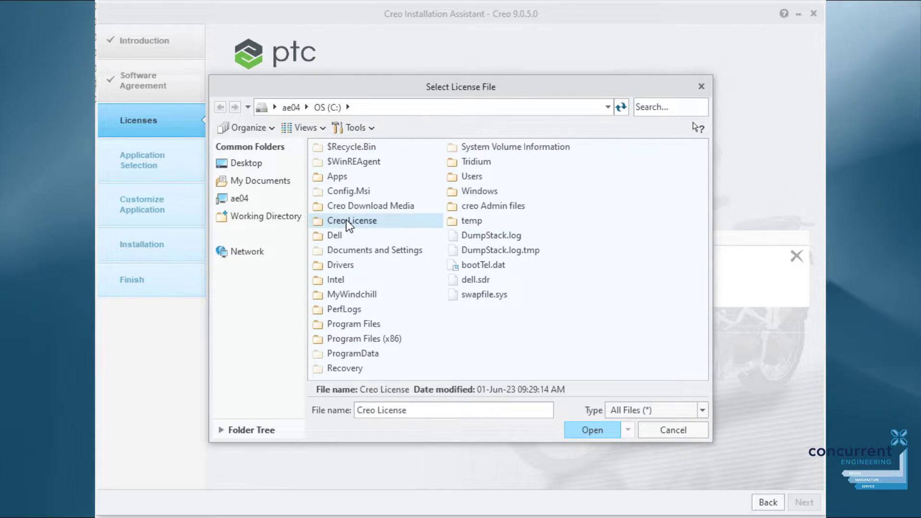
pyautogui.doubleClick(347, 220)
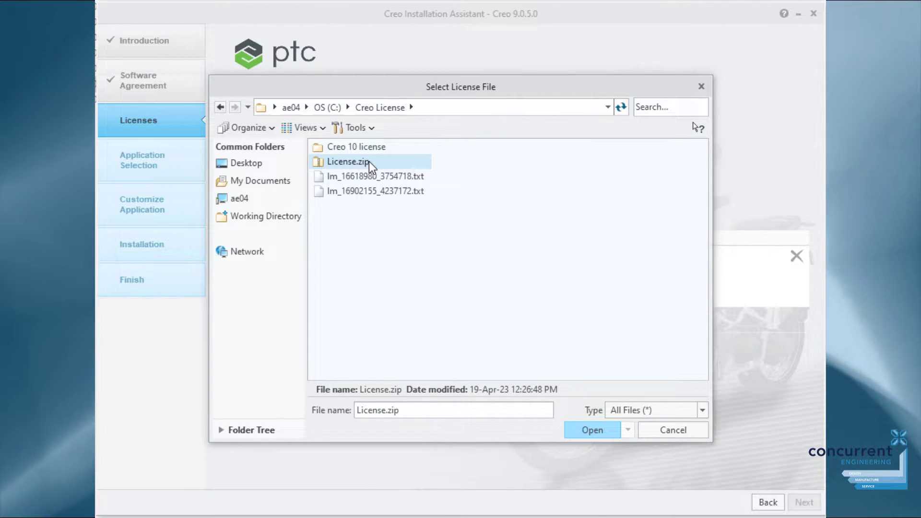
pyautogui.doubleClick(368, 148)
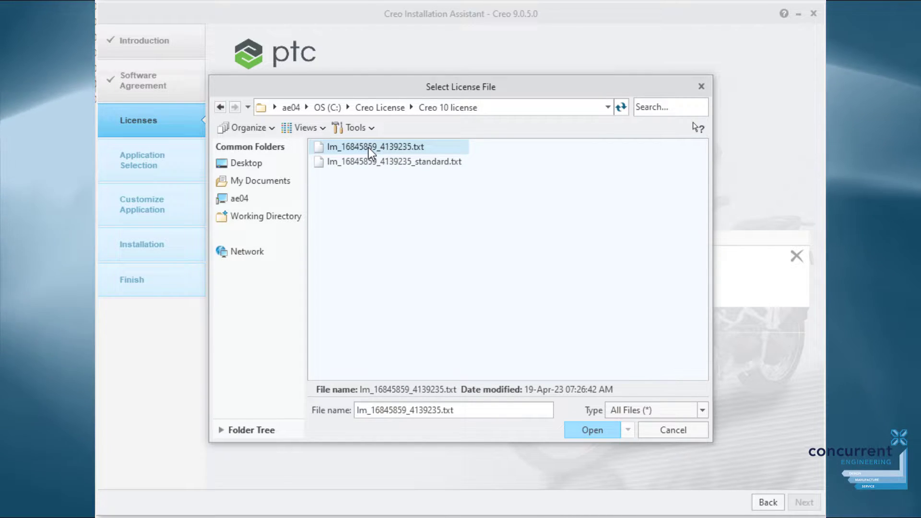
pyautogui.doubleClick(368, 148)
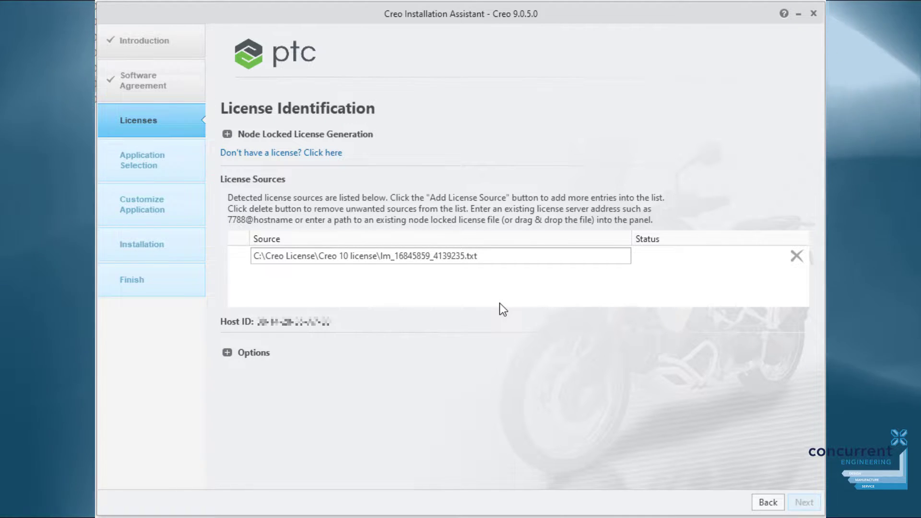
# Step: Set the license source to the license server 7788@localhost and continue to the application selection
pyautogui.tripleClick(560, 256)
pyautogui.hotkey('ctrl', 'v')
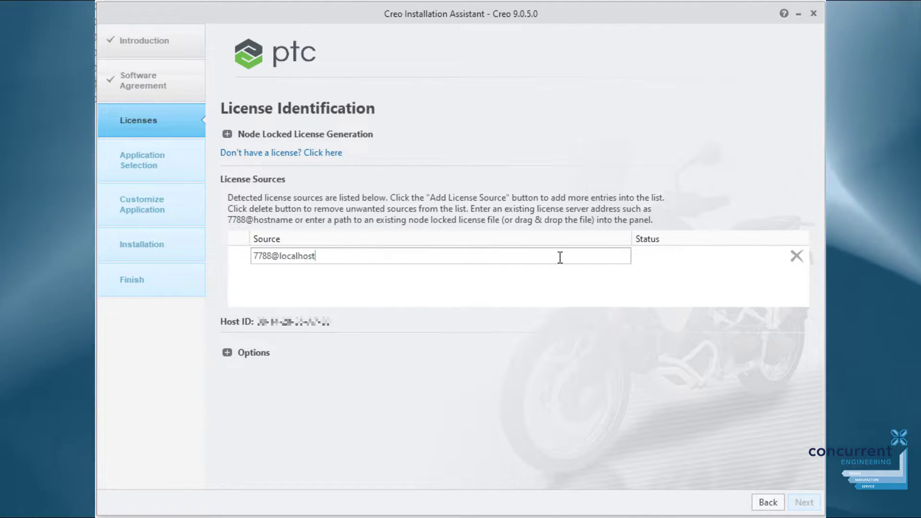
pyautogui.press('Return')
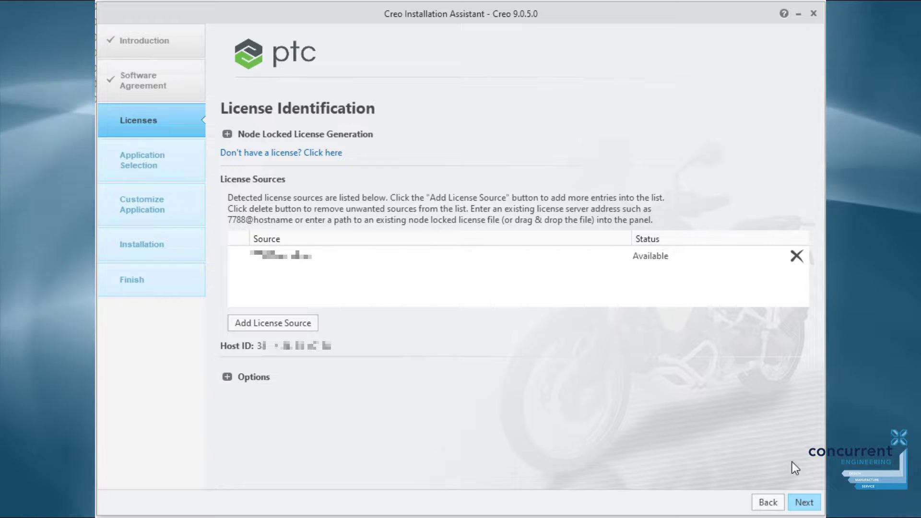
pyautogui.click(805, 503)
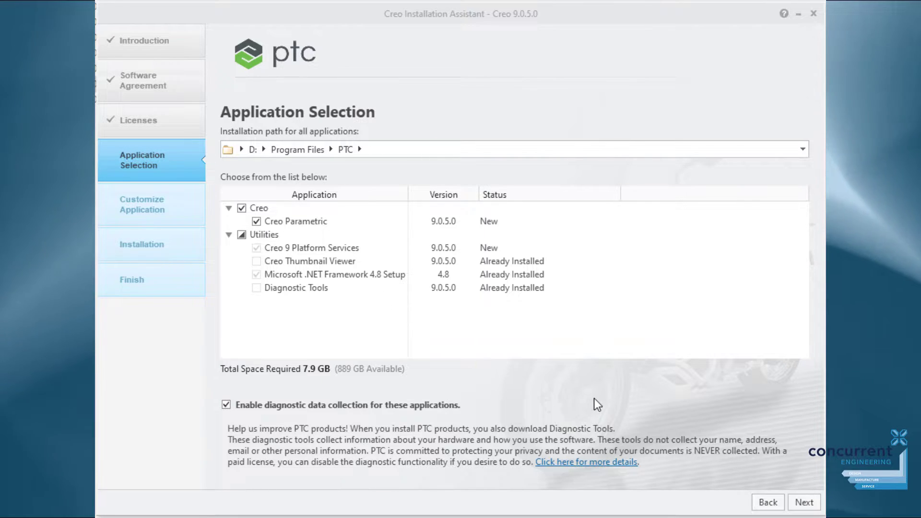
# Step: Accept the Creo Parametric application selection, add the Creo Ansys Simulation and Creo Simulate extensions, and review the remaining feature options
pyautogui.click(804, 503)
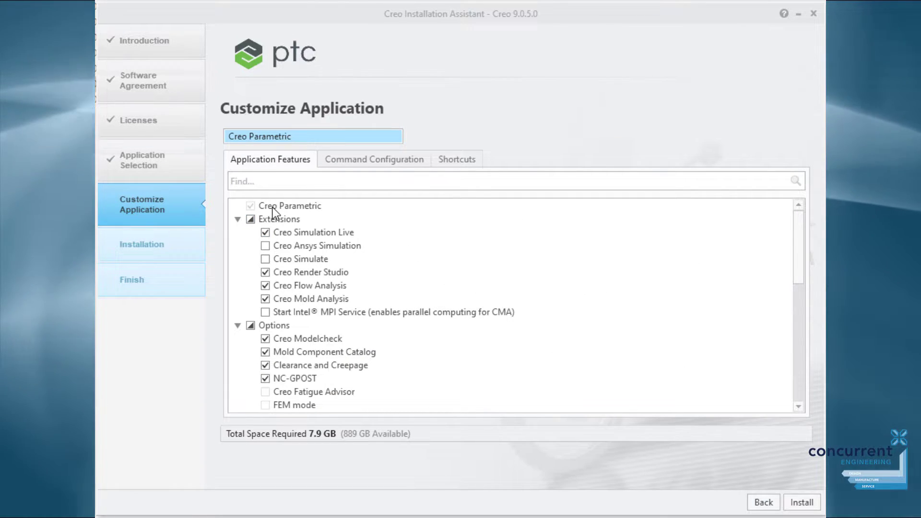
pyautogui.click(300, 246)
pyautogui.click(298, 260)
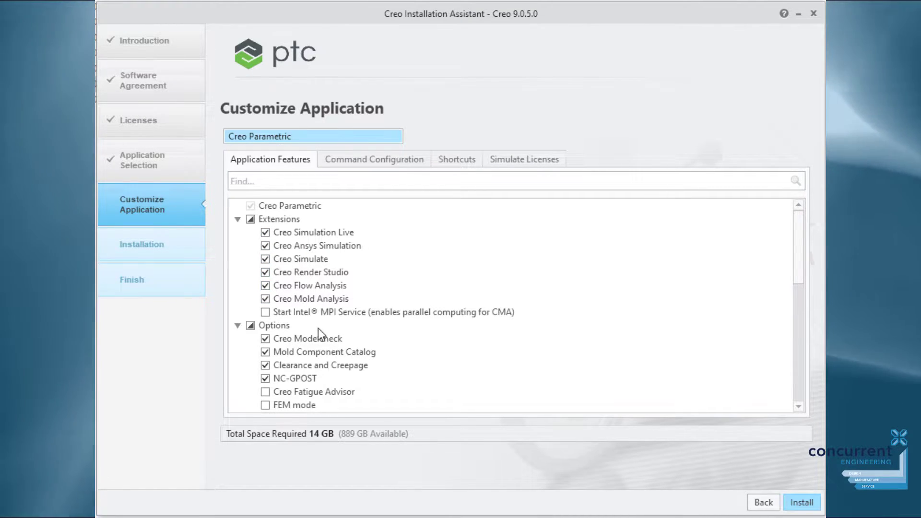
pyautogui.scroll(-1, 354, 325)
pyautogui.scroll(-1, 352, 319)
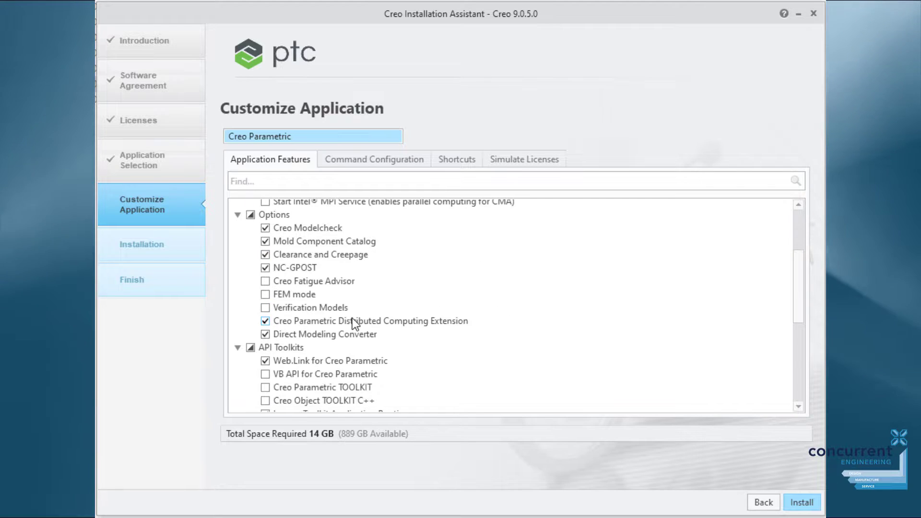
pyautogui.scroll(-1, 352, 318)
pyautogui.scroll(-3, 352, 317)
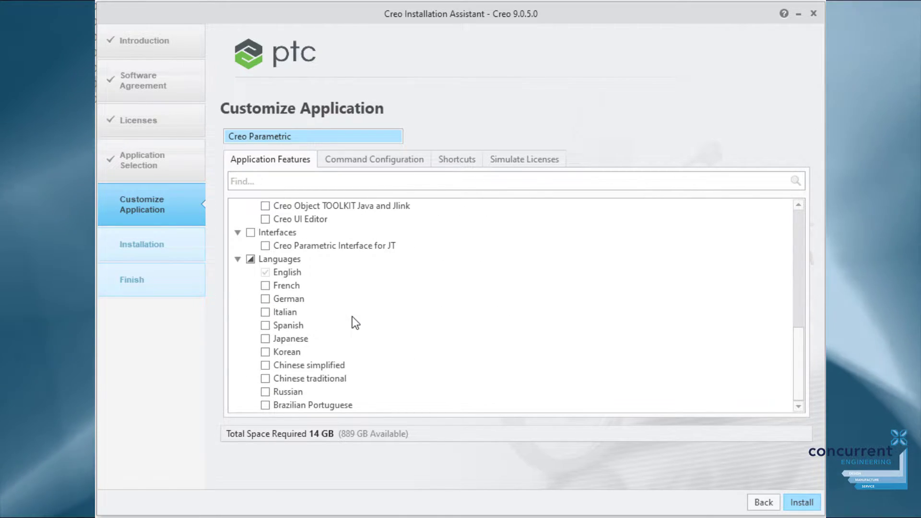
pyautogui.scroll(1, 352, 317)
pyautogui.scroll(5, 352, 316)
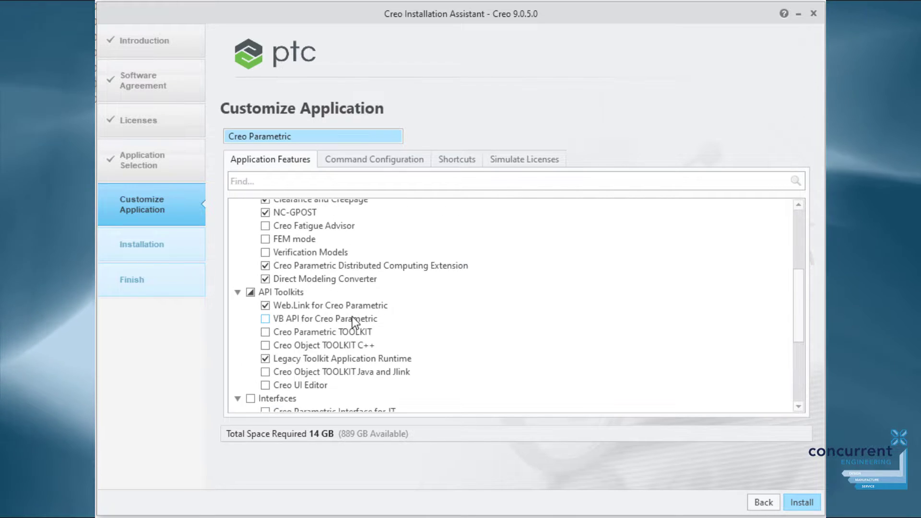
pyautogui.scroll(1, 352, 317)
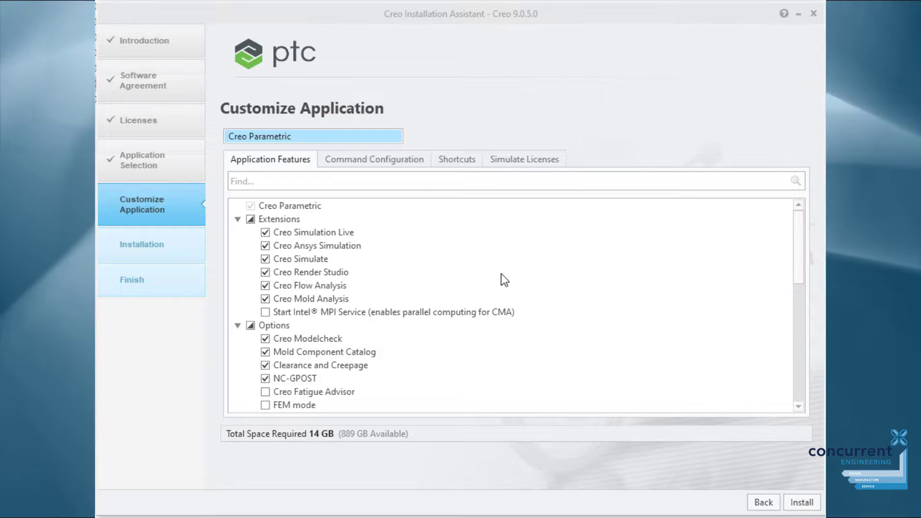
# Step: Edit the parametric command configuration to include all available startup extensions and floating options alongside the PROE_DesignEss license
pyautogui.click(389, 163)
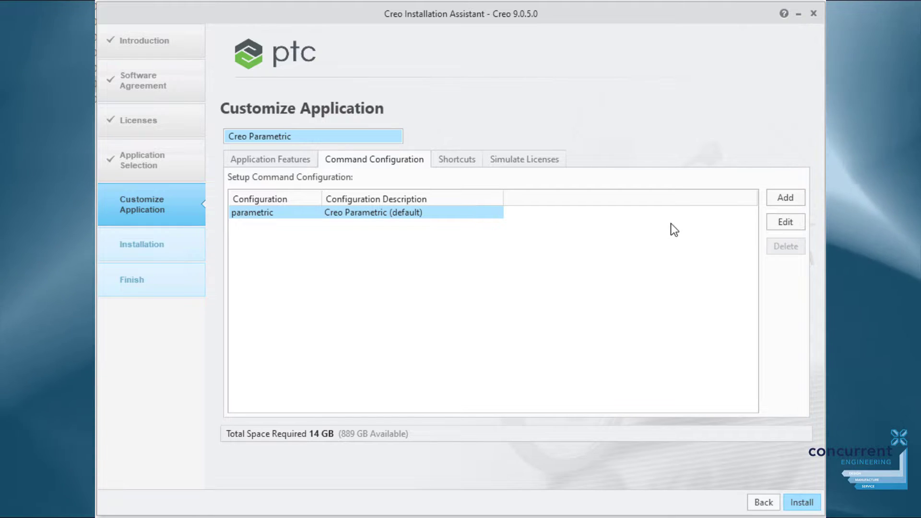
pyautogui.click(785, 219)
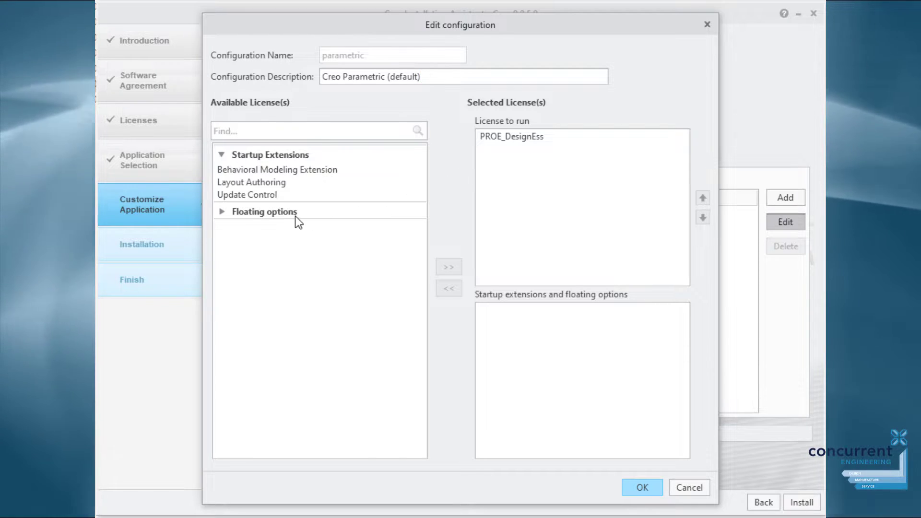
pyautogui.click(222, 212)
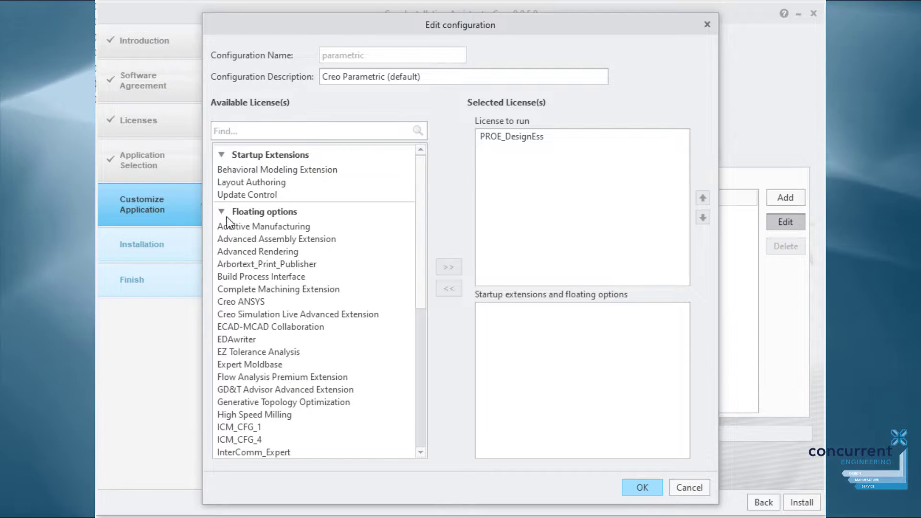
pyautogui.click(261, 287)
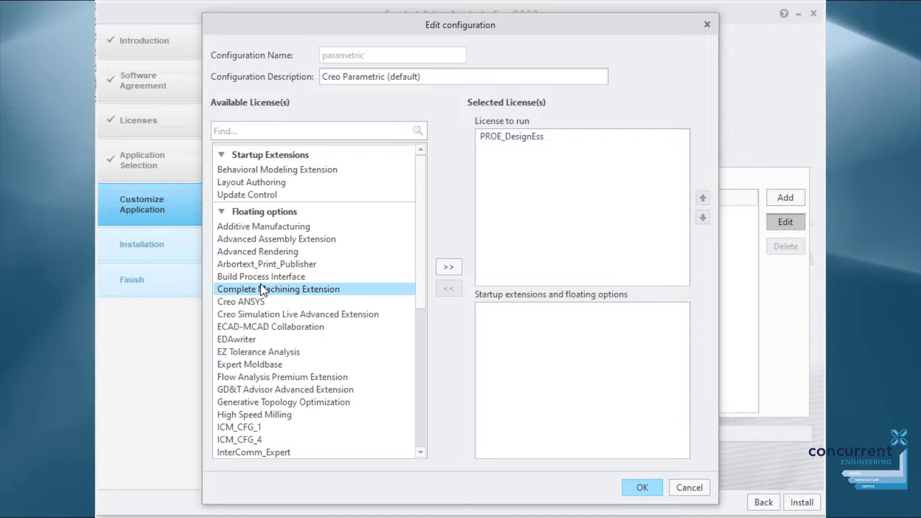
pyautogui.hotkey('ctrl', 'a')
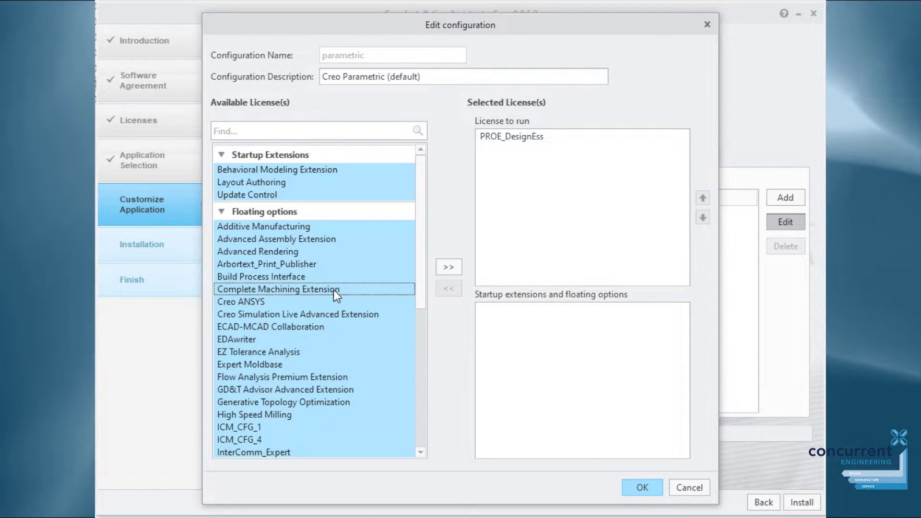
pyautogui.click(451, 261)
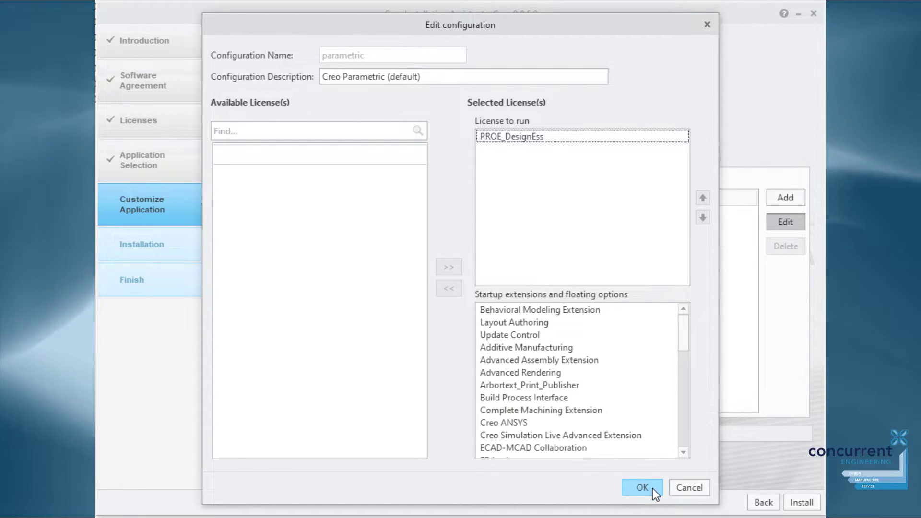
pyautogui.click(652, 489)
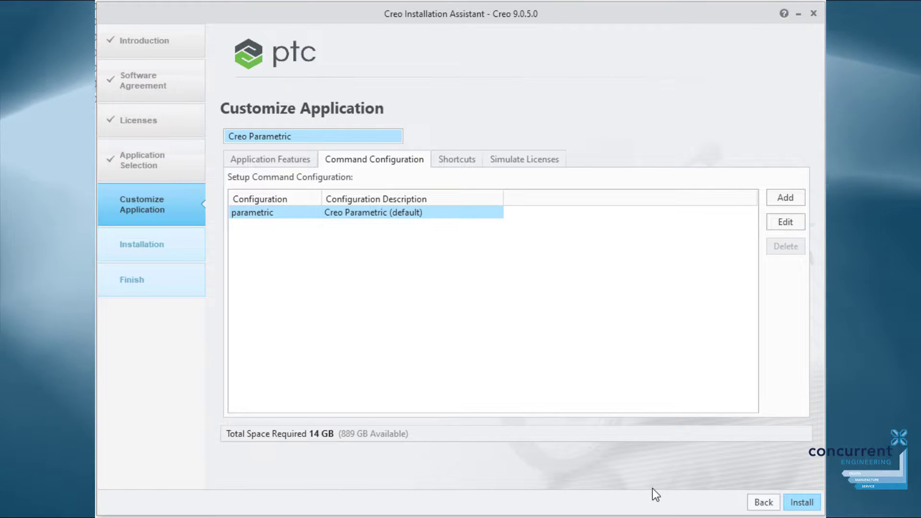
# Step: Install Creo 9.0.5.0, finish the installation assistant, and launch Creo Parametric 9.0.5.0 from the desktop
pyautogui.click(804, 502)
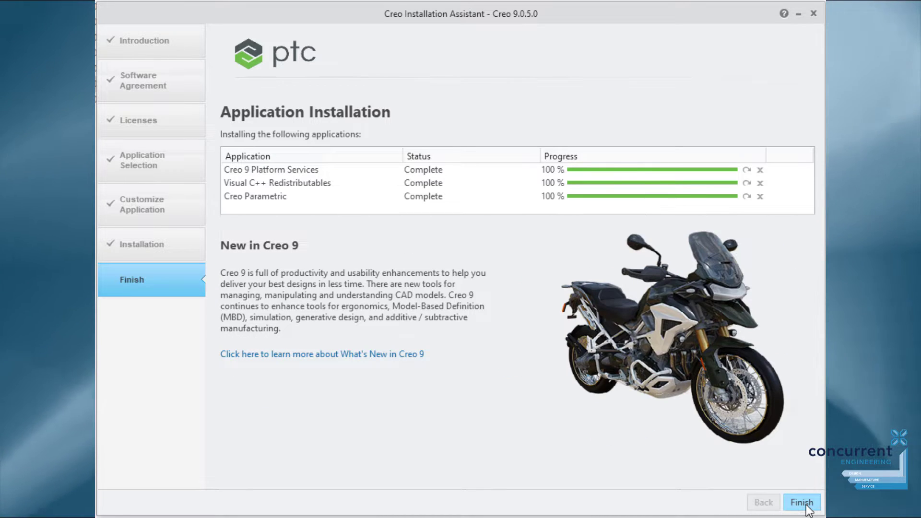
pyautogui.click(806, 505)
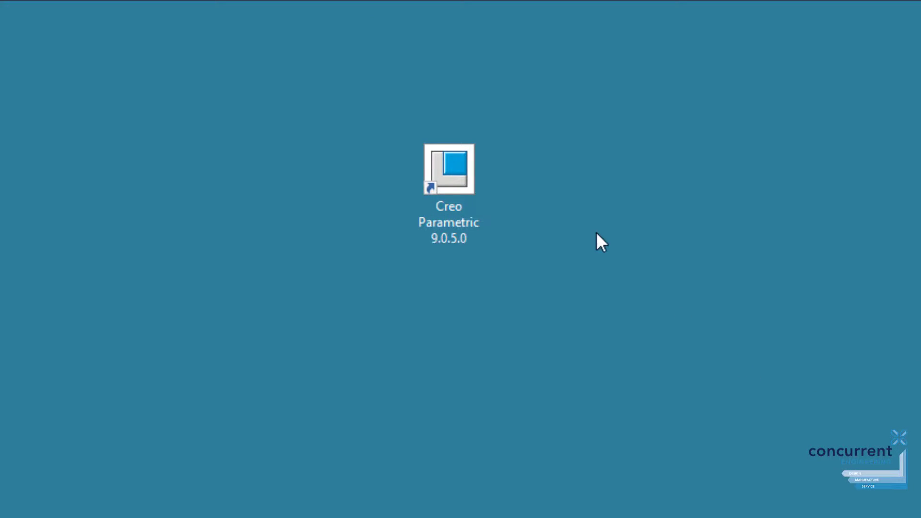
pyautogui.doubleClick(443, 169)
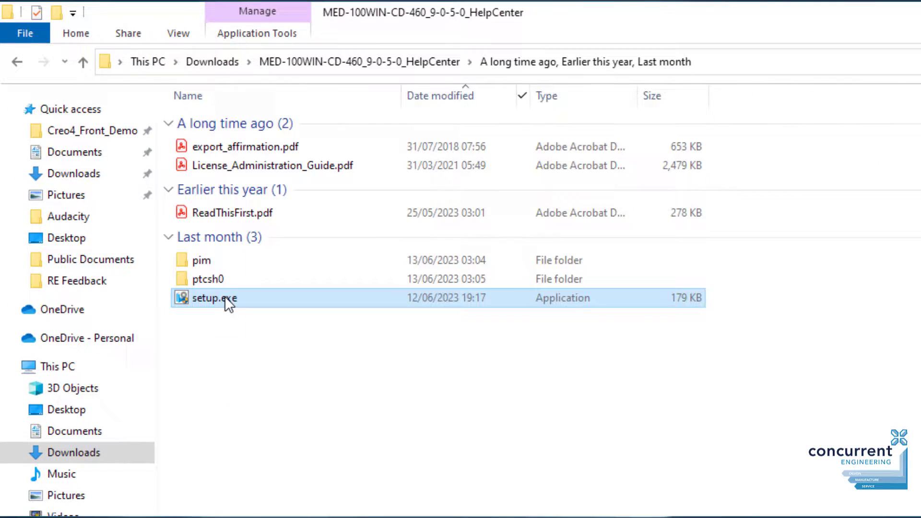
# Step: Run setup.exe from the MED-100WIN-CD-460_9-0-5-0_HelpCenter folder as administrator and choose to install new software
pyautogui.rightClick(226, 299)
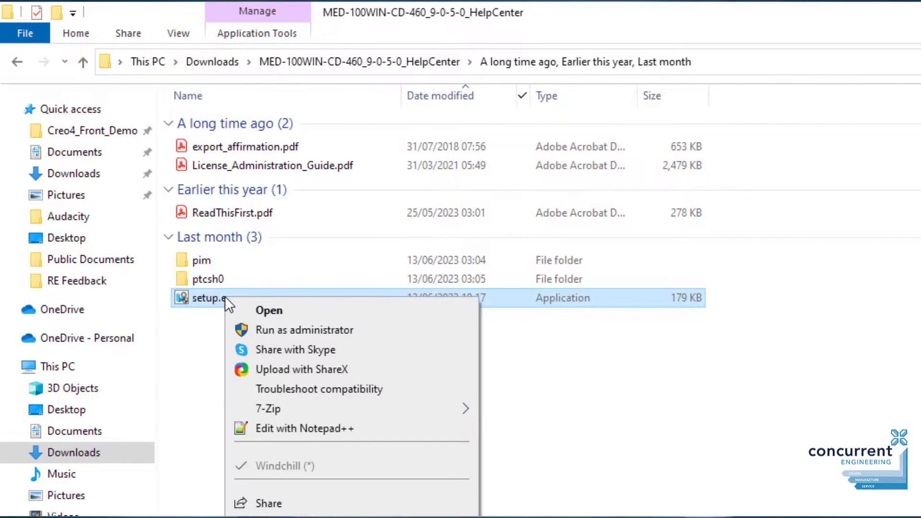
pyautogui.click(313, 331)
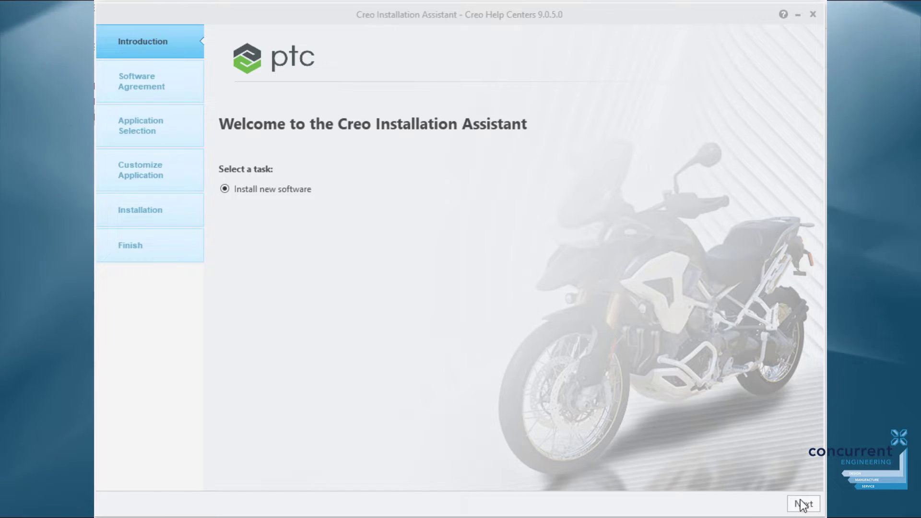
pyautogui.click(800, 505)
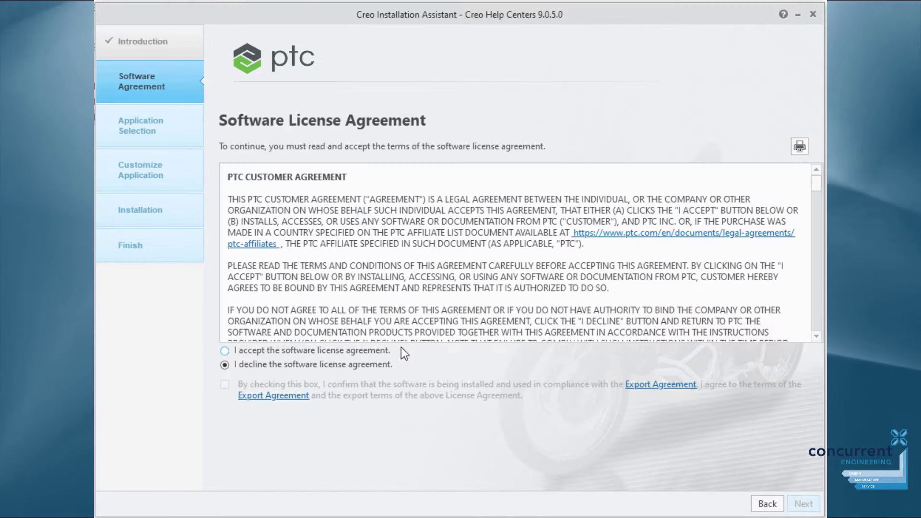
# Step: Accept the Help Centers license and export agreements and install Creo Parametric Help 9.0.5.0 in D:\Program Files\PTC\Creo
pyautogui.click(224, 350)
pyautogui.click(228, 389)
pyautogui.click(803, 504)
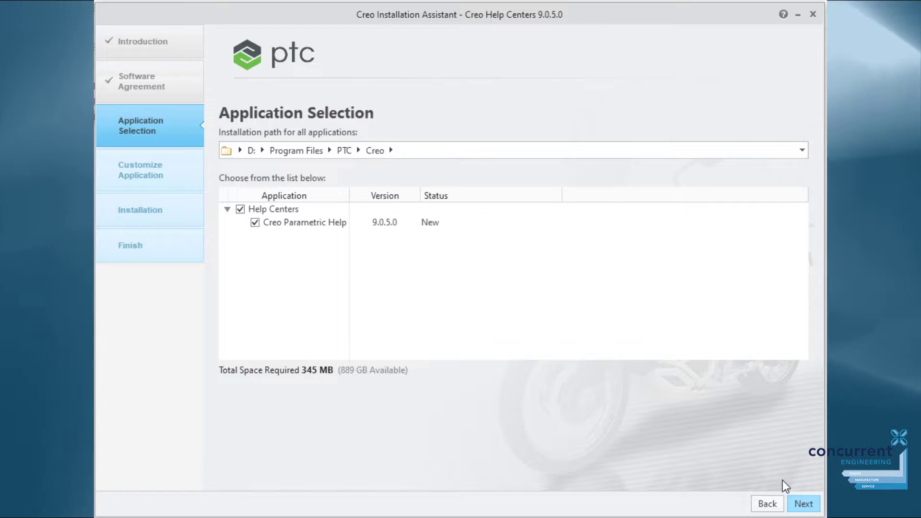
pyautogui.click(803, 504)
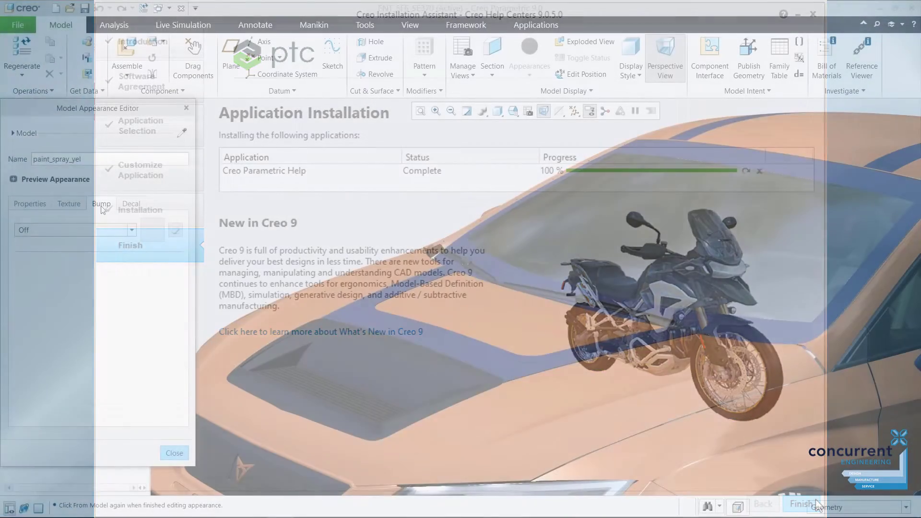
# Step: Set the bump type of the paint_spray_yel appearance to Rough
pyautogui.click(106, 229)
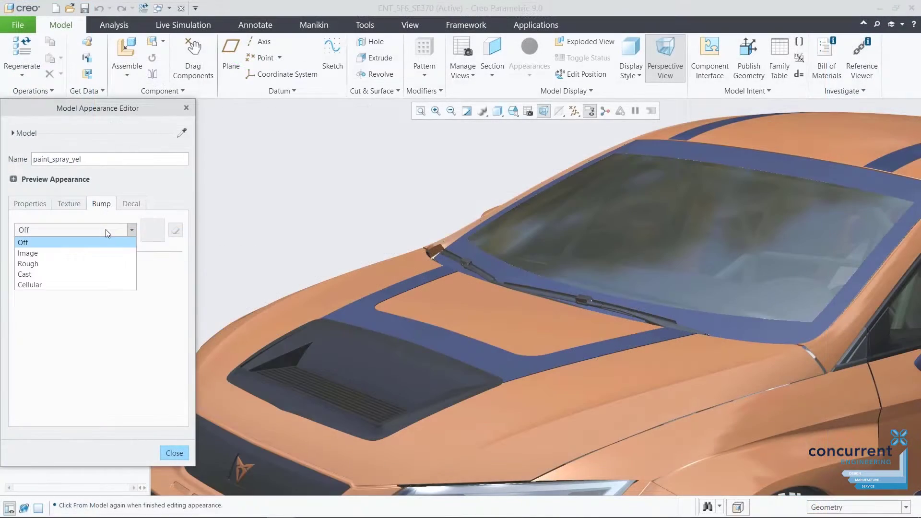
pyautogui.click(85, 264)
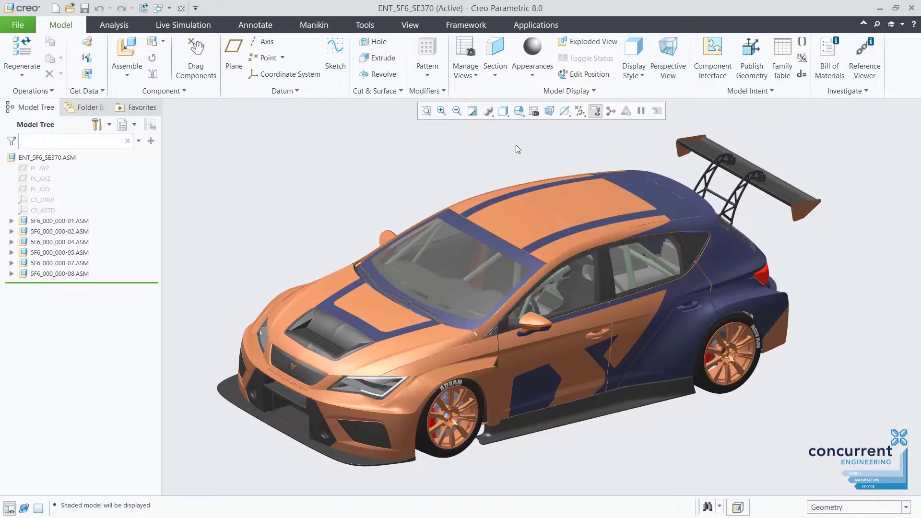
# Step: Open the 5F6_000_000-07.ASM subassembly from the ENT_5F6_SE370 car assembly
pyautogui.click(78, 264)
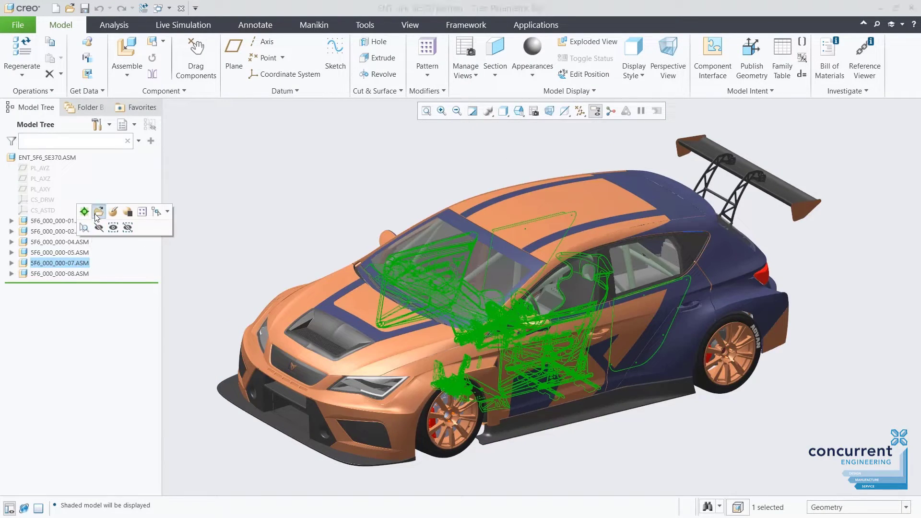
pyautogui.click(97, 213)
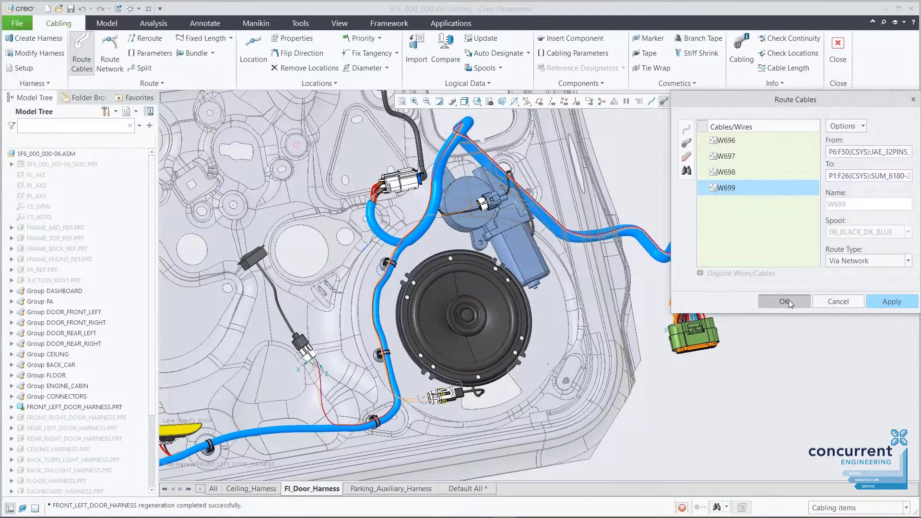
# Step: Complete the network routing of wires W696 to W699 in the front left door harness
pyautogui.click(788, 300)
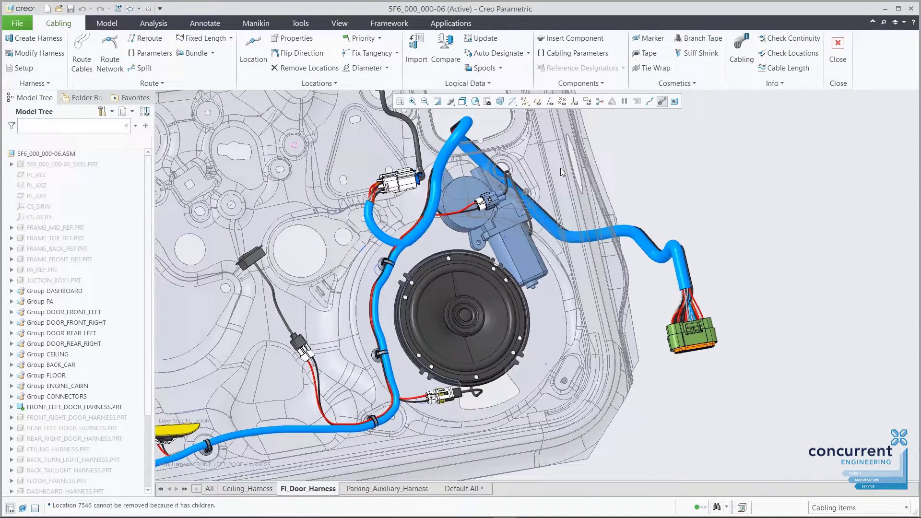
# Step: Examine the wire list table and the connector cavity views in the HMX_DRWM0001 harness drawing
pyautogui.click(477, 101)
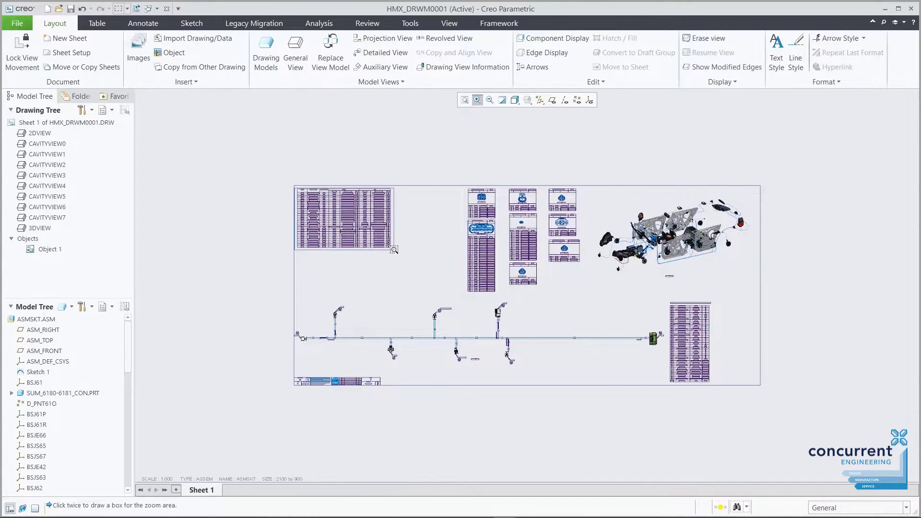
pyautogui.click(394, 250)
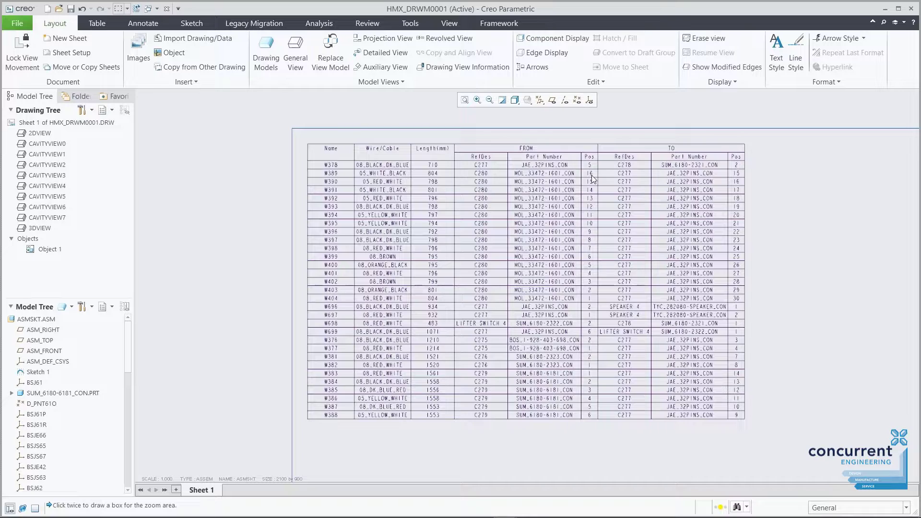
pyautogui.click(465, 187)
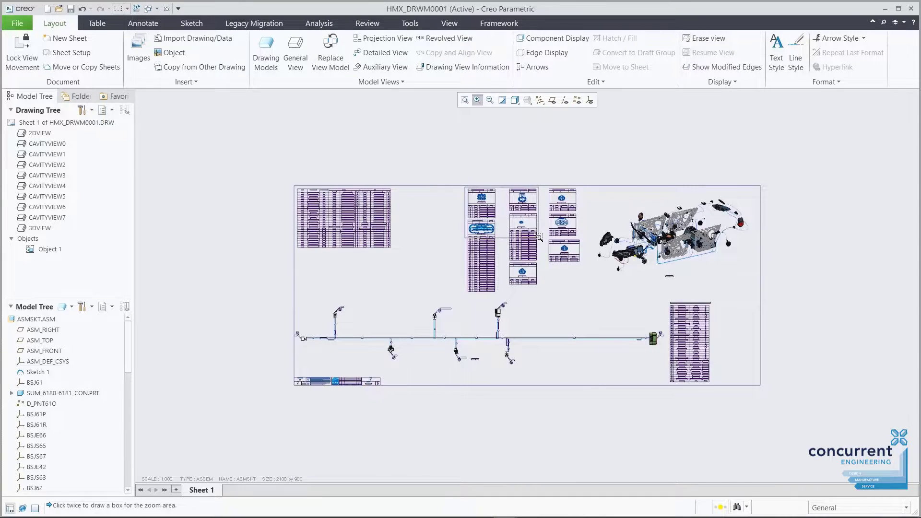
pyautogui.click(538, 237)
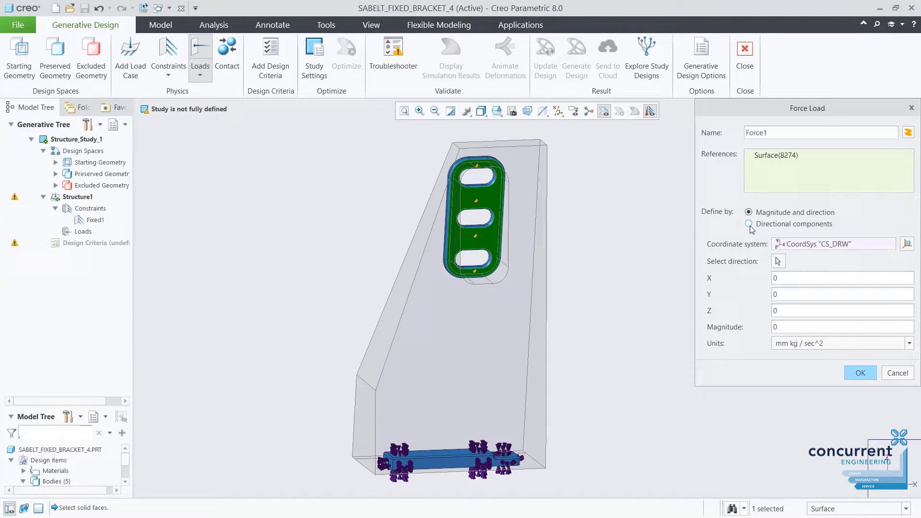
# Step: Define the Force1 load on the bracket surface by directional components and optimize the generative study
pyautogui.click(749, 224)
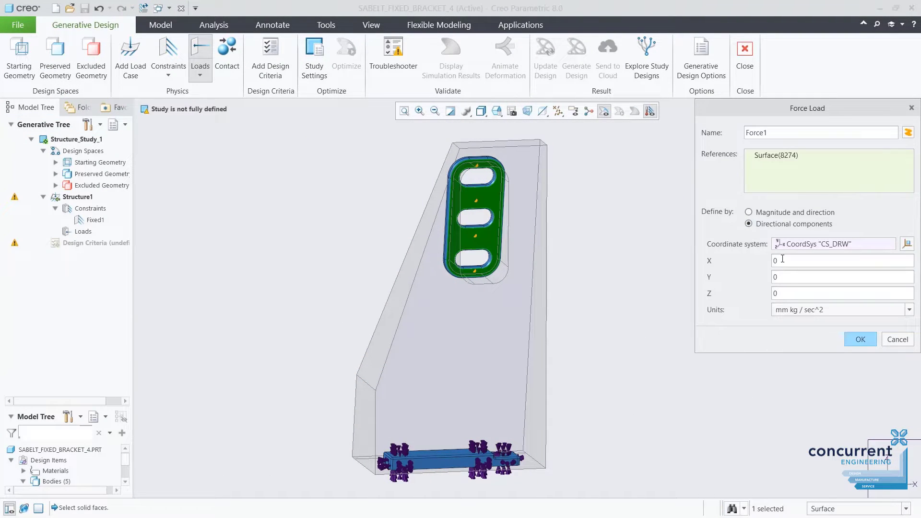
pyautogui.click(343, 60)
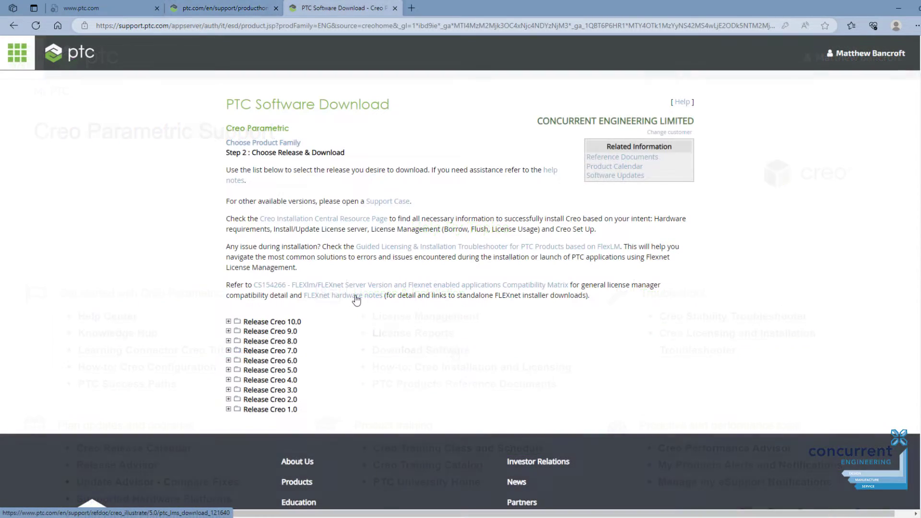
# Step: Download the Lmadmin 11.19.1.0 Installer 64 Bit from the English PTC FlexNet License Server PDF linked in the FLEXnet hardware notes
pyautogui.click(356, 297)
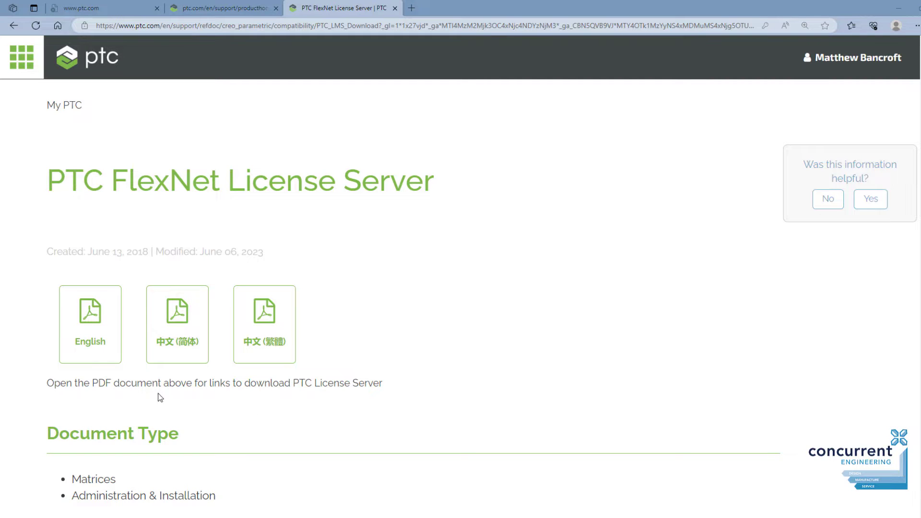
pyautogui.click(107, 337)
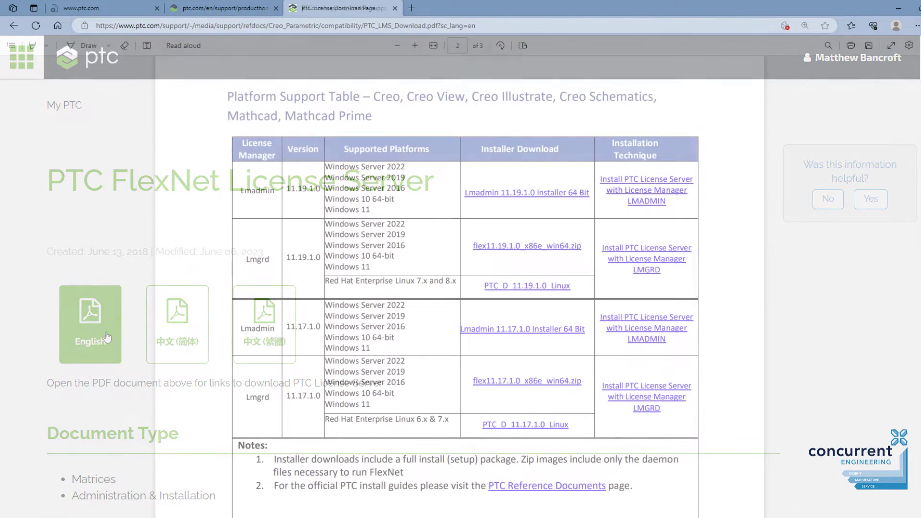
pyautogui.scroll(-1, 461, 287)
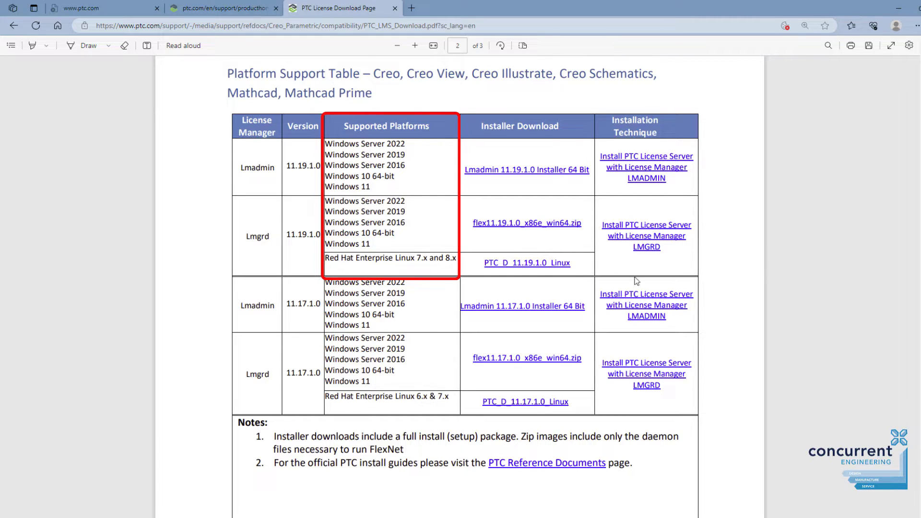
pyautogui.click(513, 174)
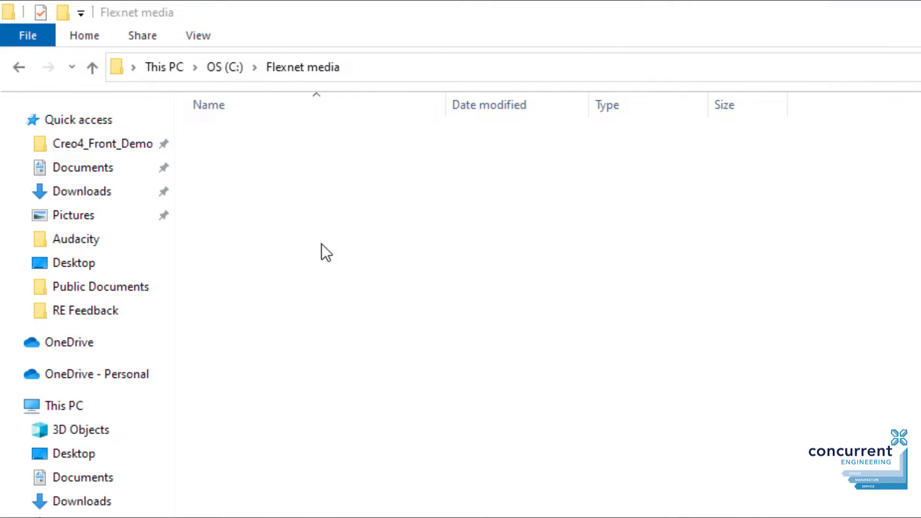
# Step: Paste flexnetadmin64_11.19.1.0 (3).zip into the C:\Flexnet media folder
pyautogui.rightClick(234, 154)
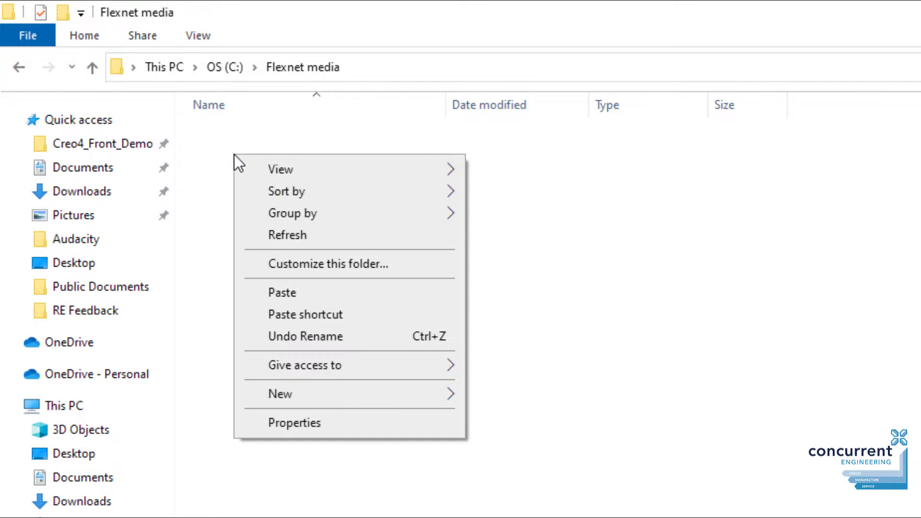
pyautogui.click(284, 292)
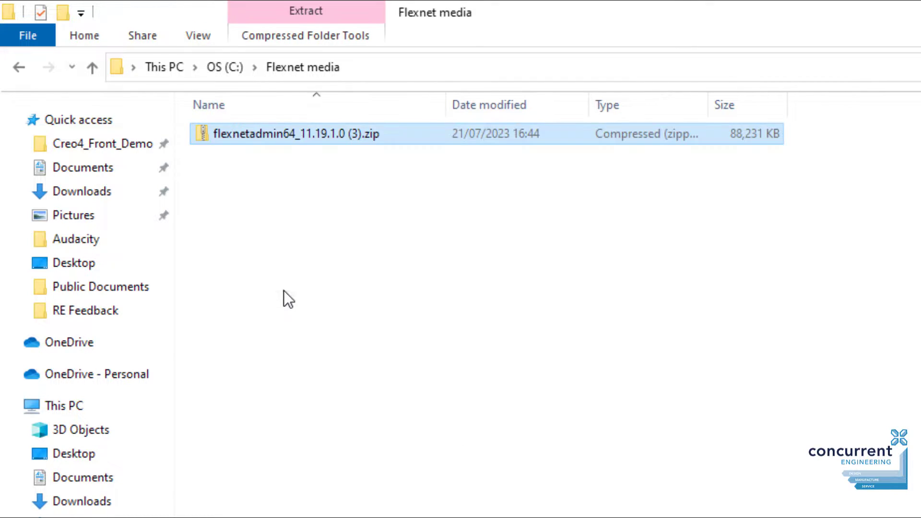
pyautogui.click(347, 269)
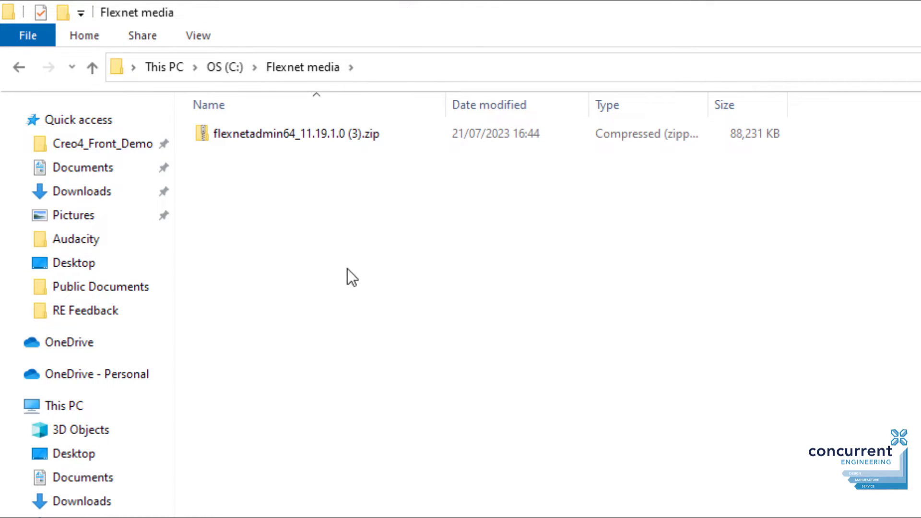
# Step: Extract flexnetadmin64_11.19.1.0 (3).zip with 7-Zip into a folder of the same name
pyautogui.click(320, 132)
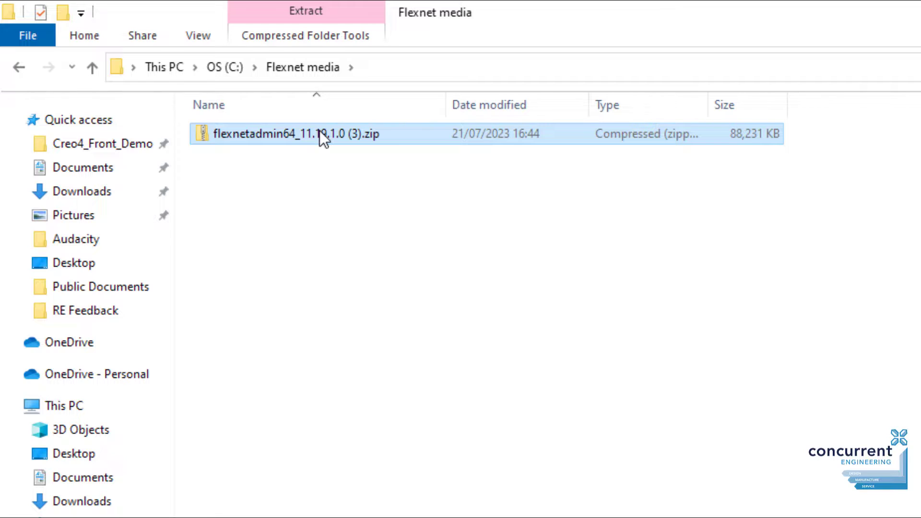
pyautogui.rightClick(319, 130)
pyautogui.moveTo(488, 261)
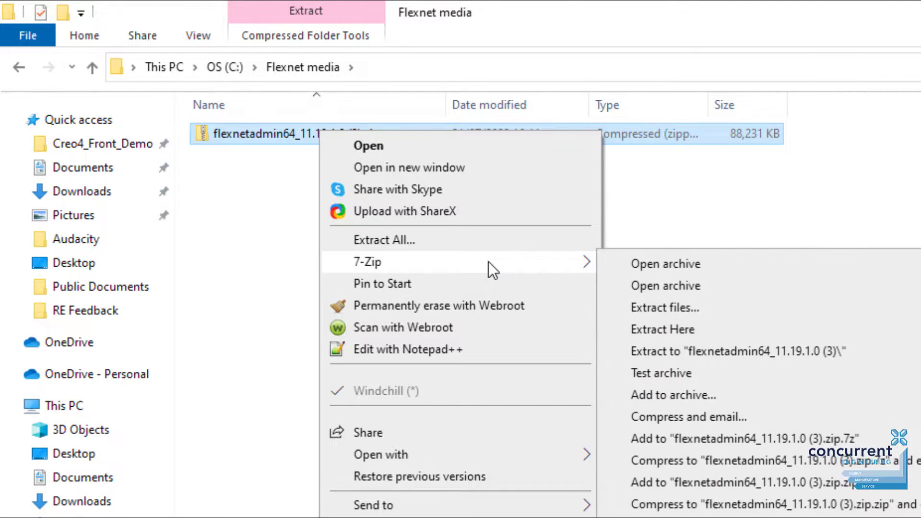
pyautogui.click(695, 346)
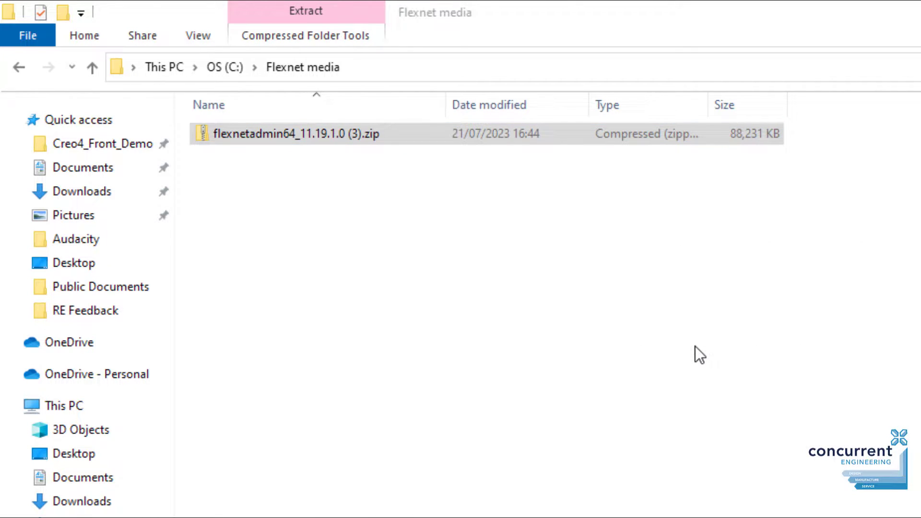
pyautogui.click(603, 329)
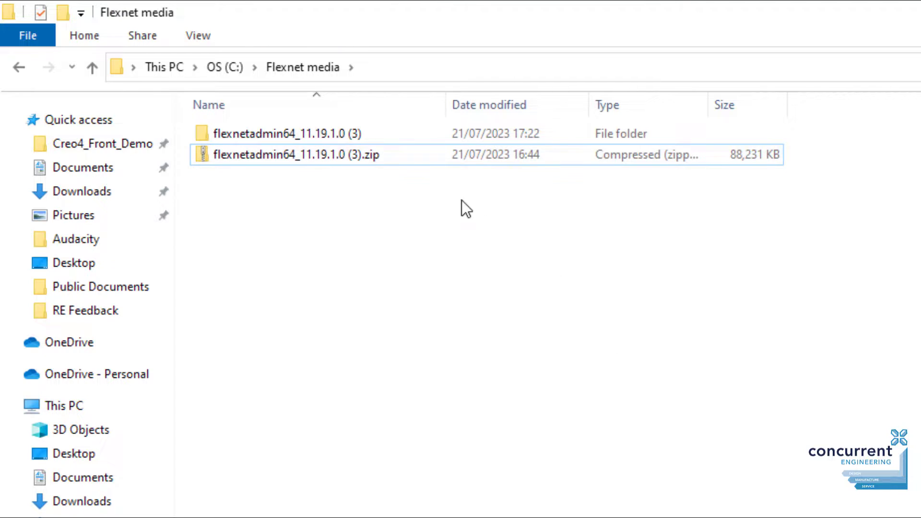
# Step: Run setup.exe from the extracted flexnetadmin64_11.19.1.0 (3) folder as administrator and proceed with the Install License Server task
pyautogui.doubleClick(352, 133)
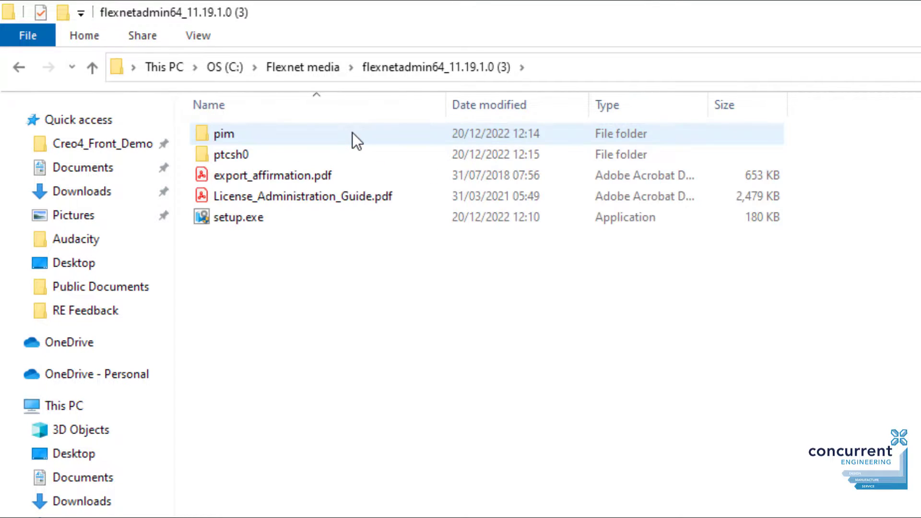
pyautogui.rightClick(257, 219)
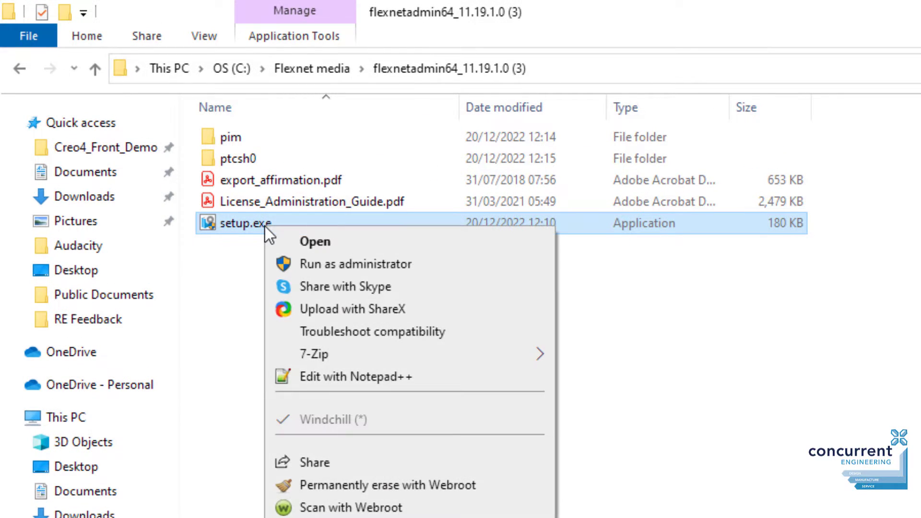
pyautogui.click(318, 264)
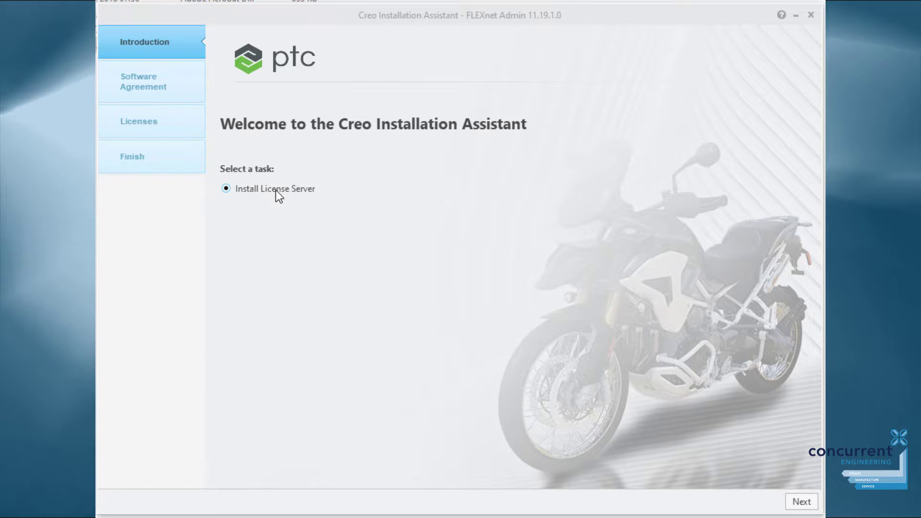
pyautogui.click(802, 501)
pyautogui.click(803, 501)
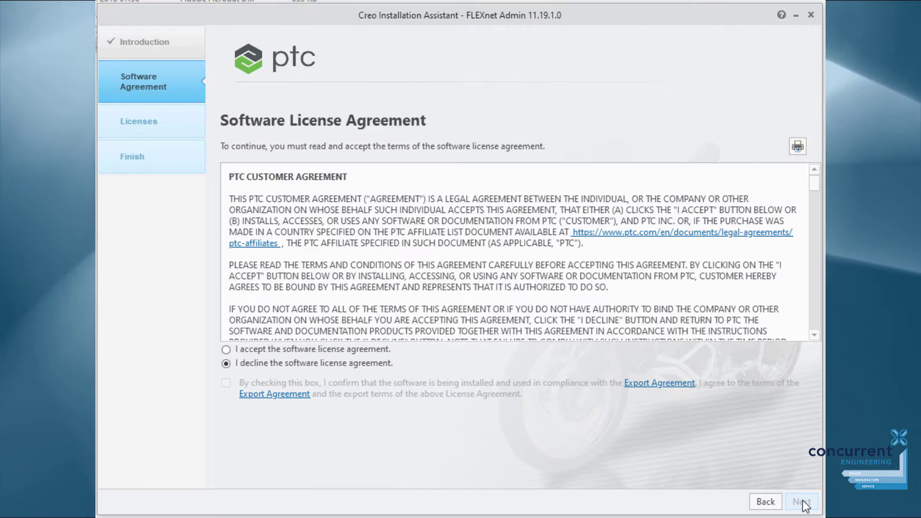
# Step: Accept the FLEXnet Admin software license agreement and the export agreement, and continue to license identification
pyautogui.click(334, 349)
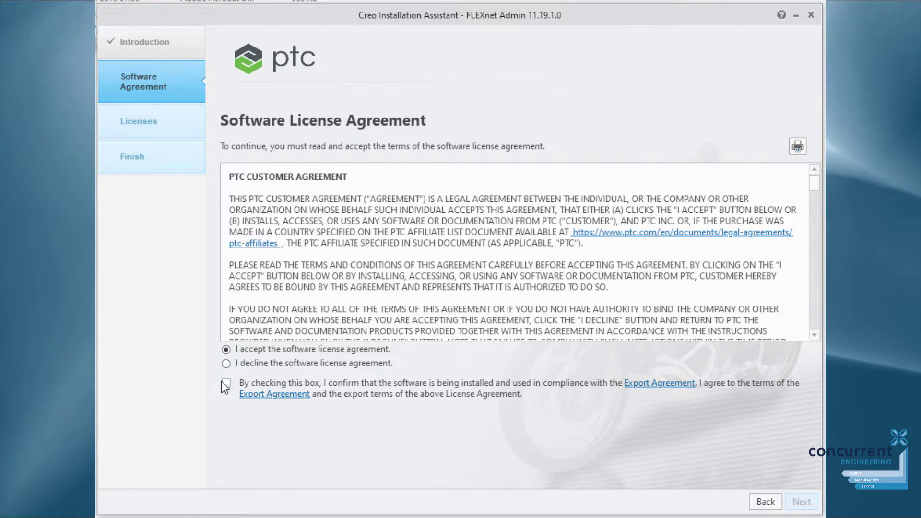
pyautogui.click(225, 382)
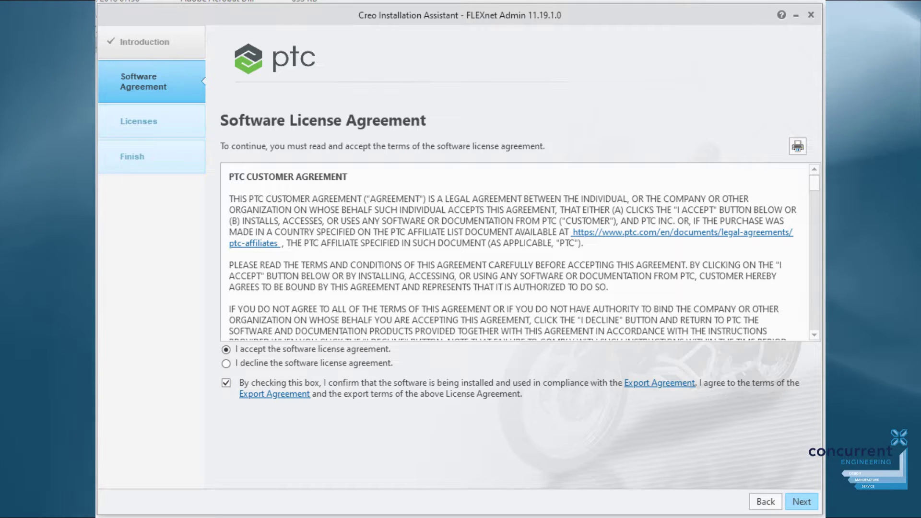
pyautogui.click(802, 501)
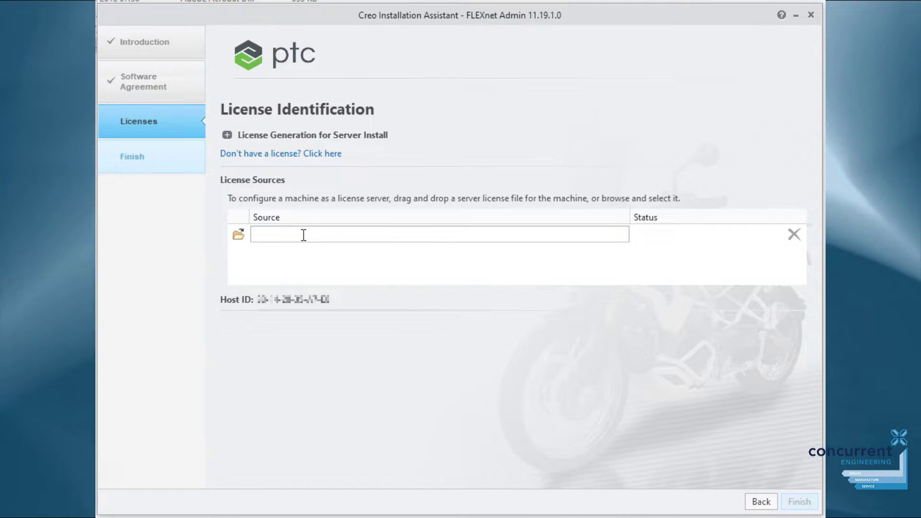
# Step: Add the license text file without the _standard suffix from C:\Creo License\Creo 10 license as the server's license source
pyautogui.click(238, 234)
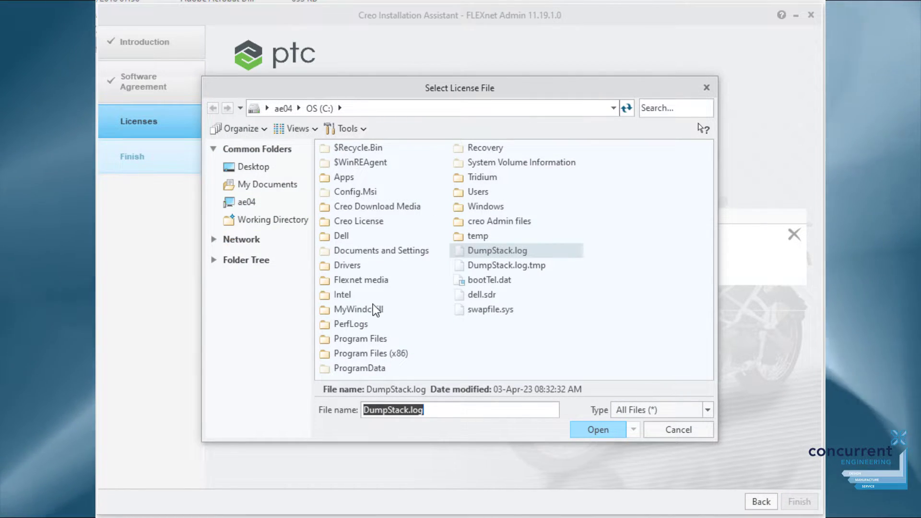
pyautogui.click(359, 222)
pyautogui.doubleClick(359, 221)
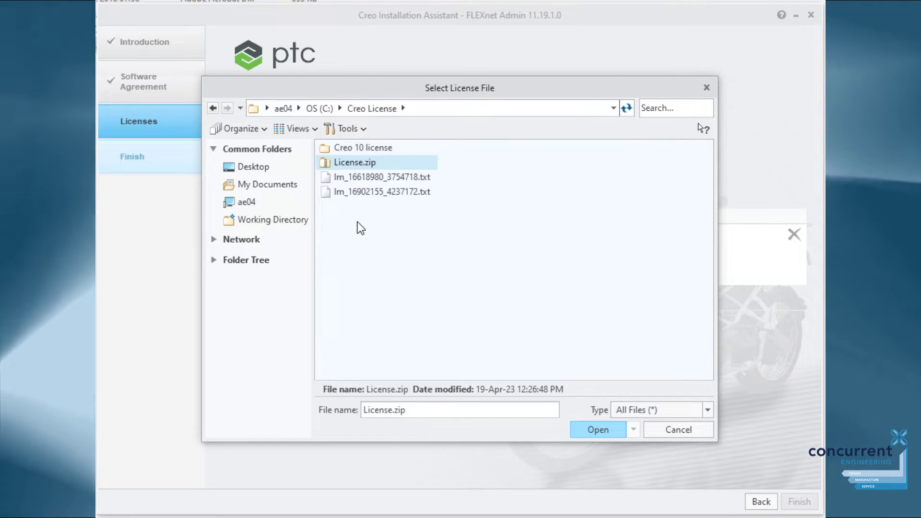
pyautogui.doubleClick(369, 148)
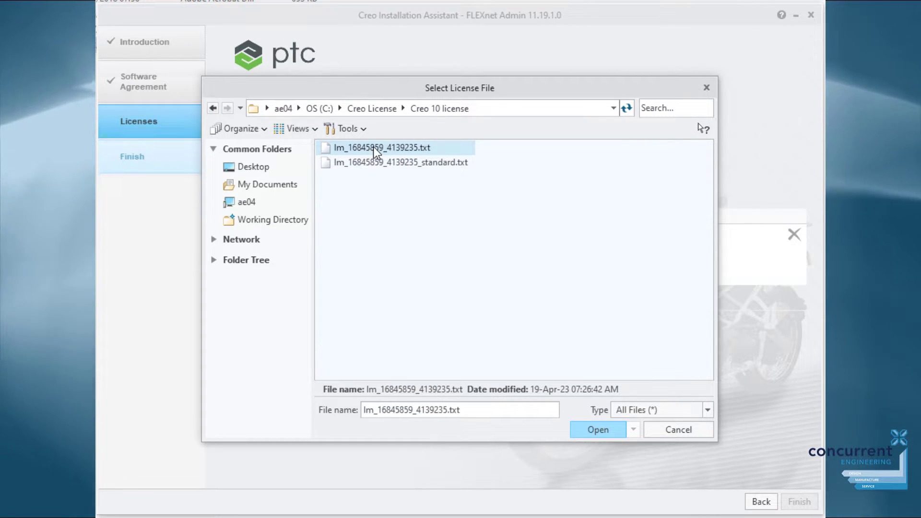
pyautogui.doubleClick(374, 146)
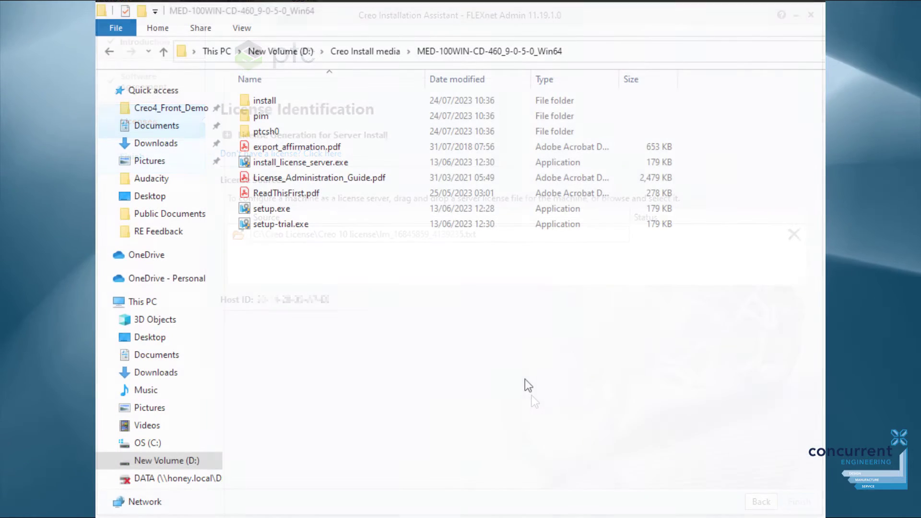
# Step: Run setup.exe from the MED-100WIN-CD-460_9-0-5-0_Win64 folder as administrator
pyautogui.doubleClick(301, 211)
pyautogui.rightClick(300, 211)
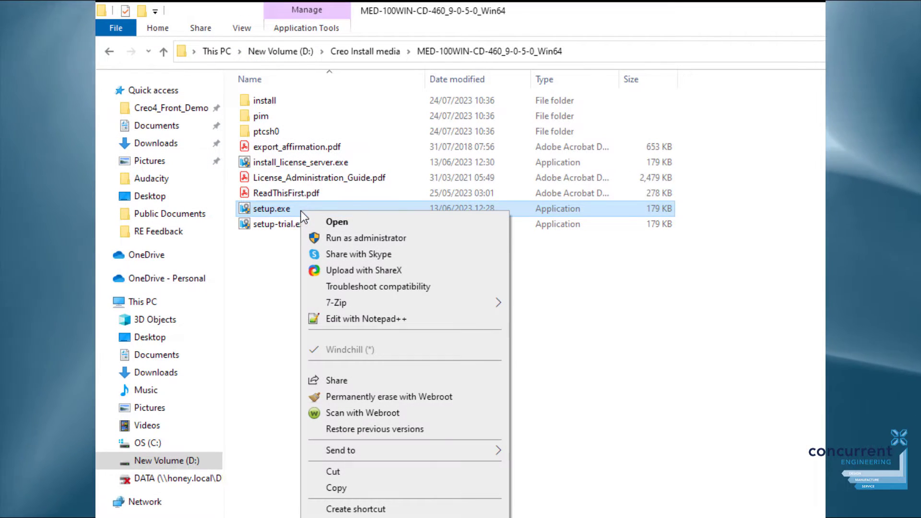
pyautogui.click(327, 236)
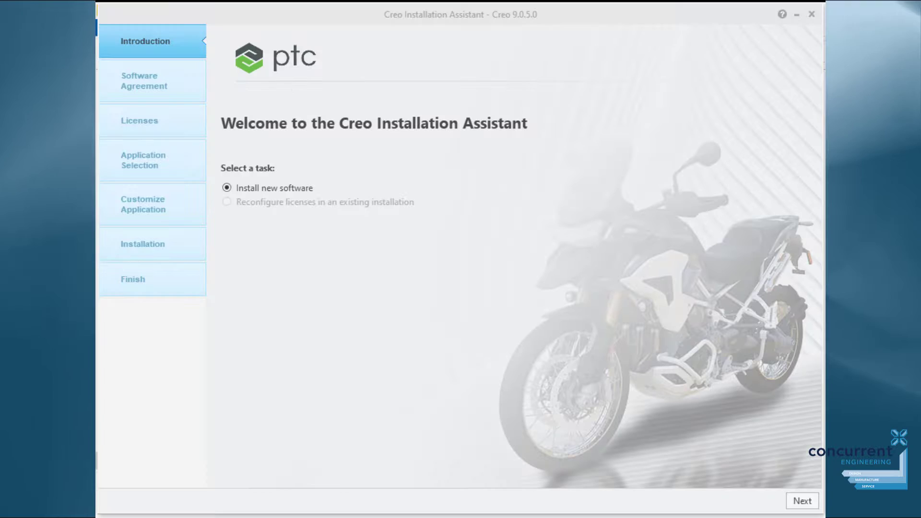
# Step: Proceed with installing new software, accept the software license agreement and the export agreement, and continue to license identification
pyautogui.click(802, 501)
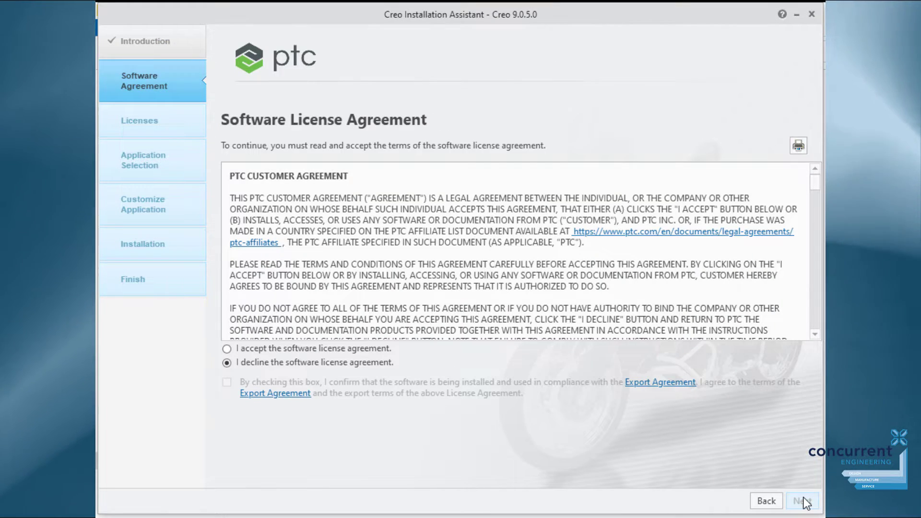
pyautogui.click(333, 349)
pyautogui.click(228, 382)
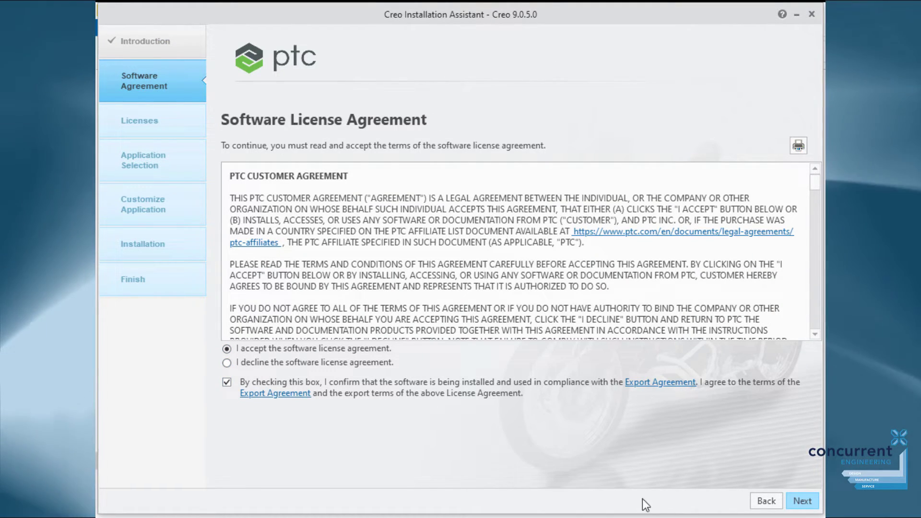
pyautogui.click(802, 501)
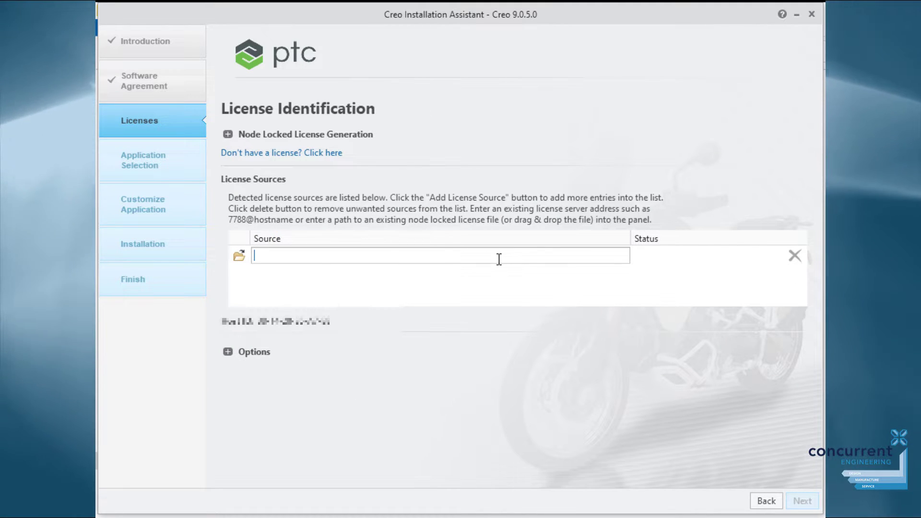
# Step: Add the license server 7788@localhost as the license source and continue to the application selection
pyautogui.write('7788')
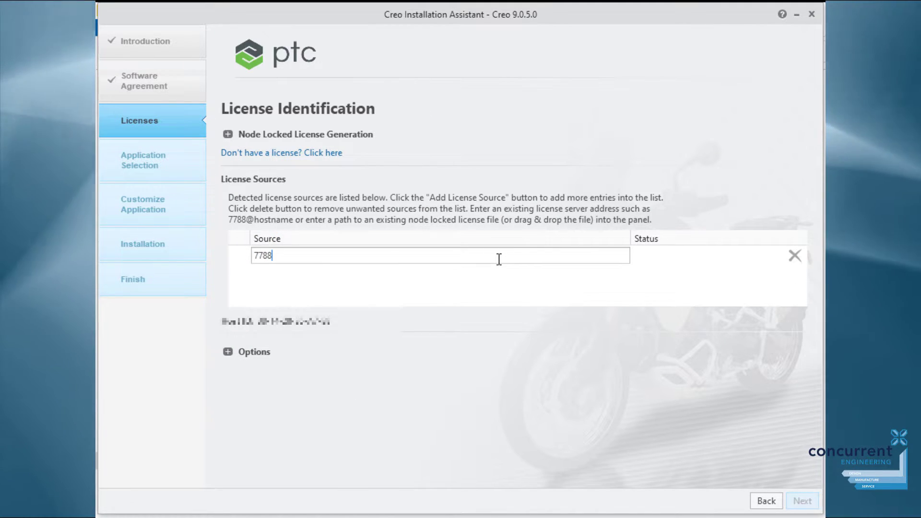
pyautogui.write('@')
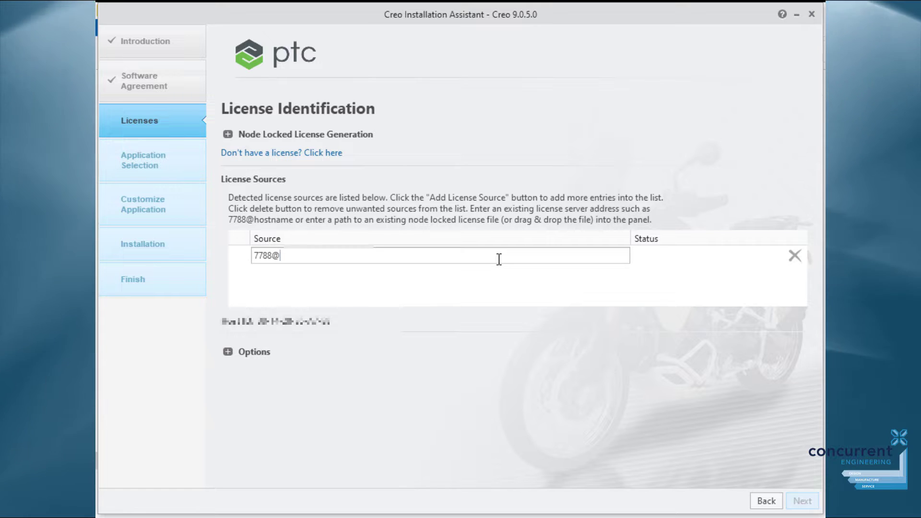
pyautogui.write('localhos')
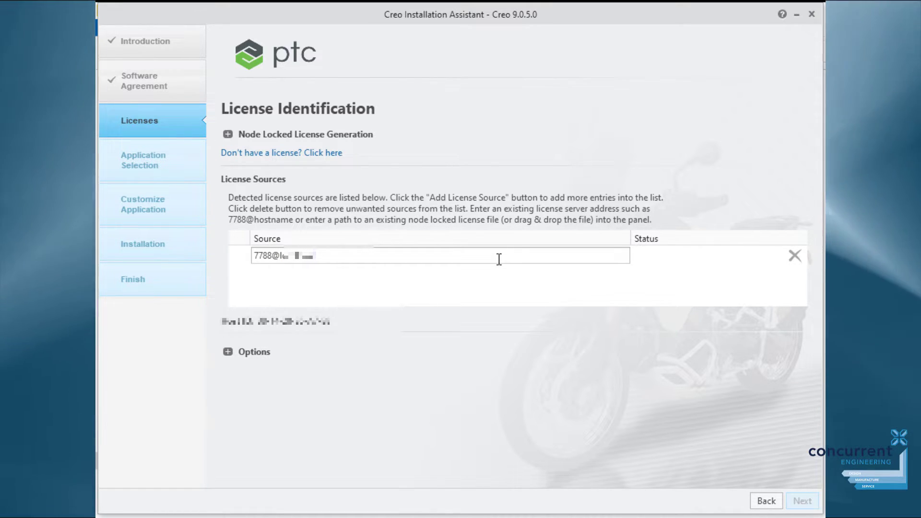
pyautogui.press('Return')
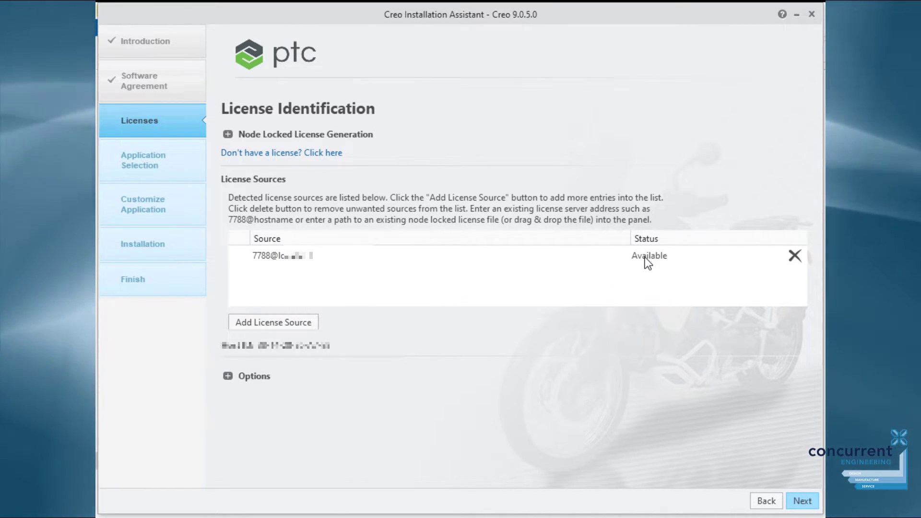
pyautogui.click(808, 503)
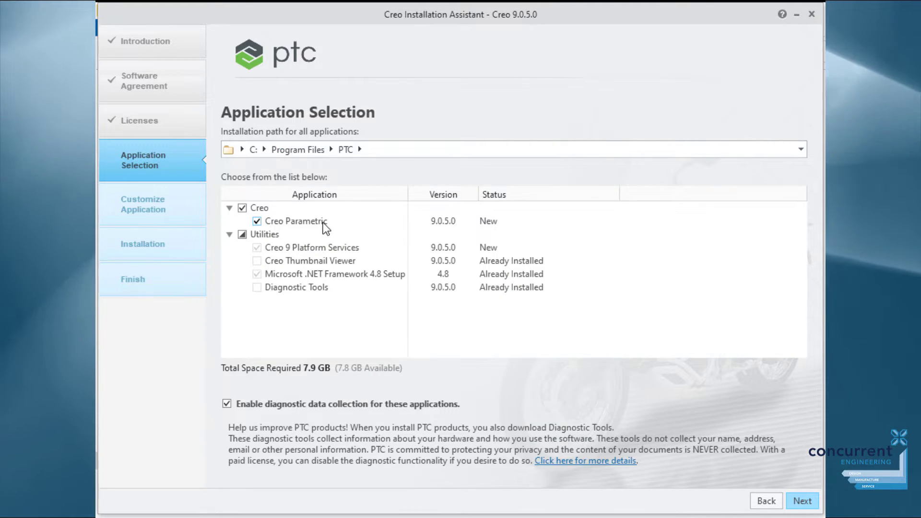
# Step: Keep Creo Parametric selected for installation and include the Creo Ansys Simulation and Creo Simulate extensions in its customization
pyautogui.click(812, 502)
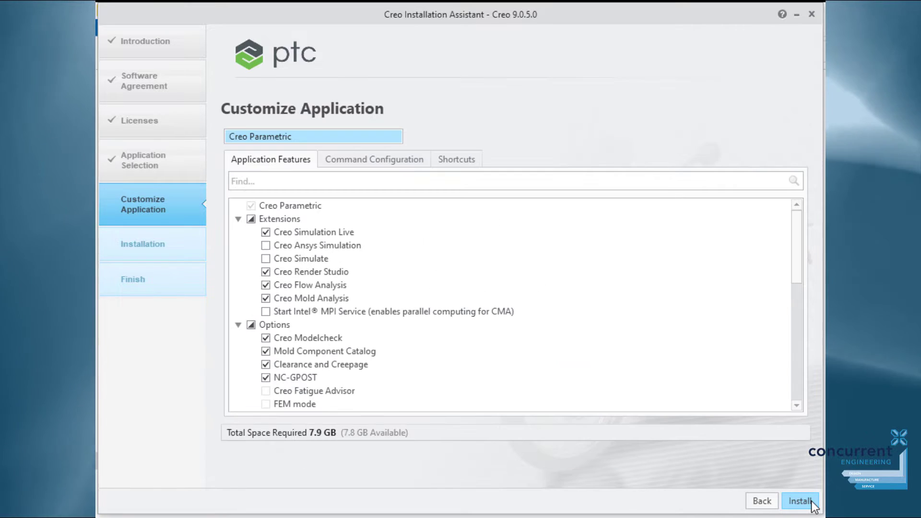
pyautogui.click(311, 246)
pyautogui.click(300, 258)
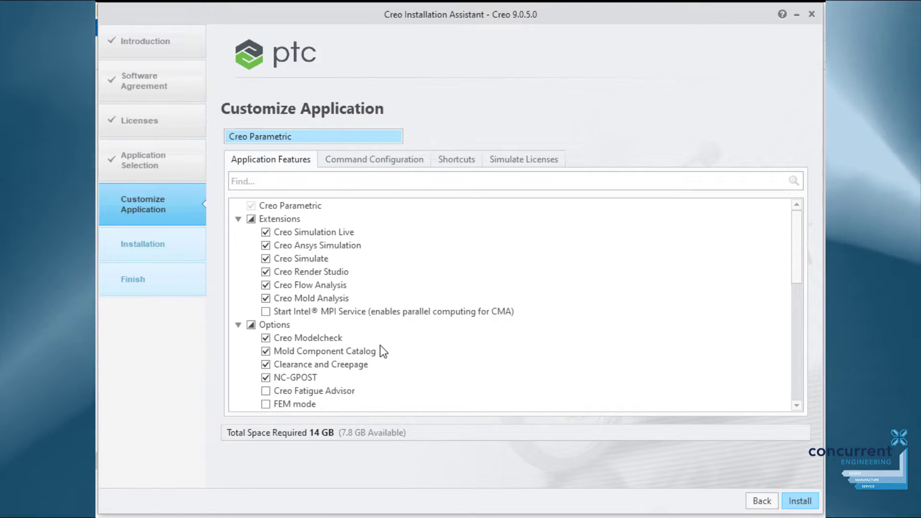
pyautogui.scroll(-6, 380, 344)
pyautogui.scroll(6, 380, 345)
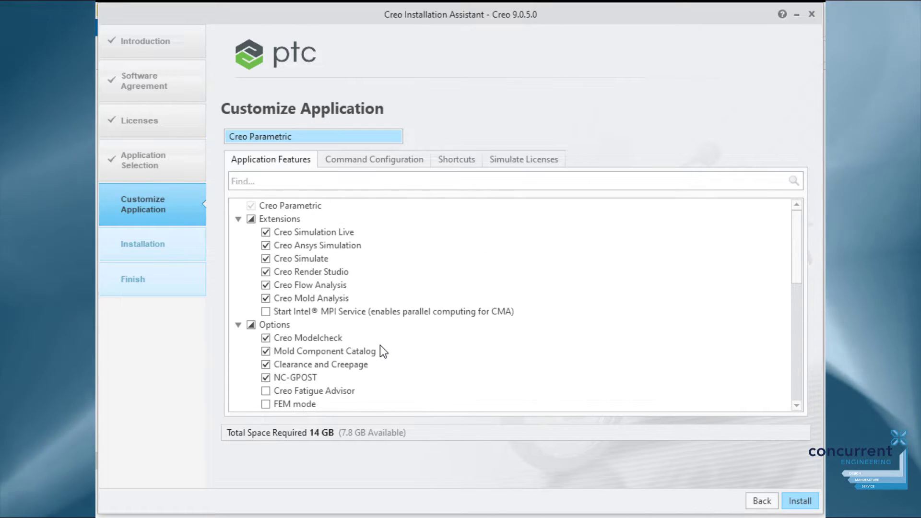
# Step: Add the Behavioral Modeling Extension, Layout Authoring and Update Control startup extensions to the parametric command configuration
pyautogui.click(379, 162)
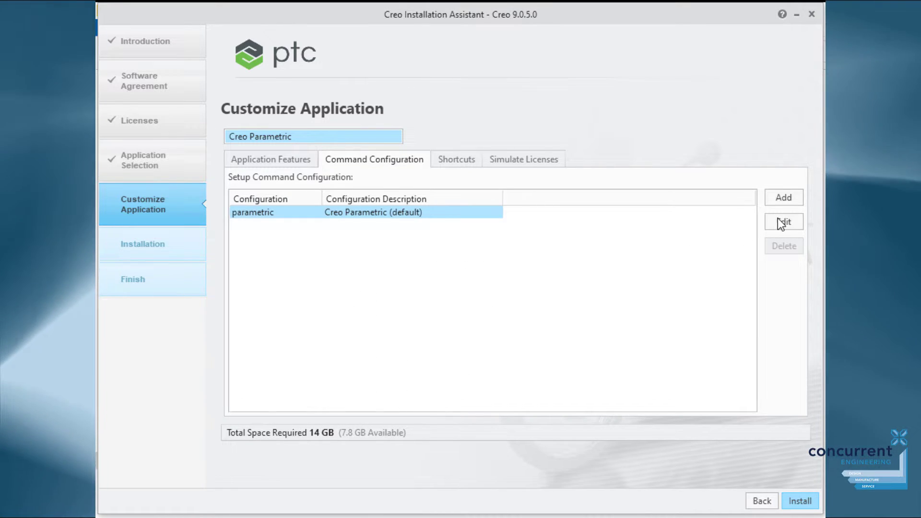
pyautogui.click(782, 222)
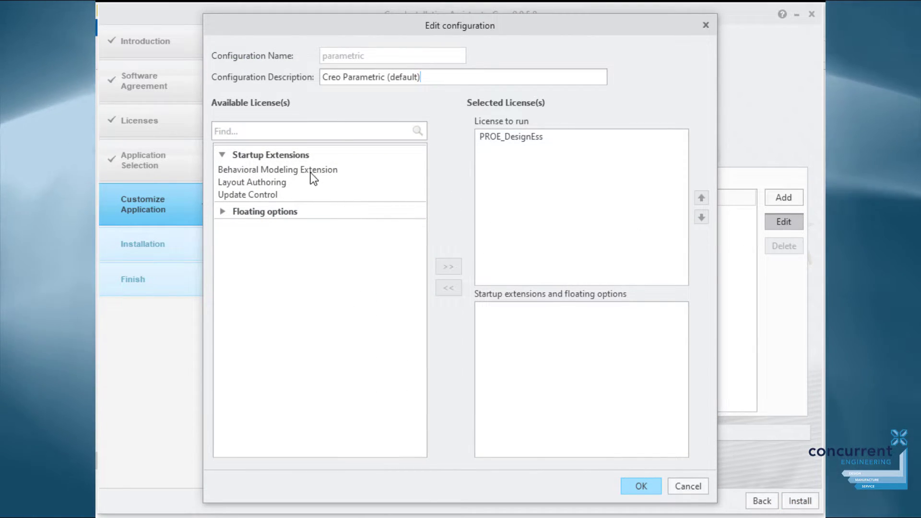
pyautogui.click(311, 173)
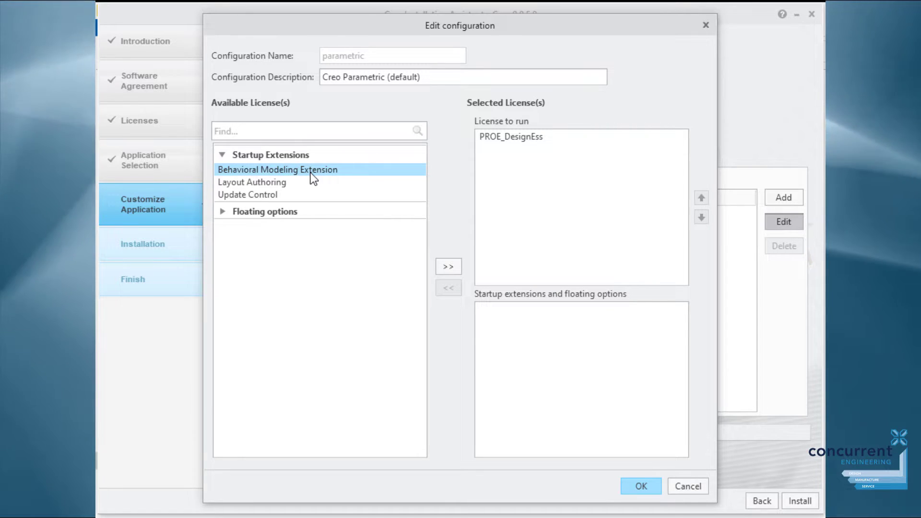
pyautogui.hotkey('ctrl', 'a')
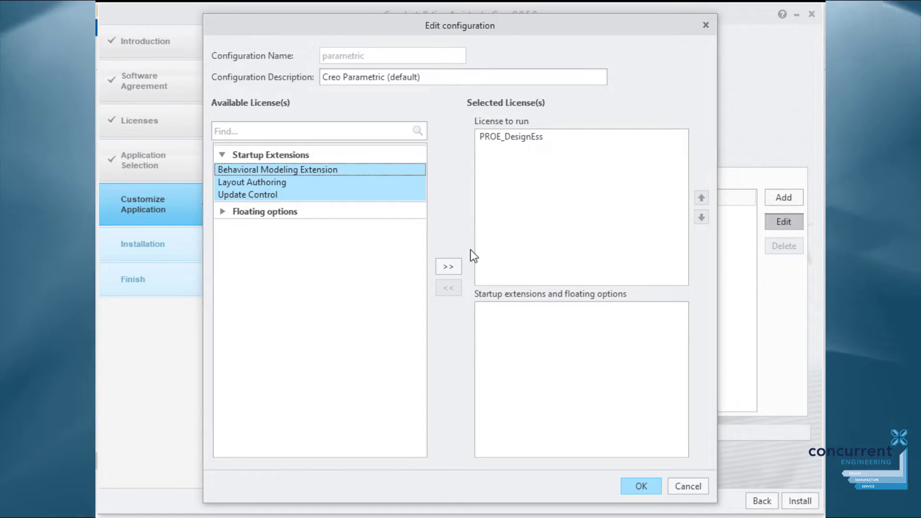
pyautogui.click(448, 266)
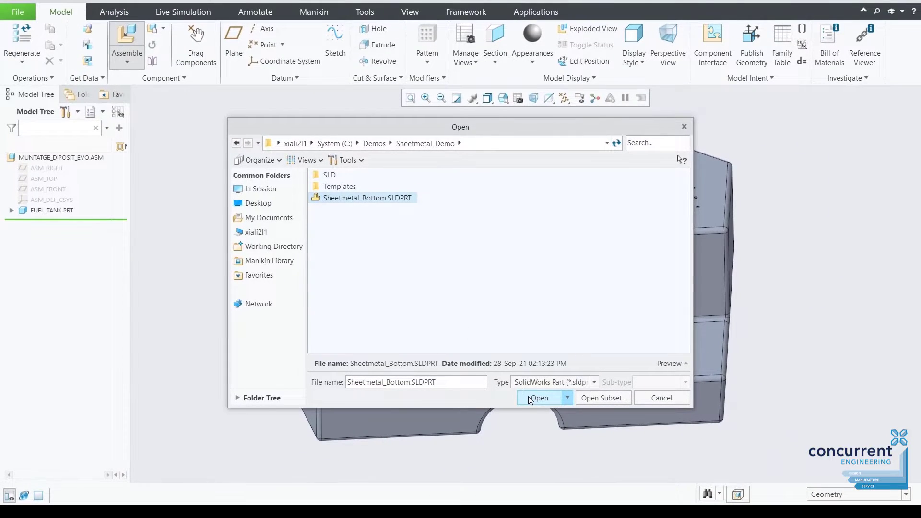
# Step: Switch to Creo Parametric and insert the SolidWorks part Sheetmetal_Bottom.SLDPRT into the fuel tank assembly for placement
pyautogui.click(532, 398)
pyautogui.rightClick(528, 396)
pyautogui.click(576, 444)
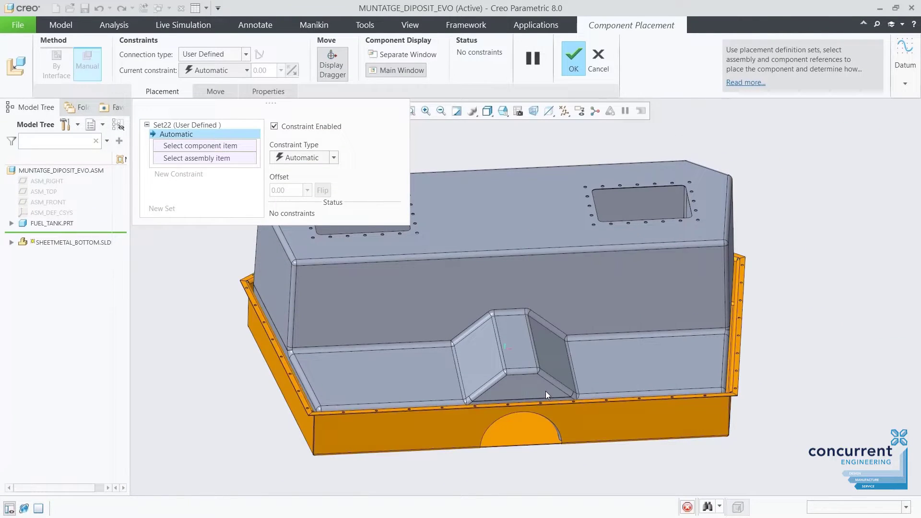
# Step: Display the datum planes and choose the sheet metal part's RIGHT and TOP planes as the punch form's offset references
pyautogui.click(553, 176)
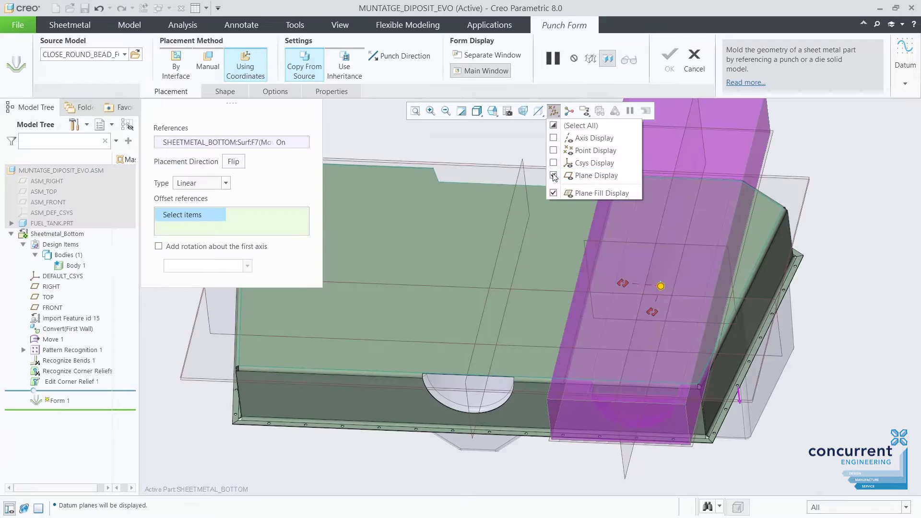
pyautogui.click(527, 145)
pyautogui.click(524, 180)
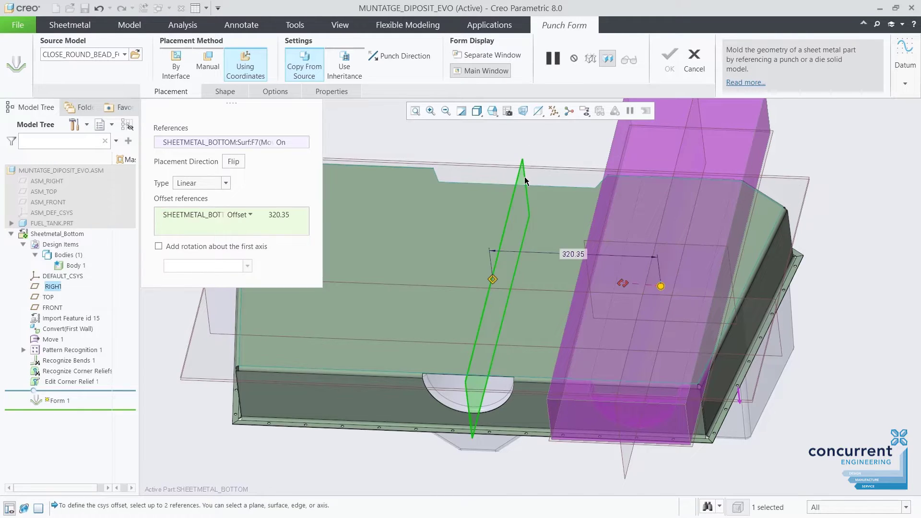
pyautogui.keyDown('ctrl'); pyautogui.click(217, 333); pyautogui.keyUp('ctrl')
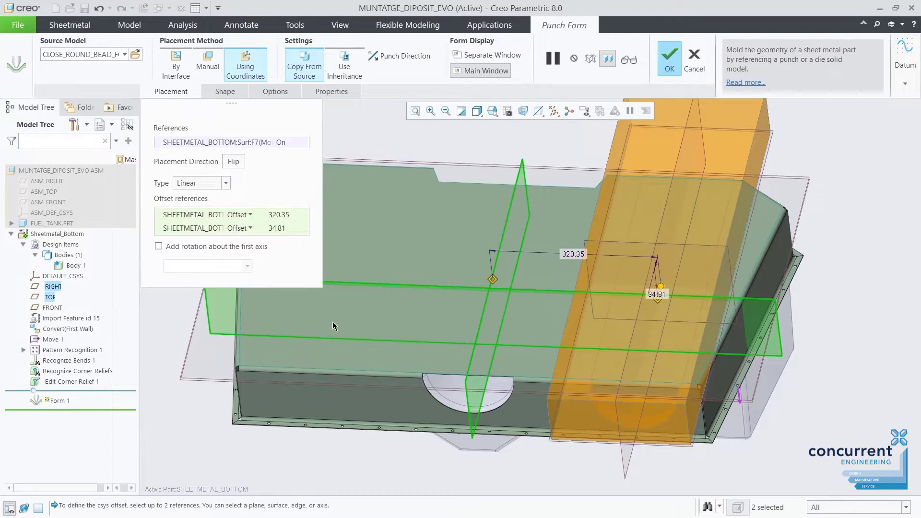
# Step: Set the punch form's offsets from the RIGHT and TOP planes to 0 and complete the form
pyautogui.write('0')
pyautogui.press('Return')
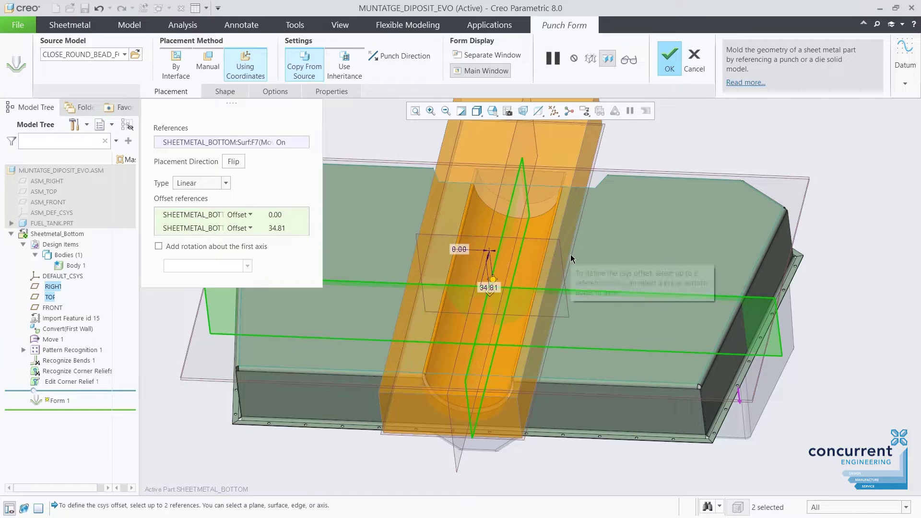
pyautogui.doubleClick(493, 287)
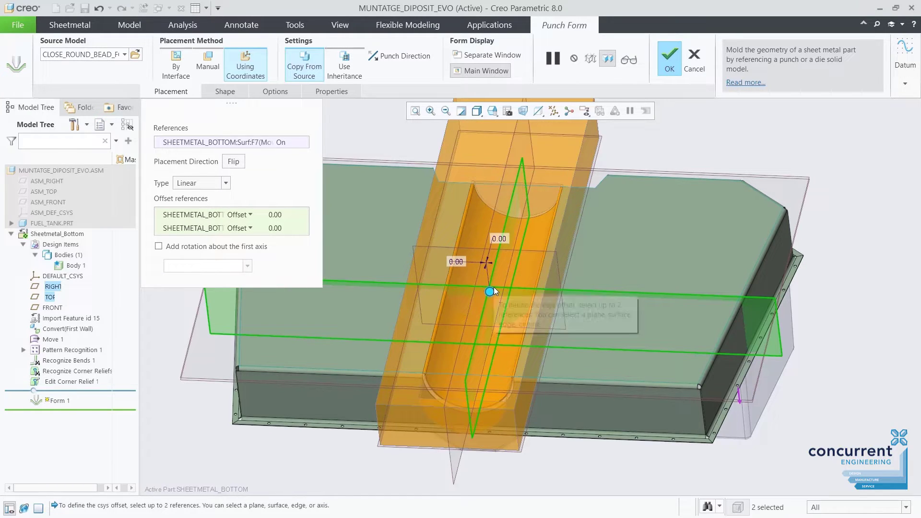
pyautogui.click(669, 61)
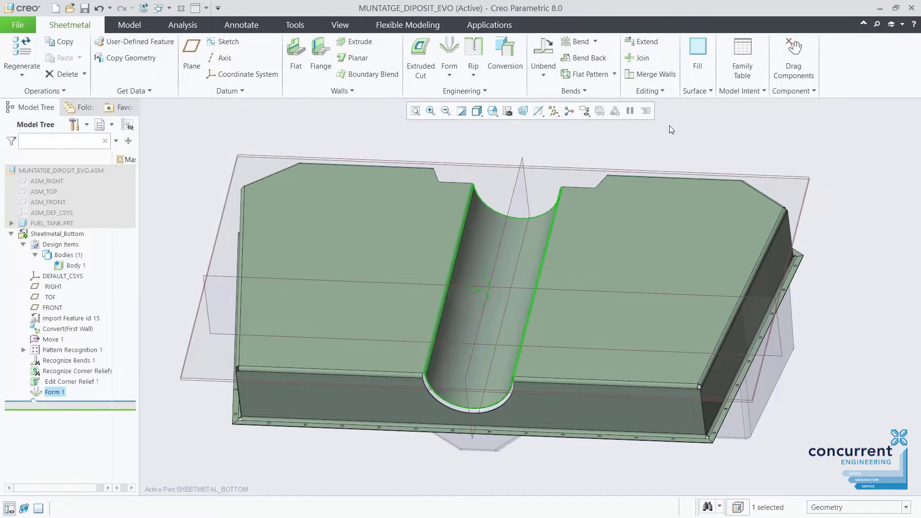
# Step: Turn off the datum plane display and view the formed sheet metal part
pyautogui.click(555, 114)
pyautogui.click(583, 175)
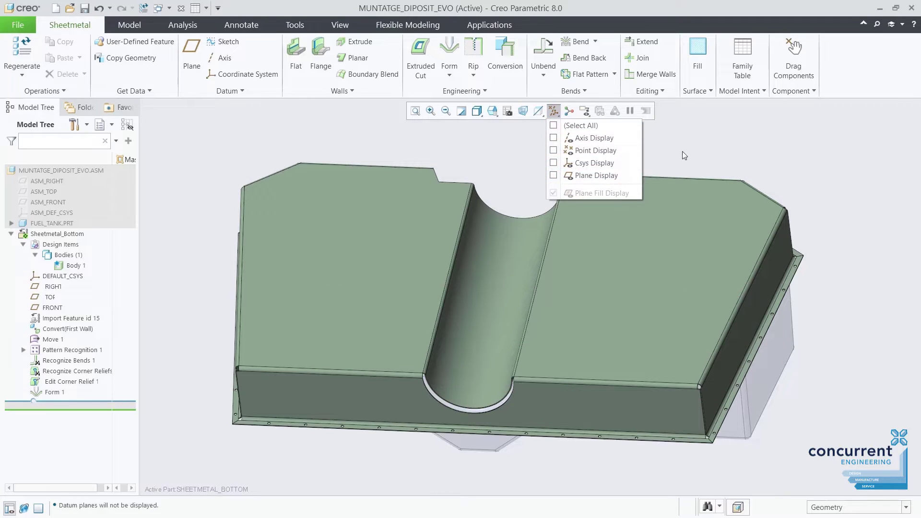
pyautogui.moveTo(499, 286)
pyautogui.mouseDown(button='middle')
pyautogui.moveTo(497, 262)
pyautogui.moveTo(487, 296)
pyautogui.mouseUp(button='middle')
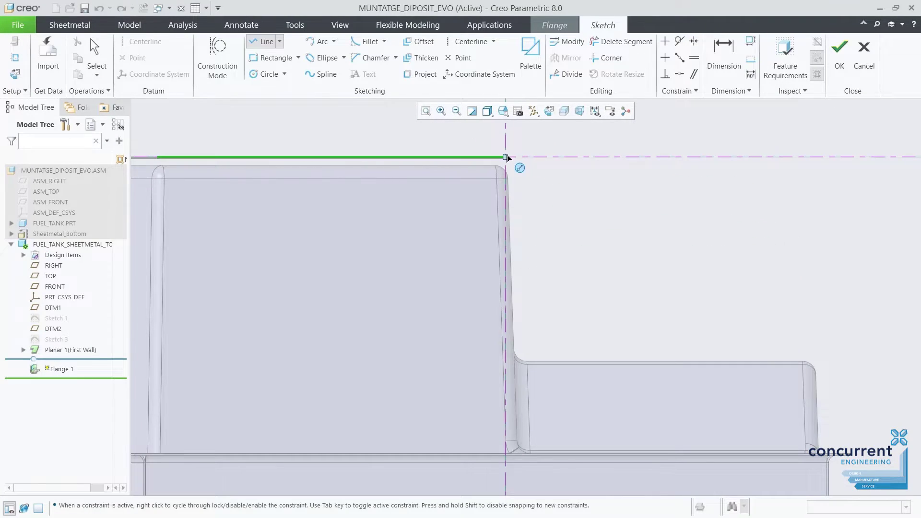
# Step: Sketch the flange profile from the wall's end as a slanted line and a short horizontal line, about 190 high and 81 wide overall
pyautogui.click(506, 158)
pyautogui.click(536, 408)
pyautogui.click(612, 407)
pyautogui.middleClick(612, 407)
pyautogui.middleClick(612, 407)
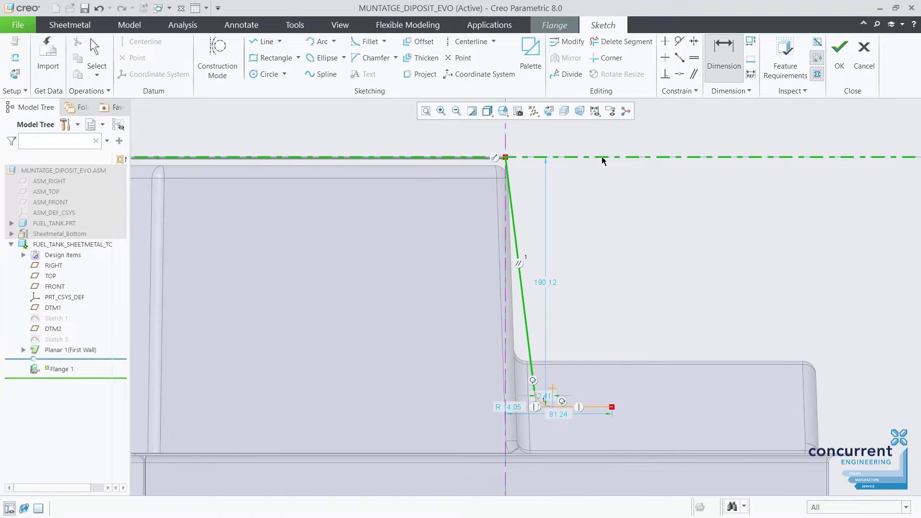
# Step: Dimension the angle between the slanted flange line and the horizontal reference as 88 degrees and accept the sketch
pyautogui.click(602, 158)
pyautogui.middleClick(576, 205)
pyautogui.write('88')
pyautogui.press('Return')
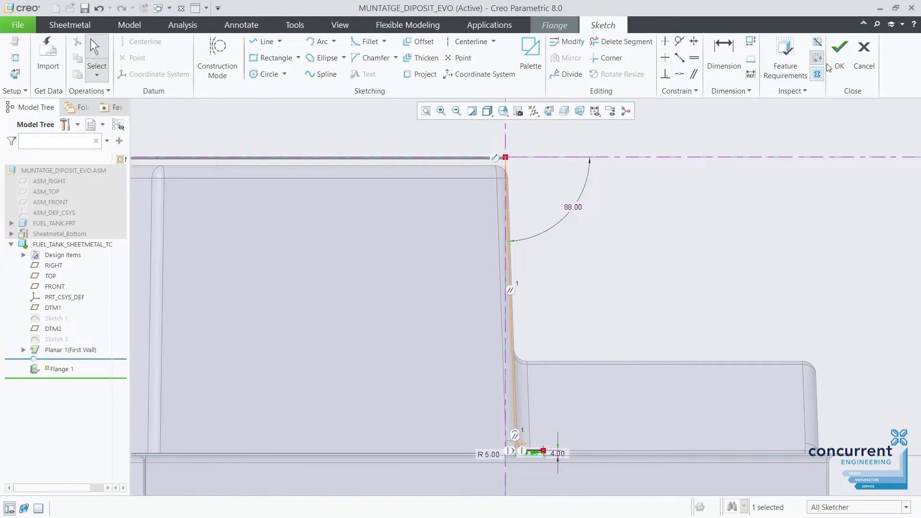
pyautogui.click(836, 57)
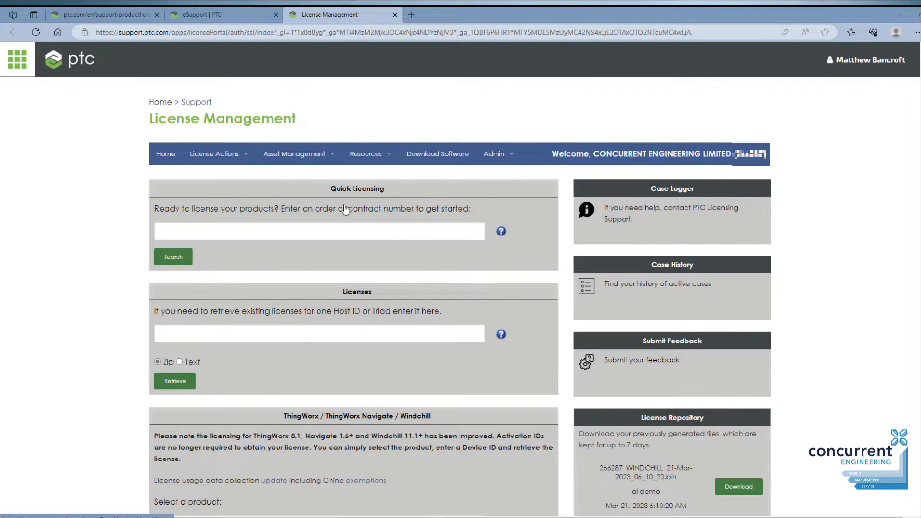
# Step: In PTC License Management in the browser, run an unfiltered Advanced Search, and search again by the machine's host ID for its installed licenses
pyautogui.click(241, 153)
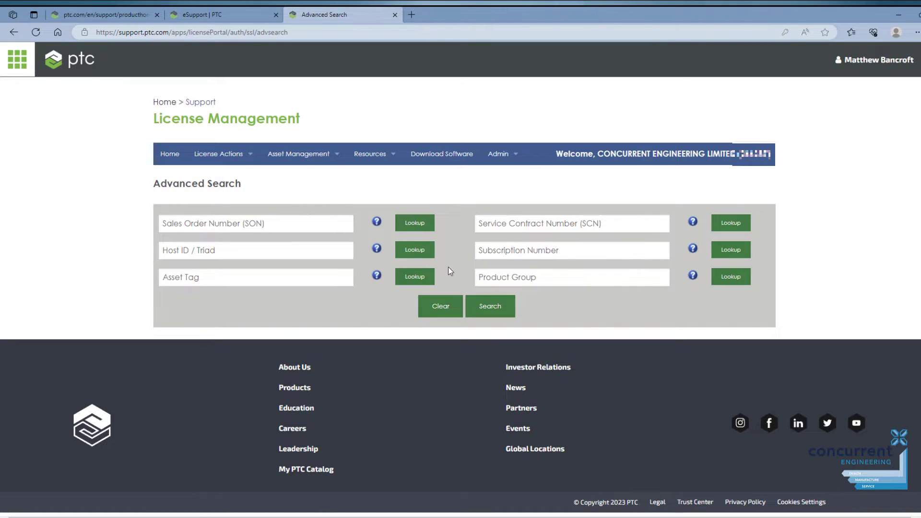
pyautogui.click(490, 307)
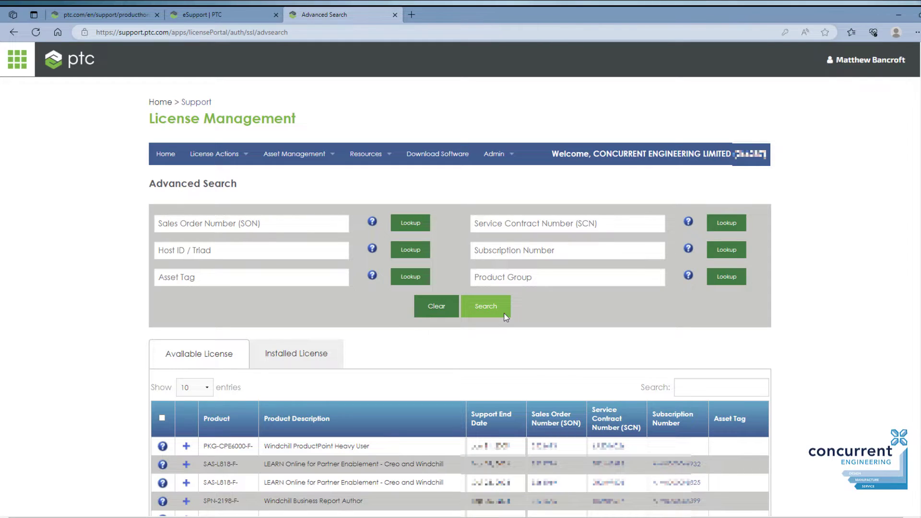
pyautogui.rightClick(241, 243)
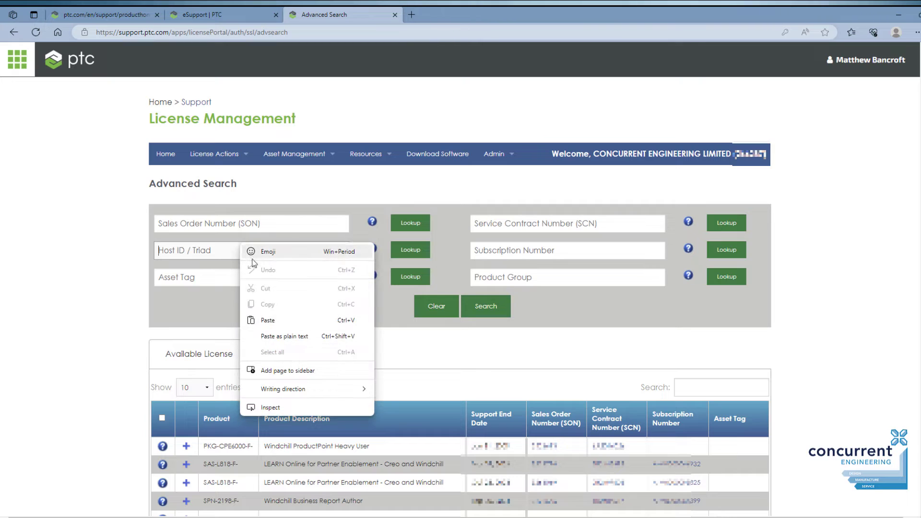
pyautogui.click(268, 320)
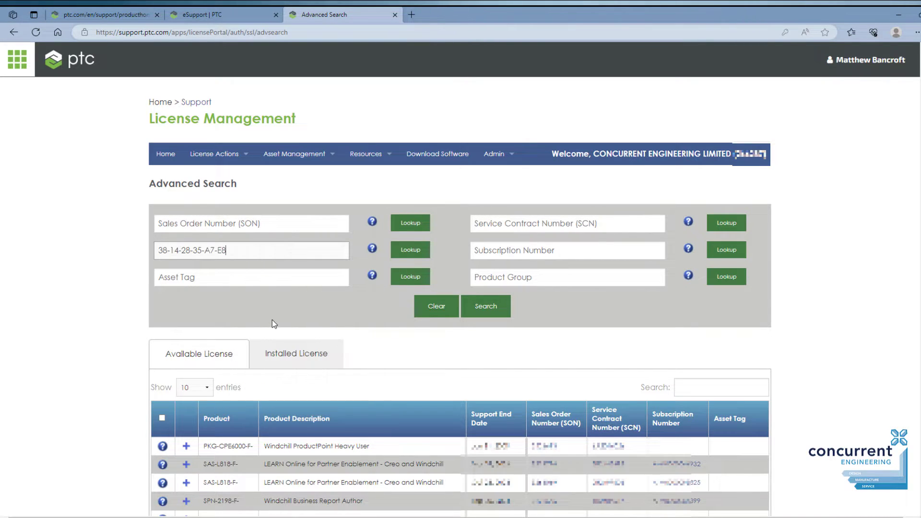
pyautogui.click(241, 267)
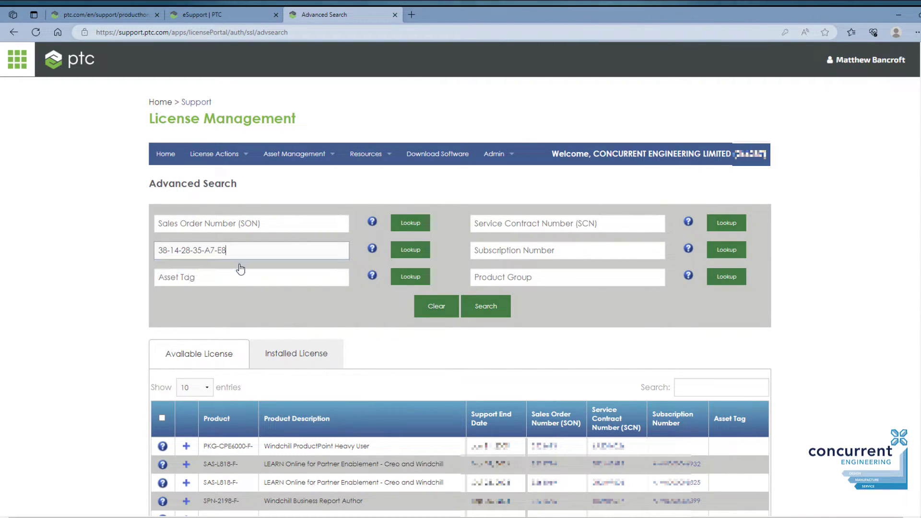
pyautogui.click(487, 307)
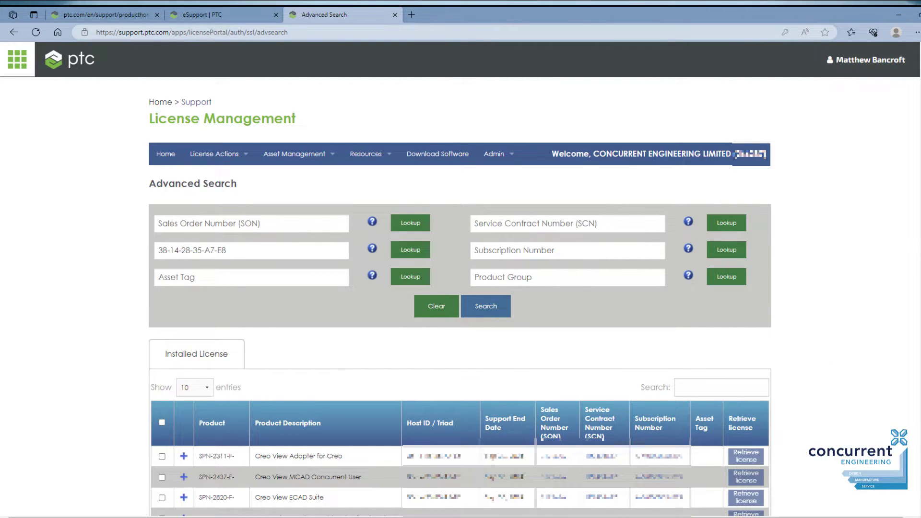
pyautogui.scroll(-3, 460, 278)
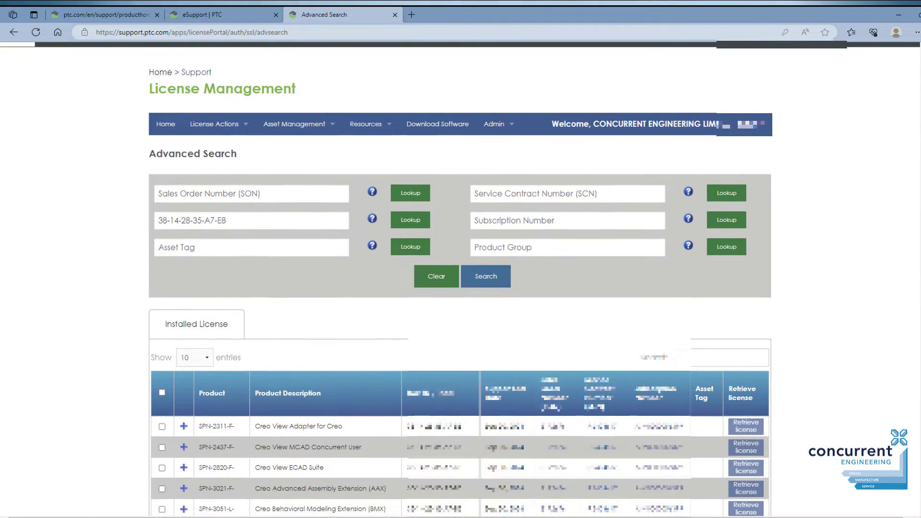
# Step: Select all the installed licenses listed on the first page of the search results
pyautogui.scroll(3, 912, 217)
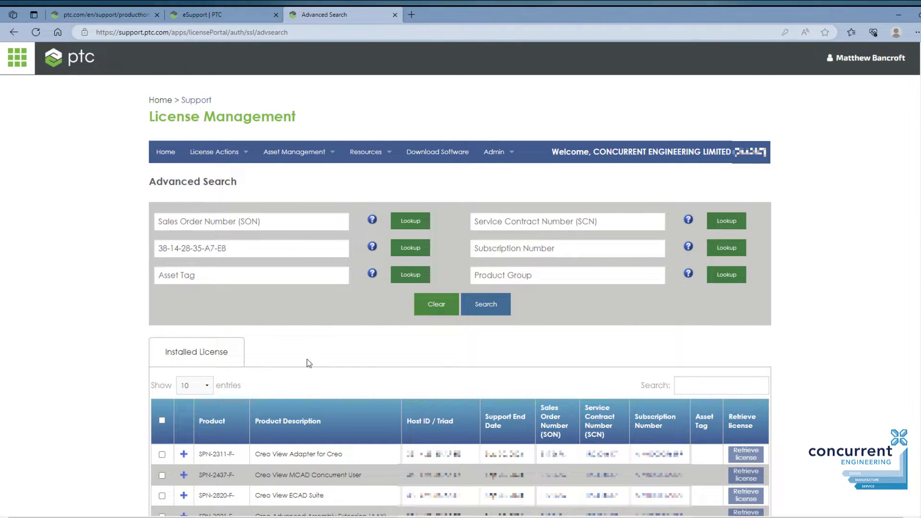
pyautogui.click(163, 421)
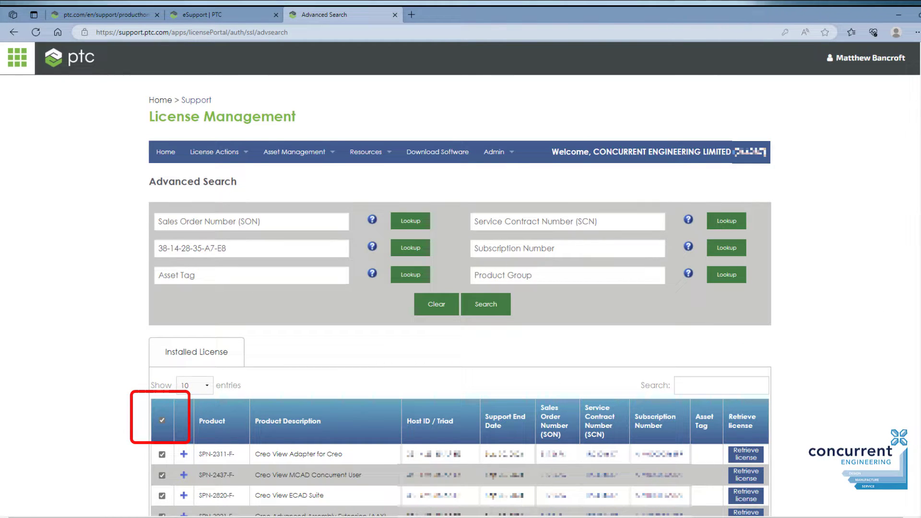
pyautogui.scroll(-1, 461, 288)
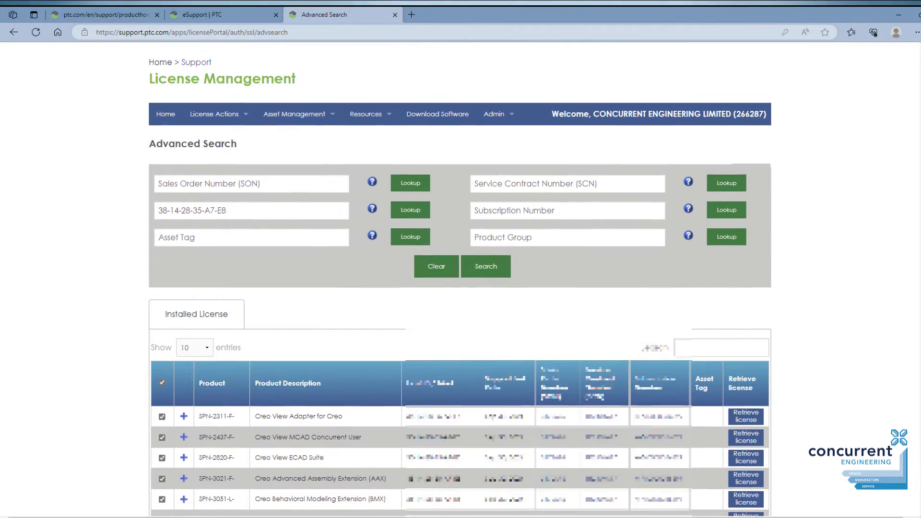
pyautogui.scroll(-4, 918, 326)
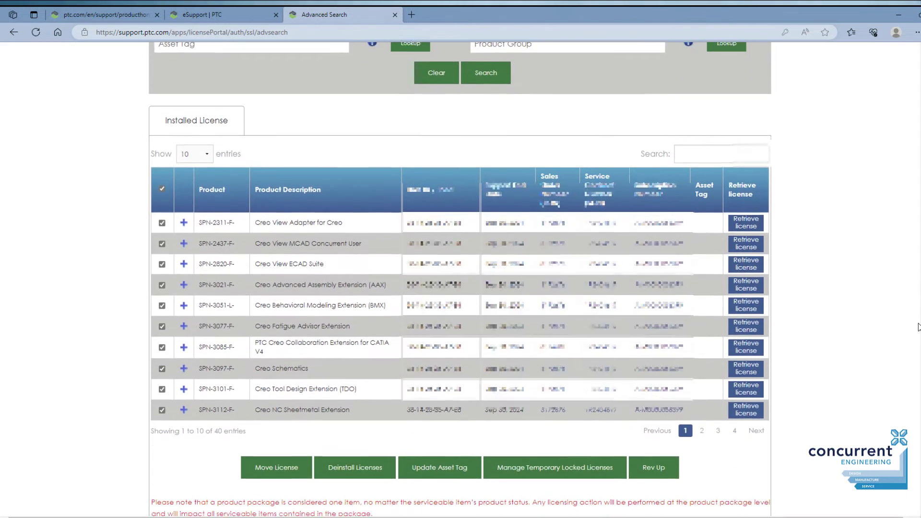
pyautogui.scroll(-1, 918, 331)
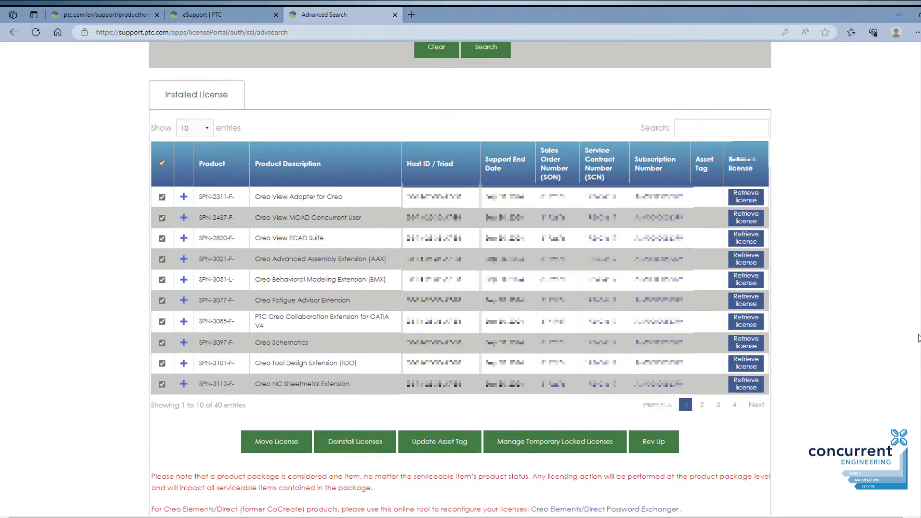
# Step: Start moving the selected licenses and set the quantity to 1 for each listed product
pyautogui.click(267, 444)
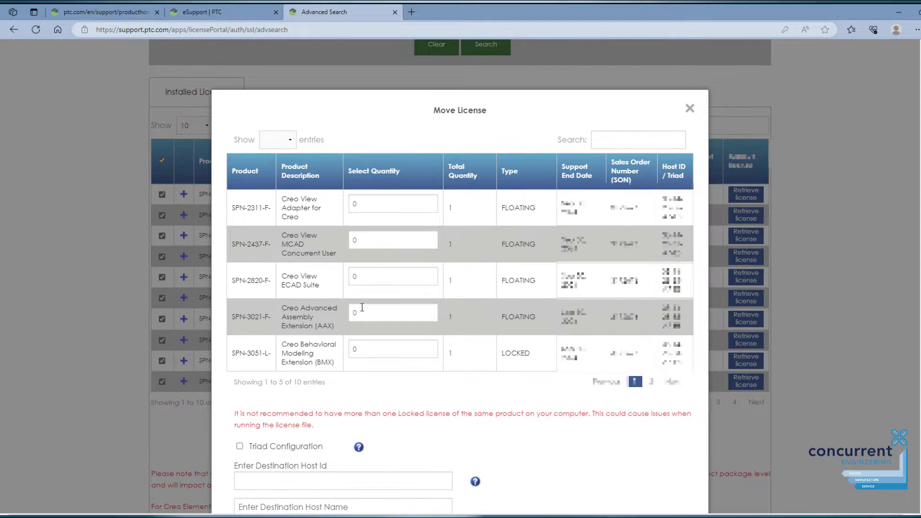
pyautogui.write('1')
pyautogui.click(360, 244)
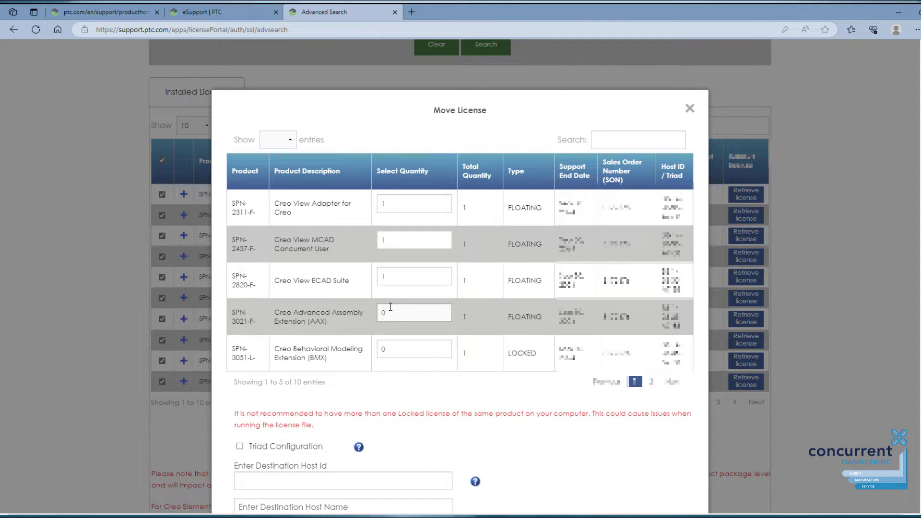
# Step: Enter destination host ID 12-AC-34-DE-25-FG and host name NEW__MACHINE01, keep the Zip format and submit the license move
pyautogui.scroll(-5, 522, 406)
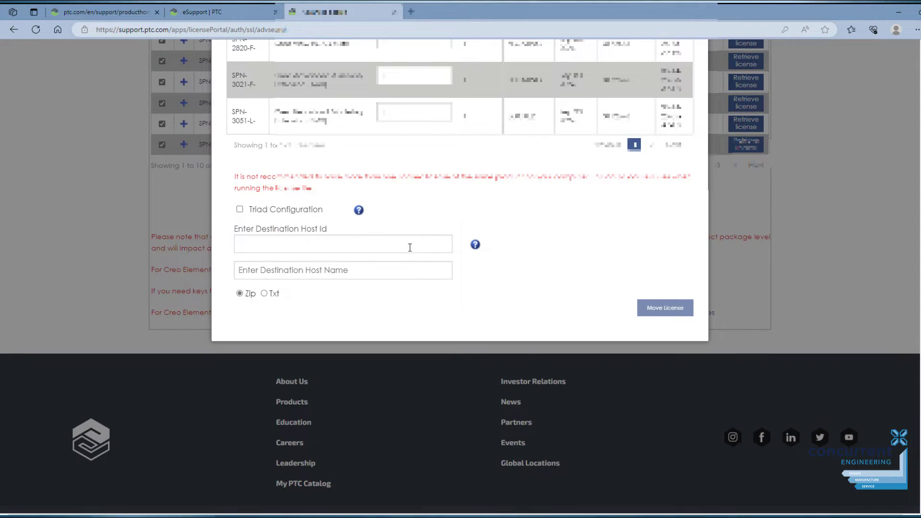
pyautogui.click(410, 245)
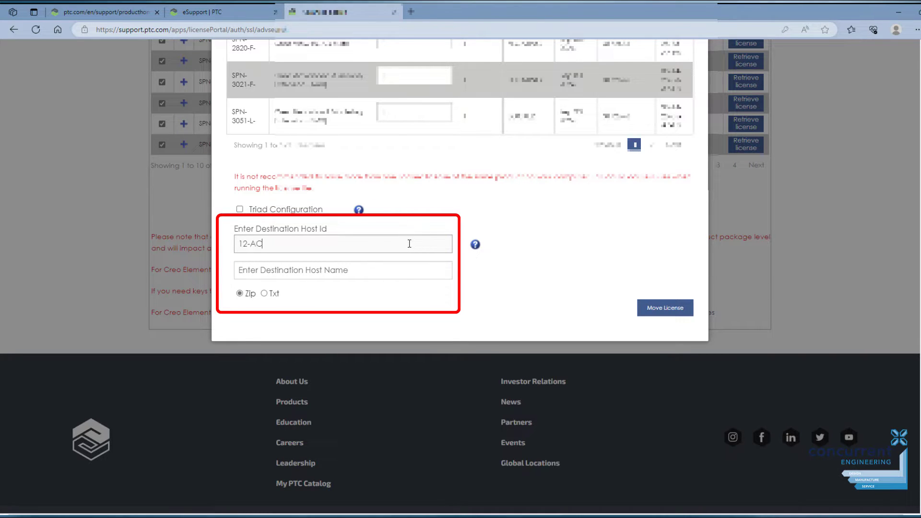
pyautogui.write('12-AC-34-DE-25-')
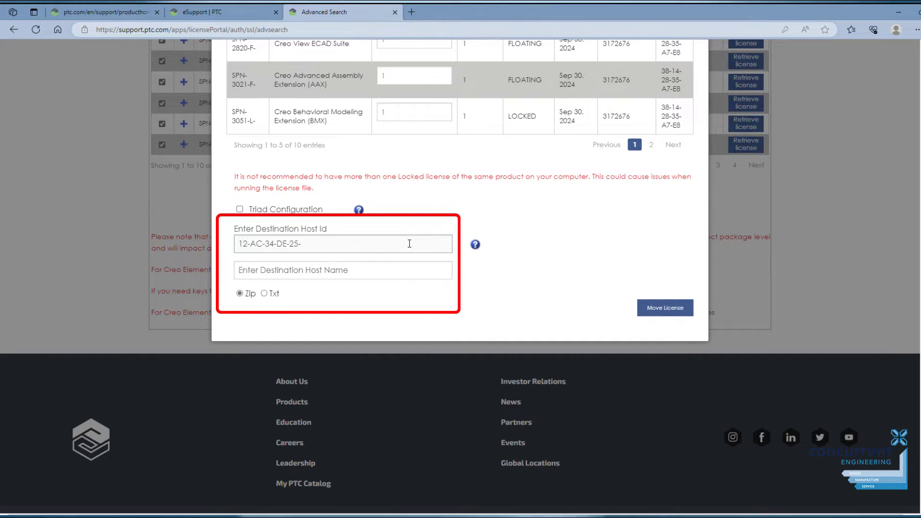
pyautogui.write('FG')
pyautogui.click(384, 275)
pyautogui.write('NEW')
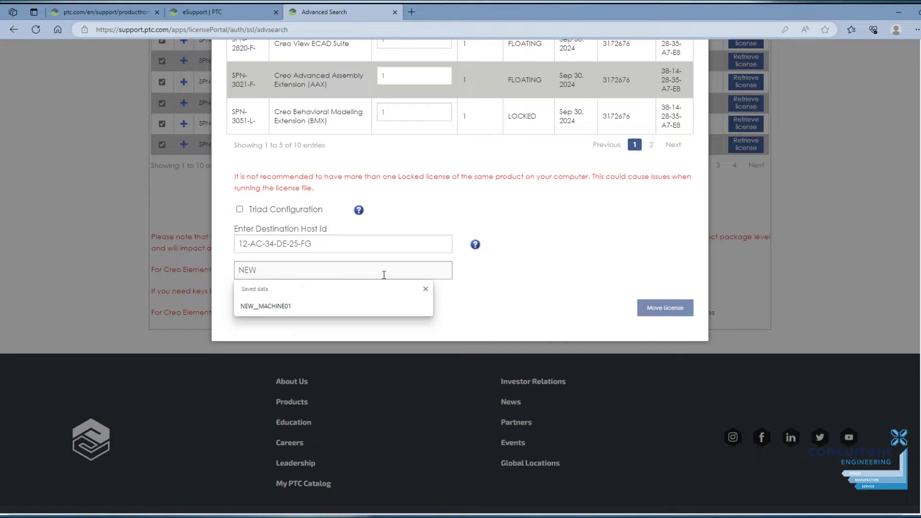
pyautogui.press('Down')
pyautogui.click(310, 305)
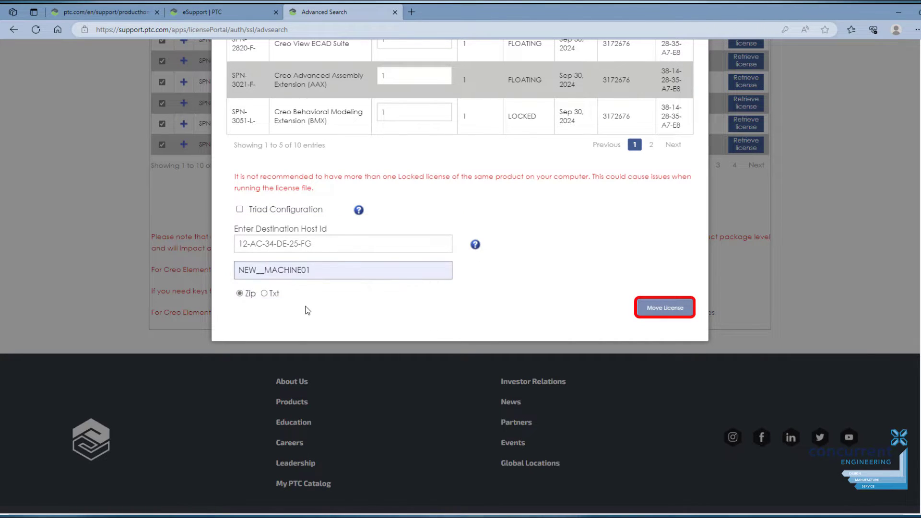
pyautogui.click(670, 310)
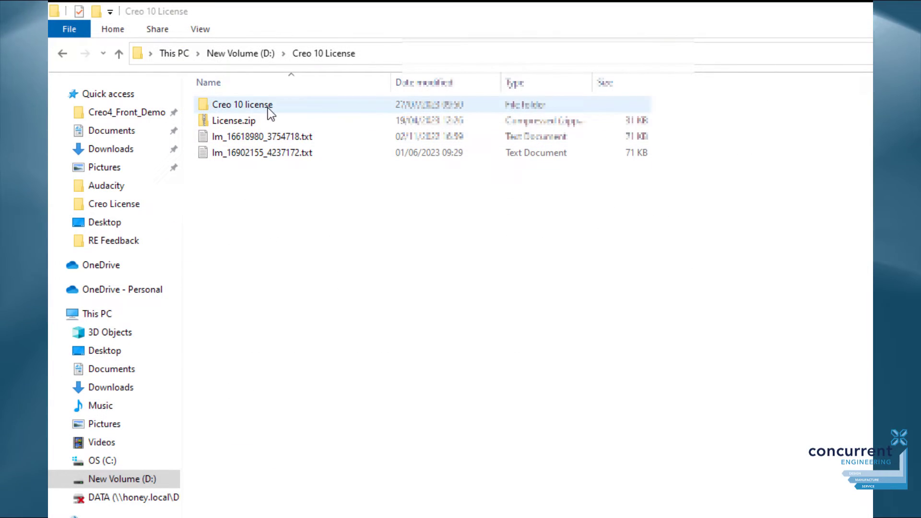
# Step: In File Explorer, delete the license subfolder, License.zip and both license text files from D:\Creo 10 License
pyautogui.click(268, 107)
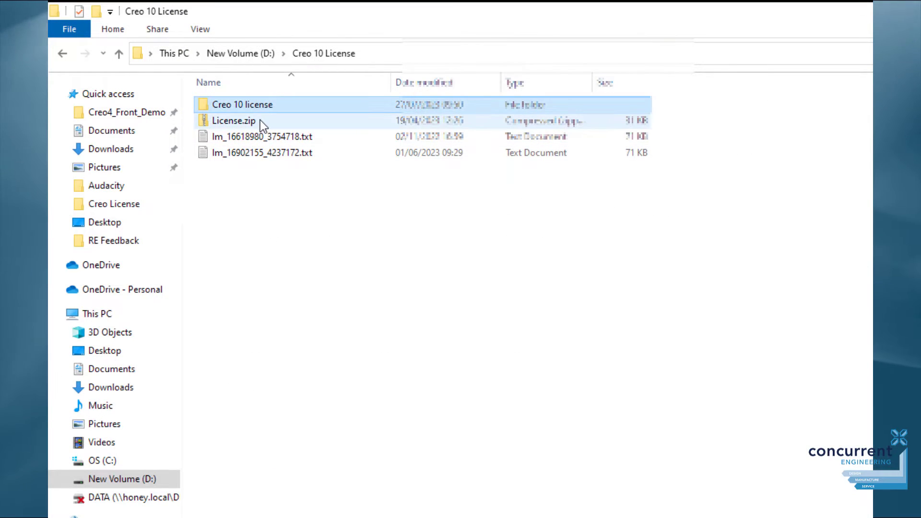
pyautogui.keyDown('shift'); pyautogui.click(259, 136); pyautogui.keyUp('shift')
pyautogui.keyDown('shift'); pyautogui.click(257, 152); pyautogui.keyUp('shift')
pyautogui.rightClick(257, 152)
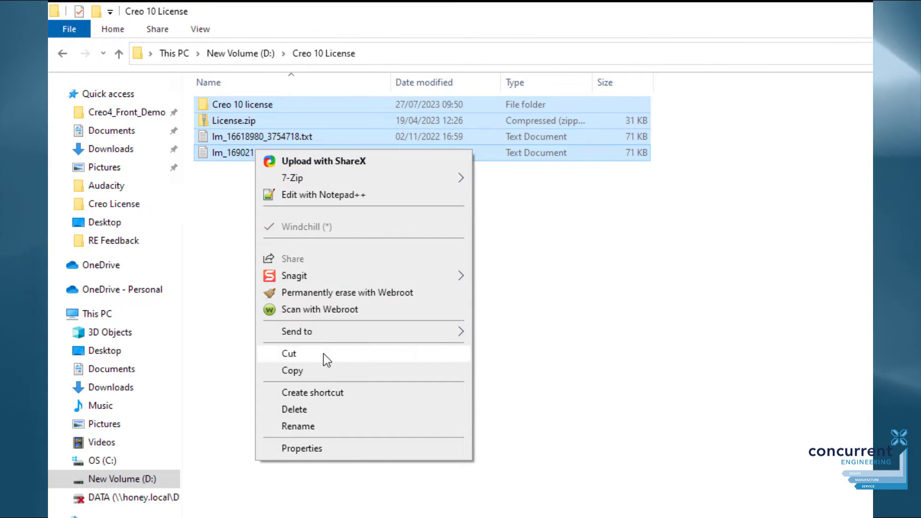
pyautogui.click(322, 409)
# Step: Delete the Creo 10 License folder itself from the D: drive
pyautogui.click(64, 55)
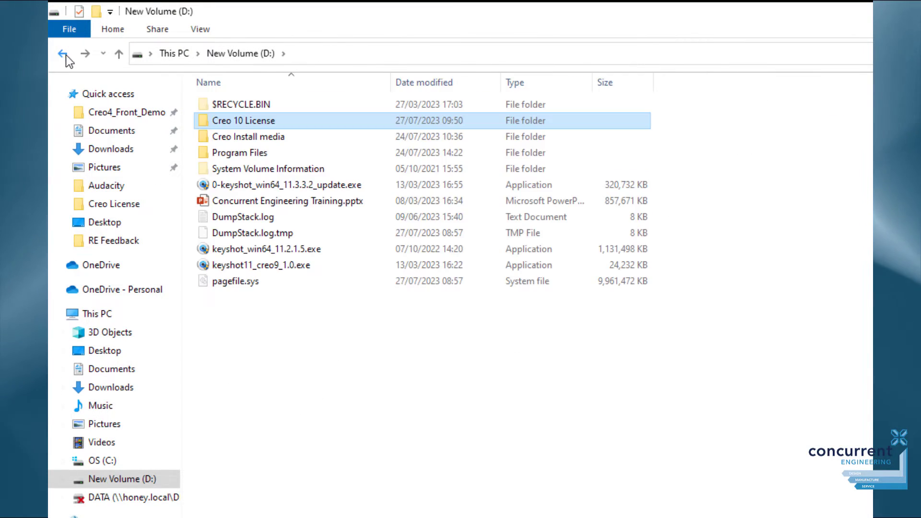
pyautogui.rightClick(252, 122)
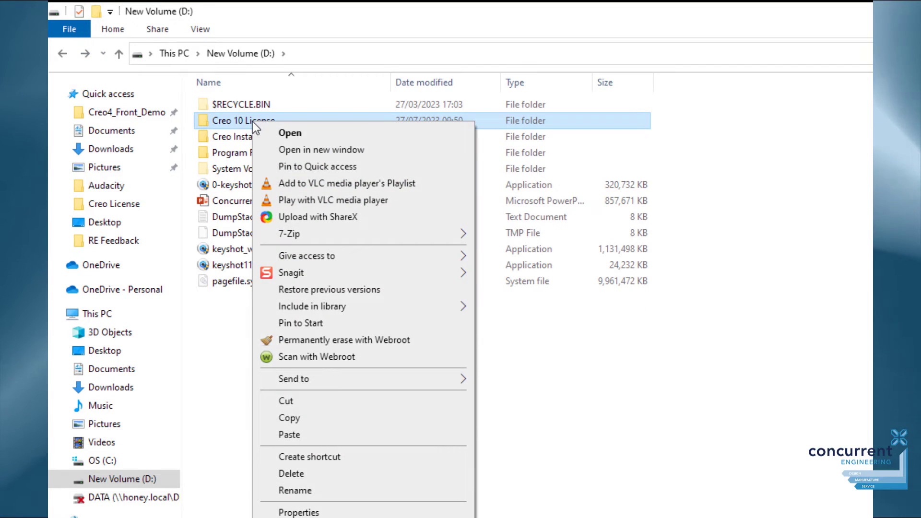
pyautogui.click(291, 474)
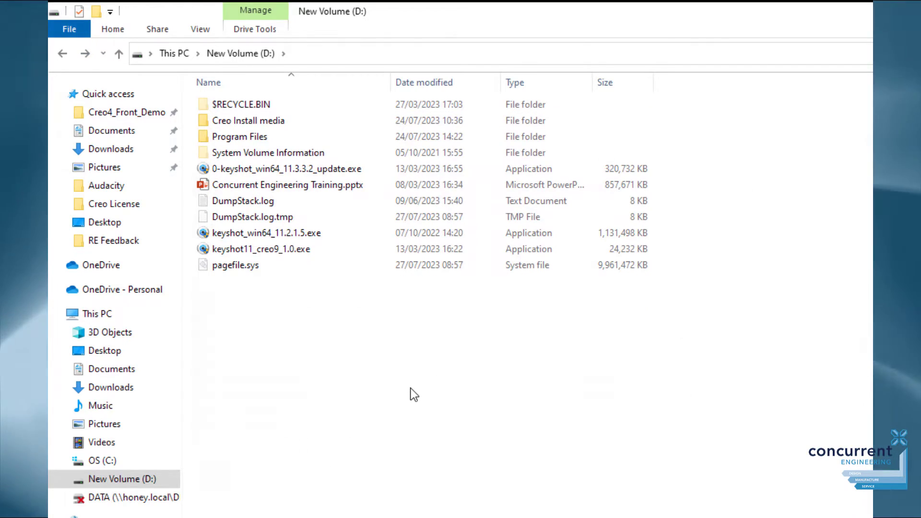
# Step: In Programs and Features, start uninstalling PTC Creo Parametric Version 9.0.5.0 and choose to uninstall all applications and utilities in this version
pyautogui.scroll(-15, 369, 321)
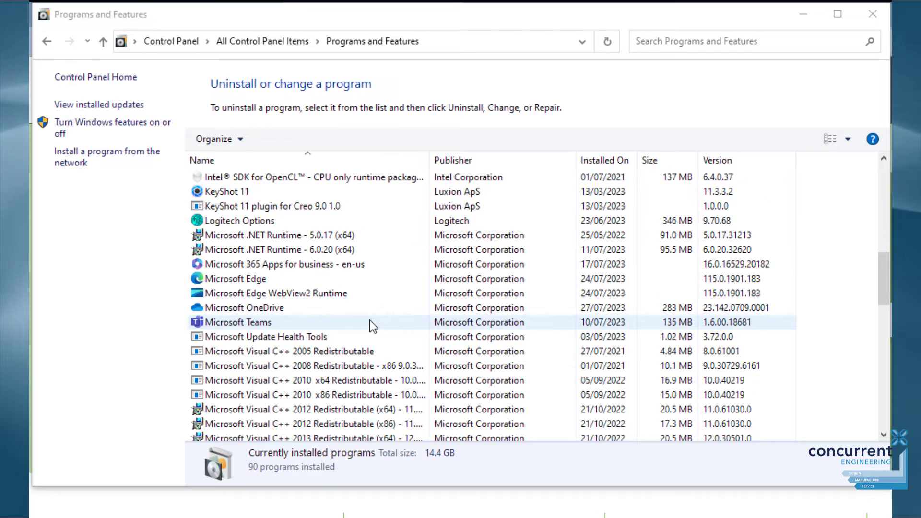
pyautogui.scroll(-7, 370, 321)
pyautogui.scroll(-2, 369, 320)
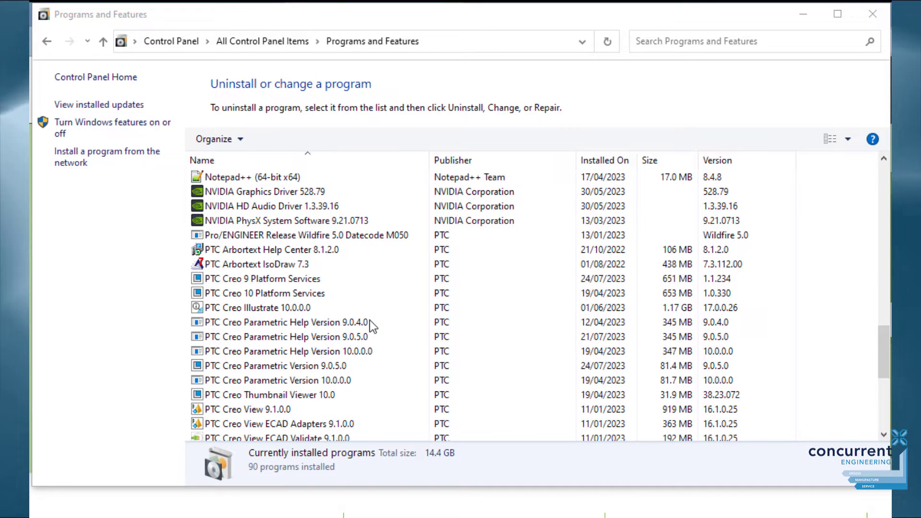
pyautogui.click(332, 364)
pyautogui.rightClick(335, 365)
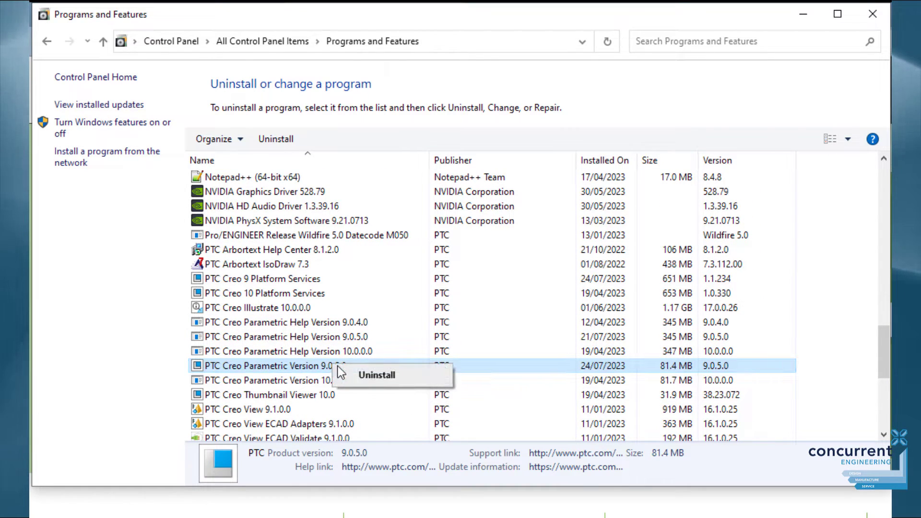
pyautogui.click(376, 374)
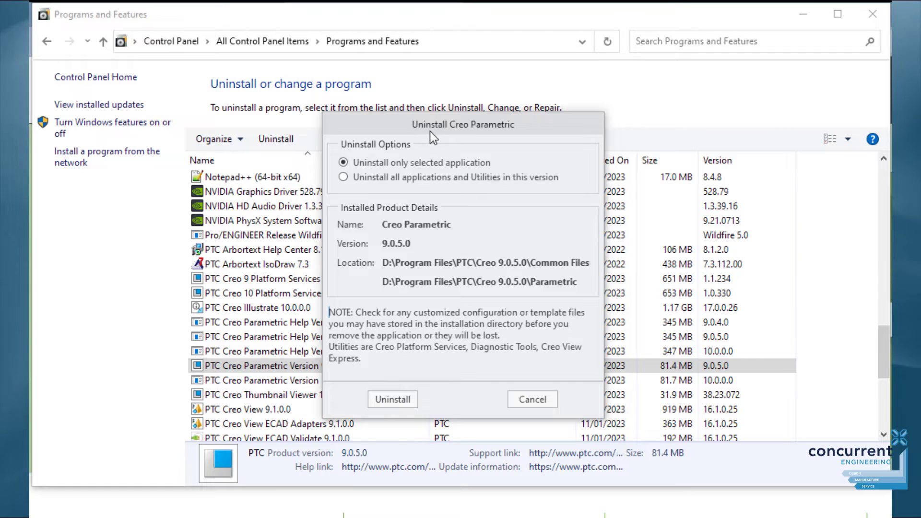
pyautogui.click(343, 177)
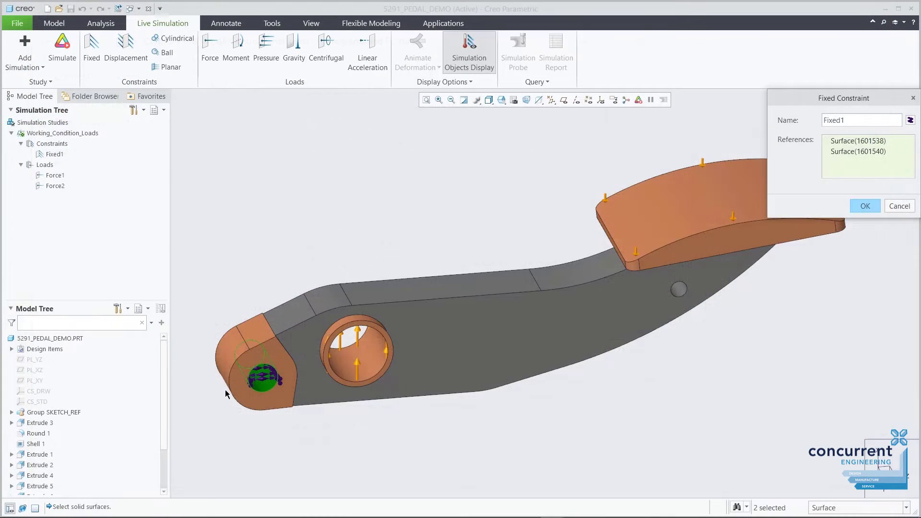
# Step: Review the definitions of the Fixed1 constraint and the Force1 and Force2 loads in the pedal's simulation study
pyautogui.click(865, 208)
pyautogui.click(57, 176)
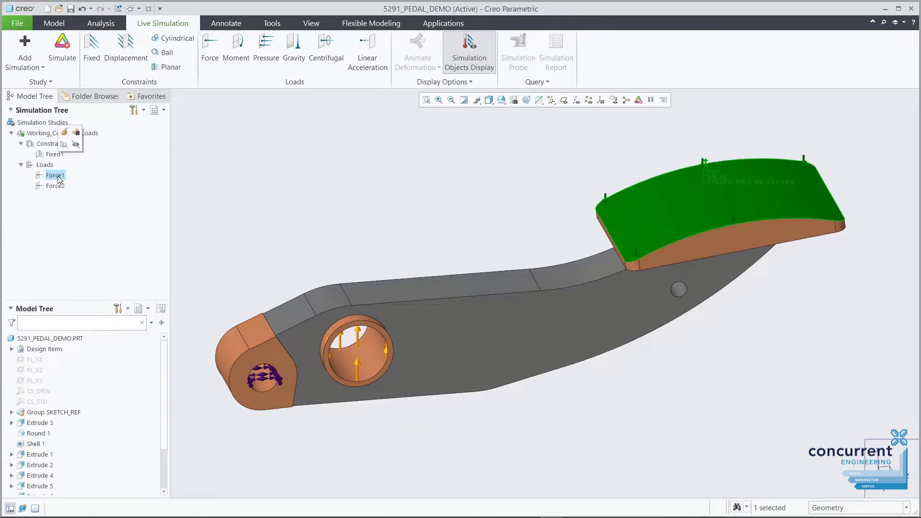
pyautogui.click(66, 133)
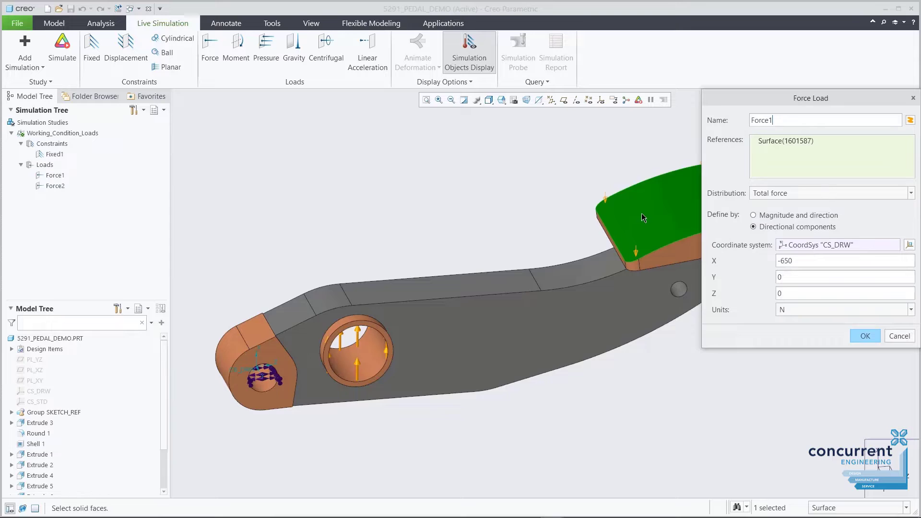
pyautogui.click(861, 339)
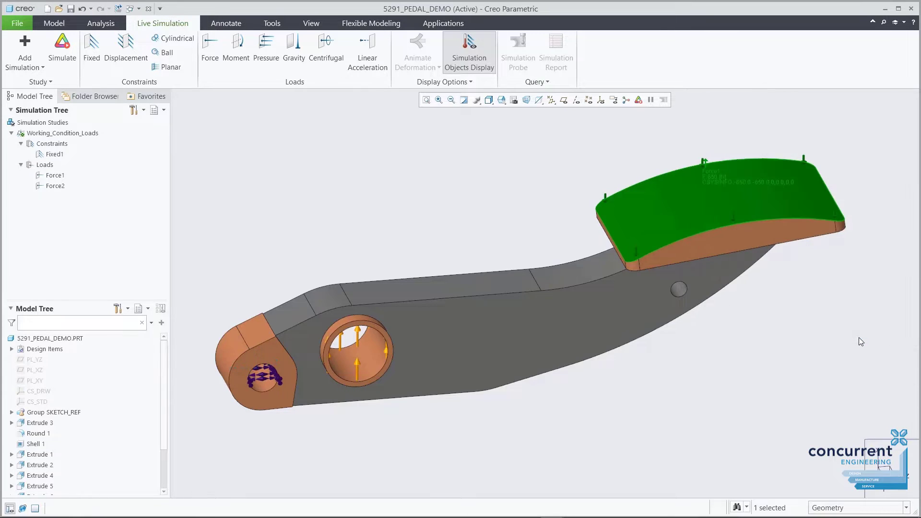
pyautogui.click(57, 186)
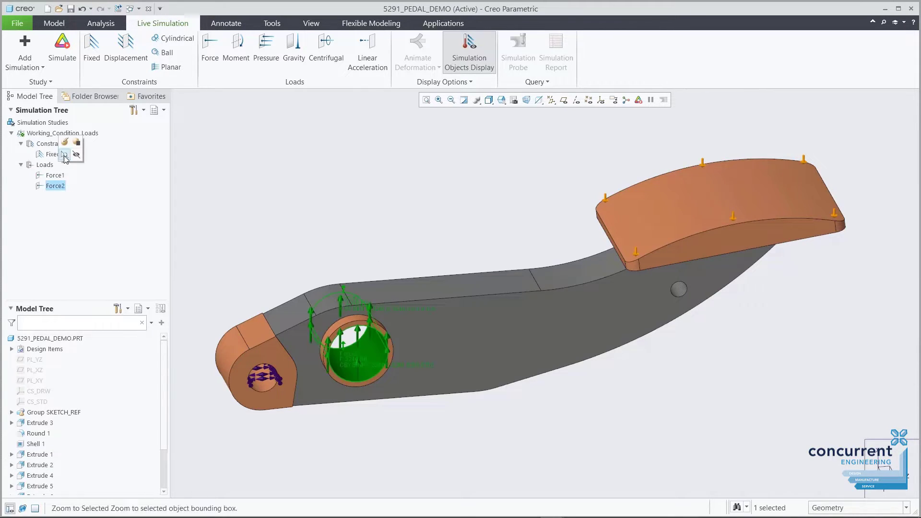
pyautogui.click(66, 144)
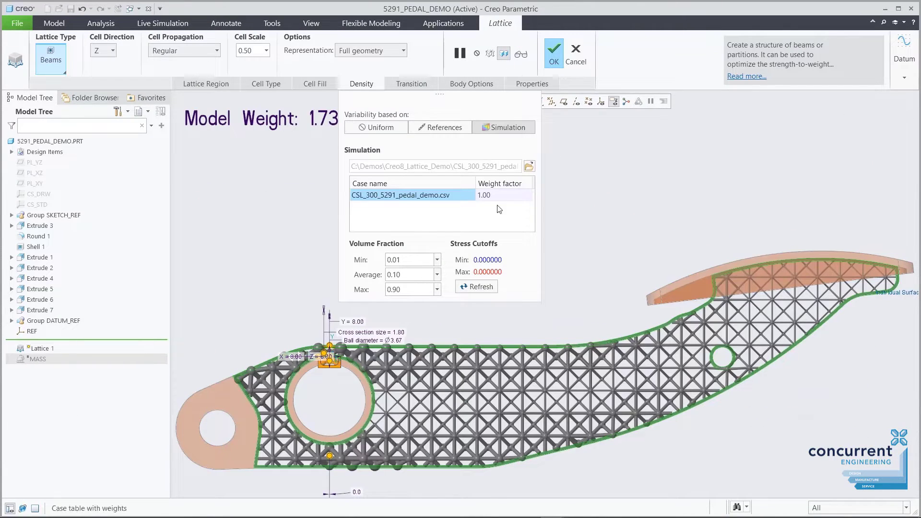
# Step: Refresh the stress cutoffs for the pedal lattice's simulation-based density
pyautogui.click(488, 287)
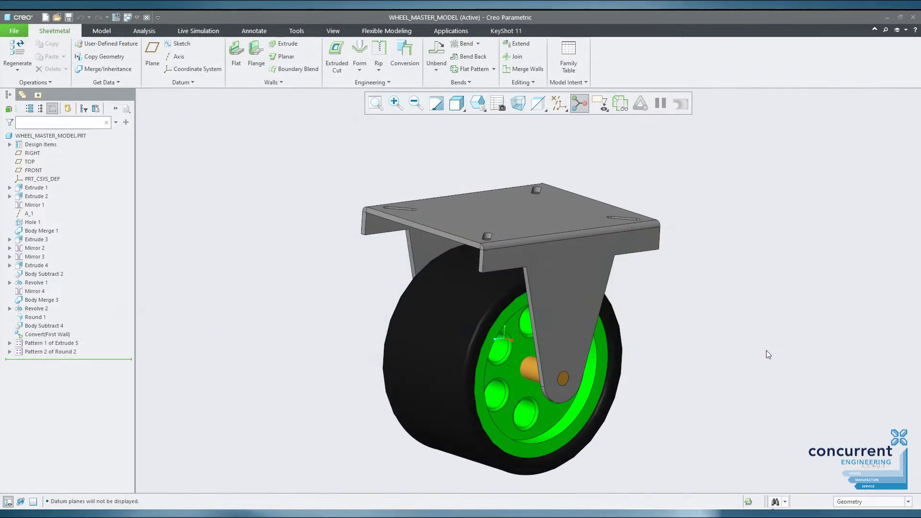
# Step: Exit Creo Parametric from the wheel model and confirm the exit
pyautogui.moveTo(767, 350); pyautogui.dragTo(756, 358, button='middle')
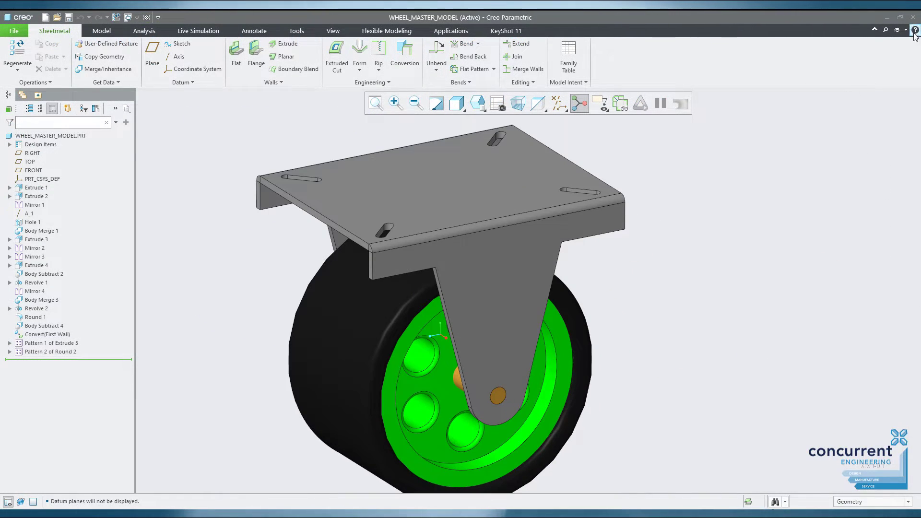
pyautogui.click(912, 17)
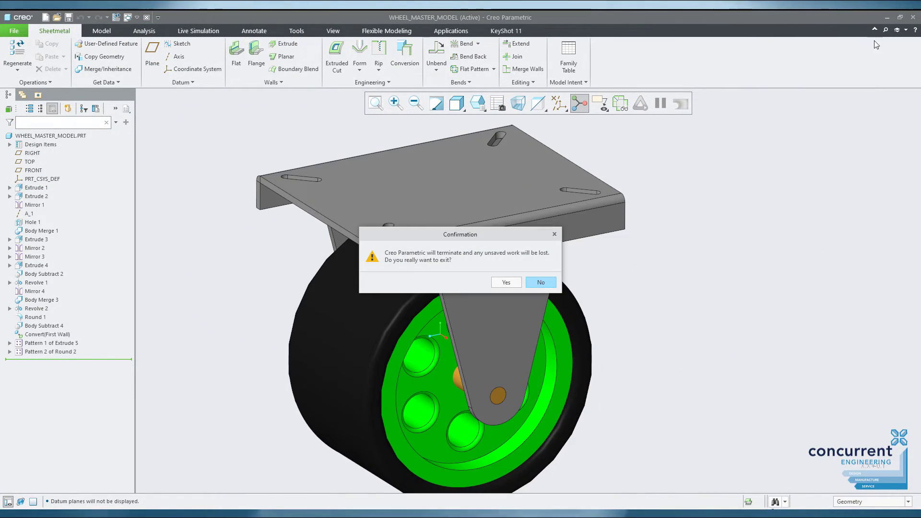
pyautogui.click(511, 280)
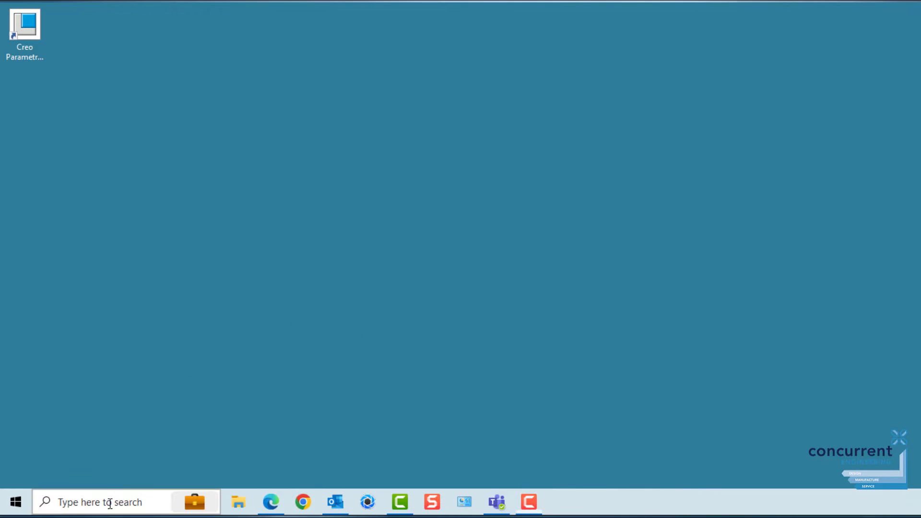
# Step: Search Windows for Services, open the app and reposition its window on the desktop
pyautogui.click(109, 503)
pyautogui.write('serv')
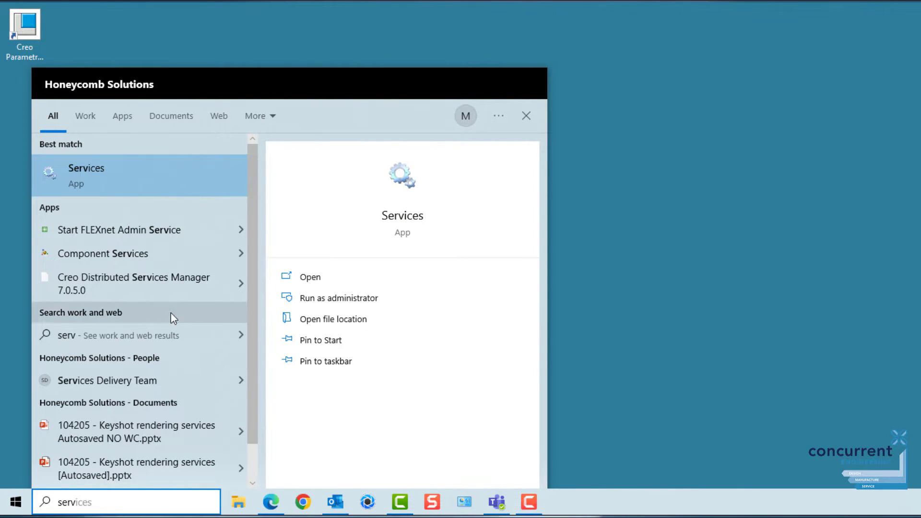
pyautogui.click(139, 173)
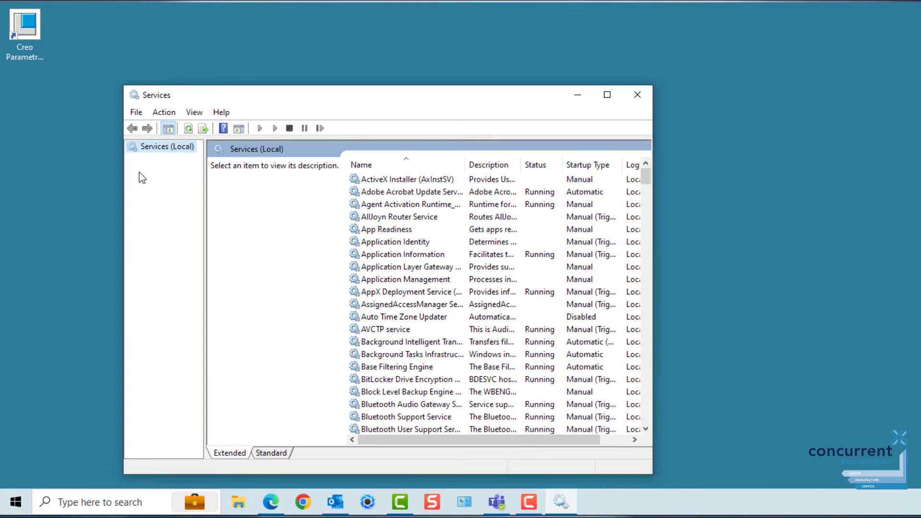
pyautogui.moveTo(339, 98); pyautogui.dragTo(299, 59)
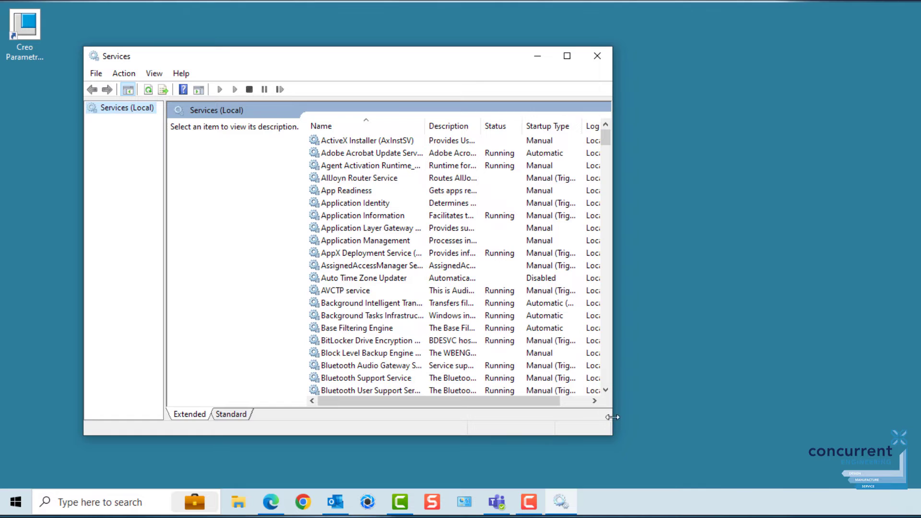
# Step: Enlarge the Services window, find the lmadmin_ptc service and stop it
pyautogui.moveTo(610, 436); pyautogui.dragTo(828, 458)
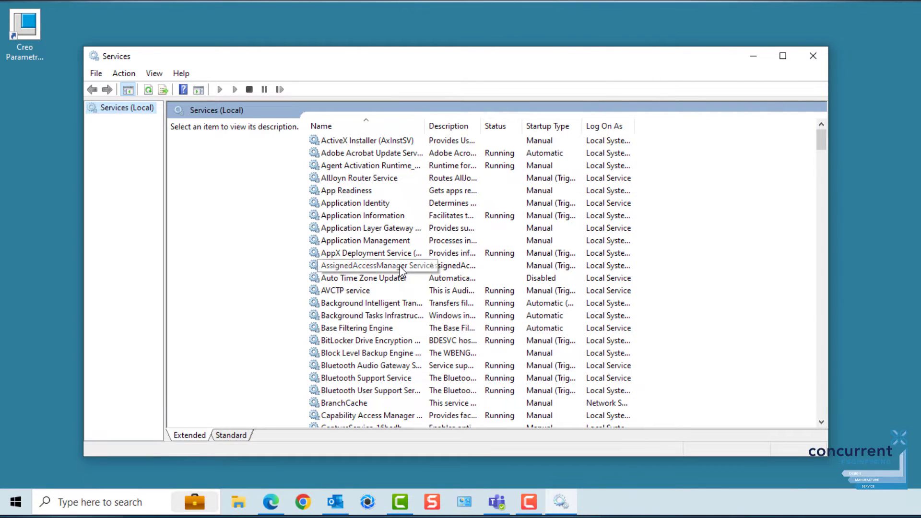
pyautogui.scroll(-20, 401, 270)
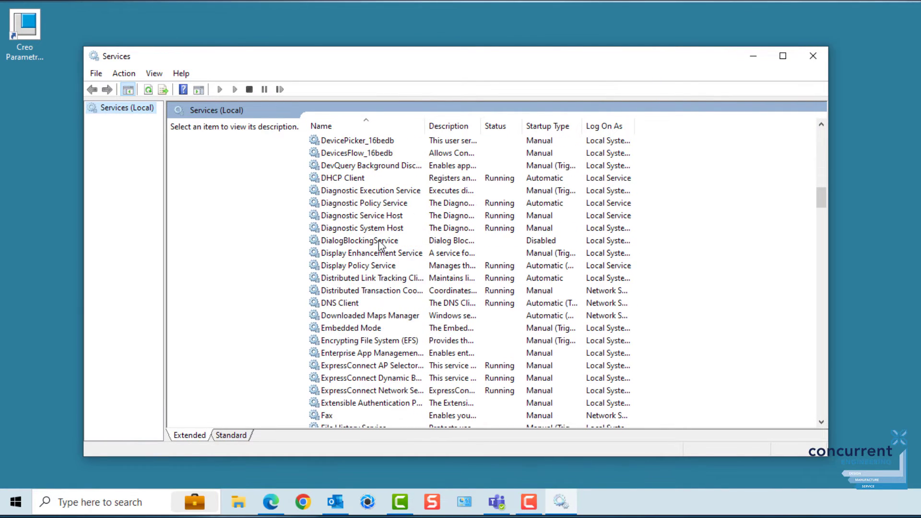
pyautogui.scroll(-17, 379, 245)
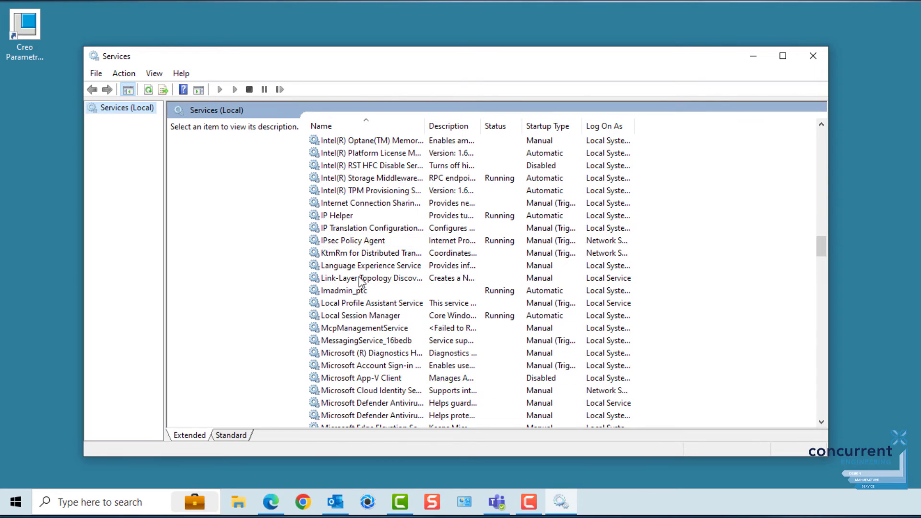
pyautogui.click(355, 291)
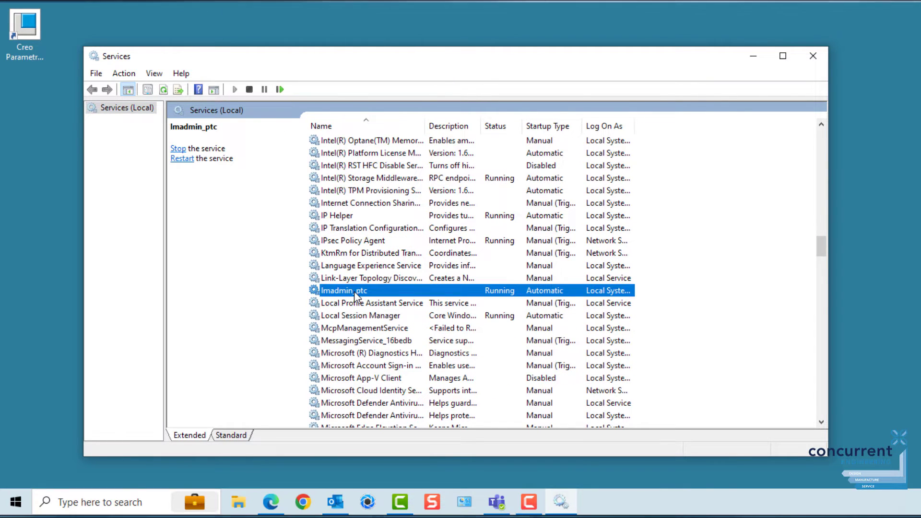
pyautogui.click(179, 151)
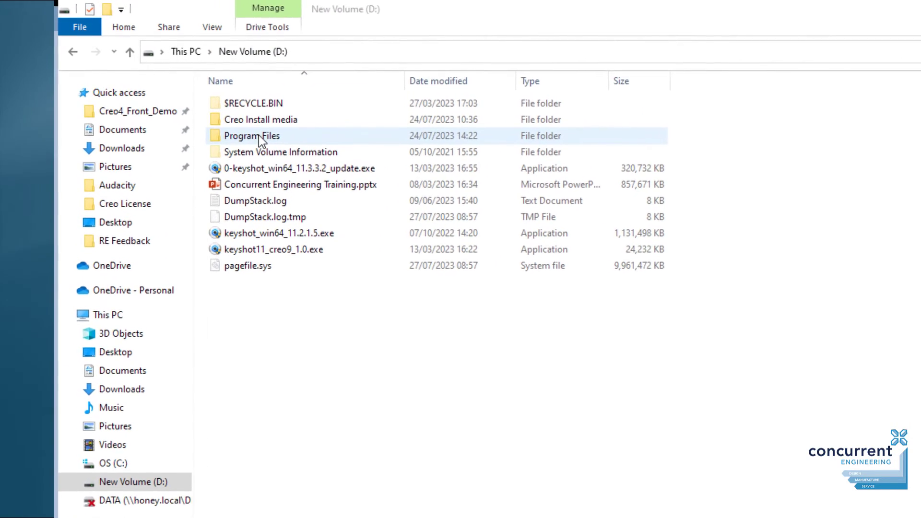
# Step: Browse to the D:\Program Files\PTC\Creo 9.0.5.0\Parametric\bin folder
pyautogui.doubleClick(245, 132)
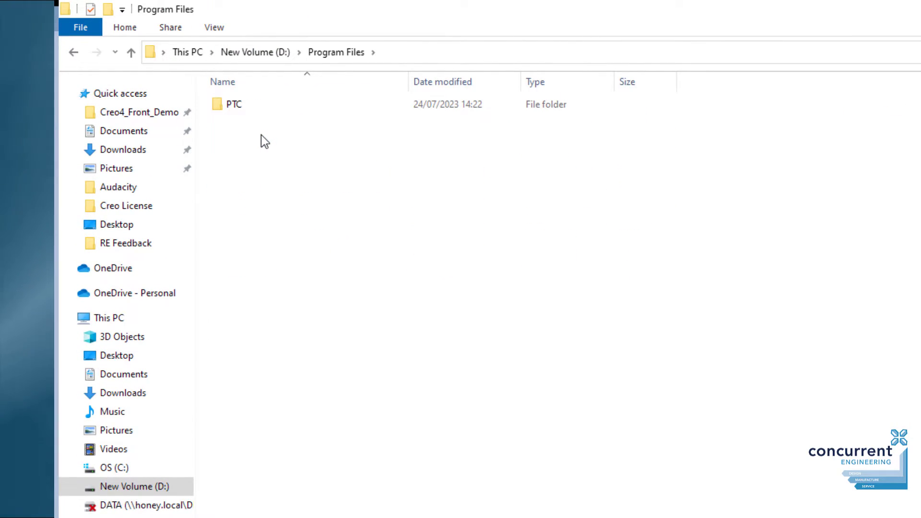
pyautogui.doubleClick(261, 106)
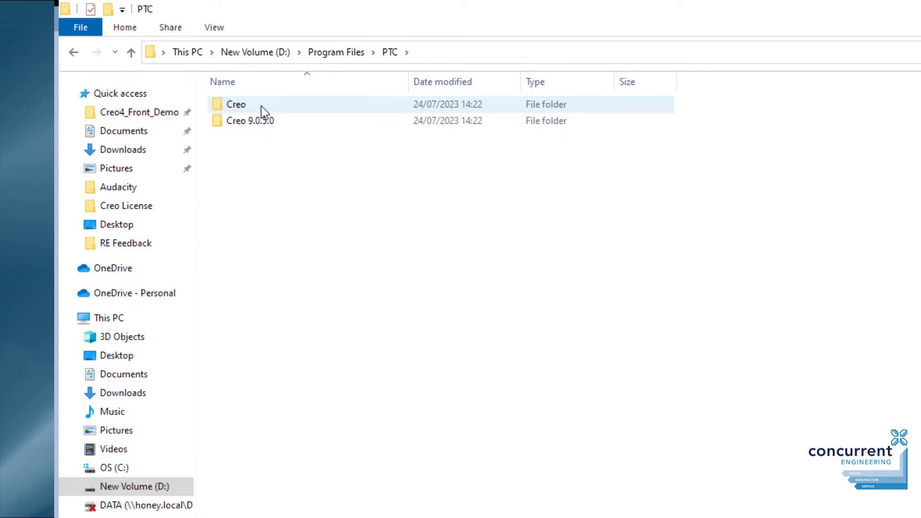
pyautogui.doubleClick(306, 122)
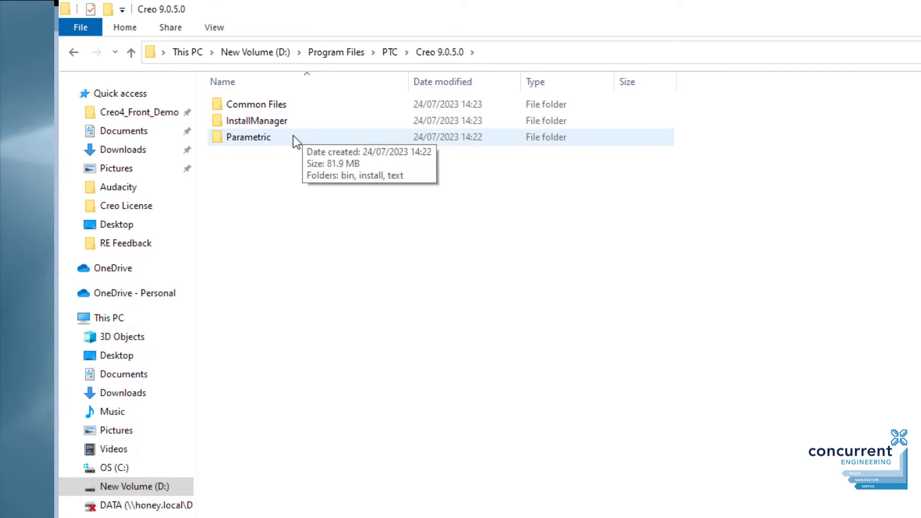
pyautogui.doubleClick(293, 136)
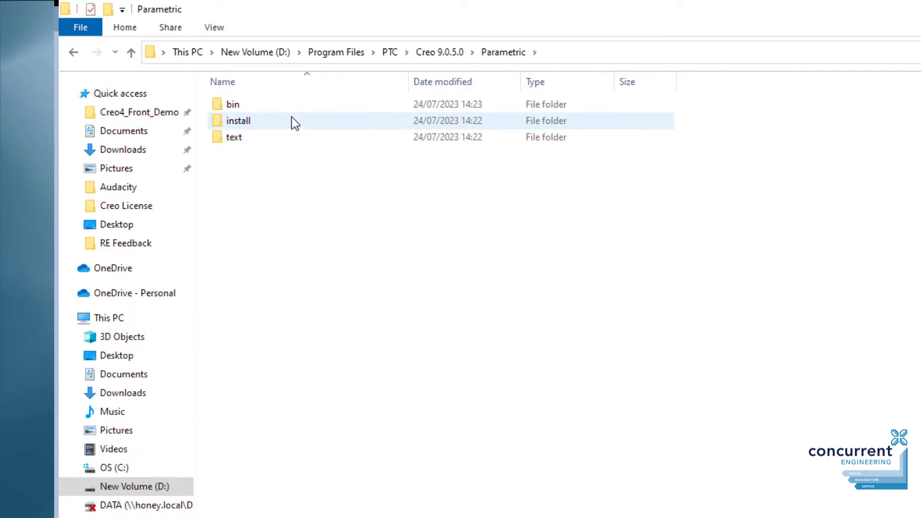
pyautogui.doubleClick(289, 108)
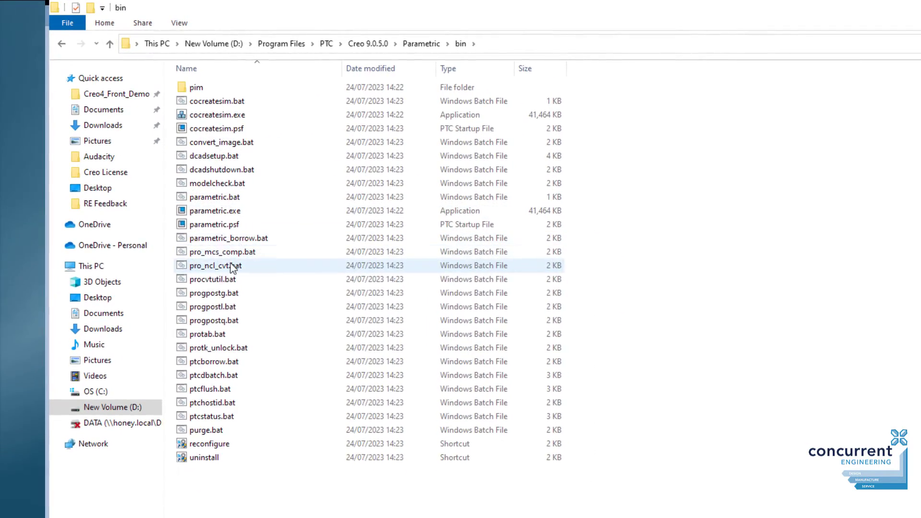
# Step: Run the reconfigure shortcut as administrator and proceed with reconfiguring licenses in an existing installation
pyautogui.click(223, 444)
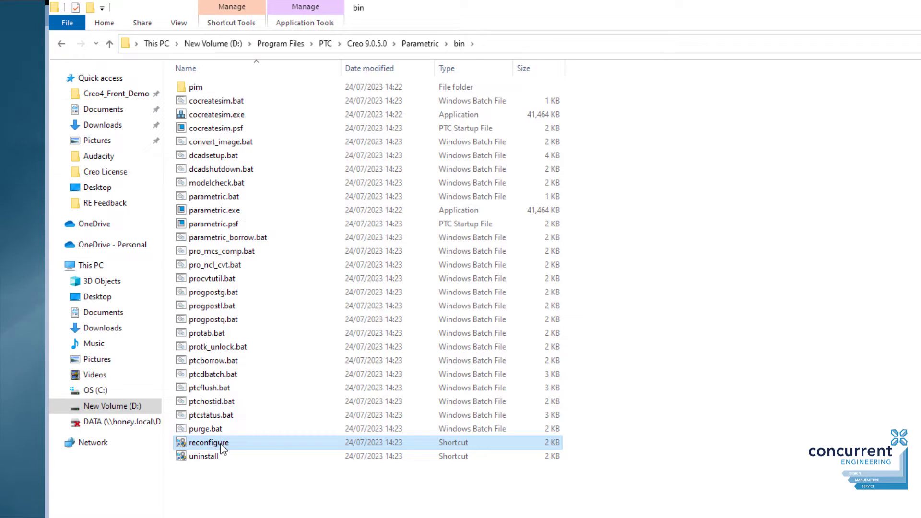
pyautogui.rightClick(223, 449)
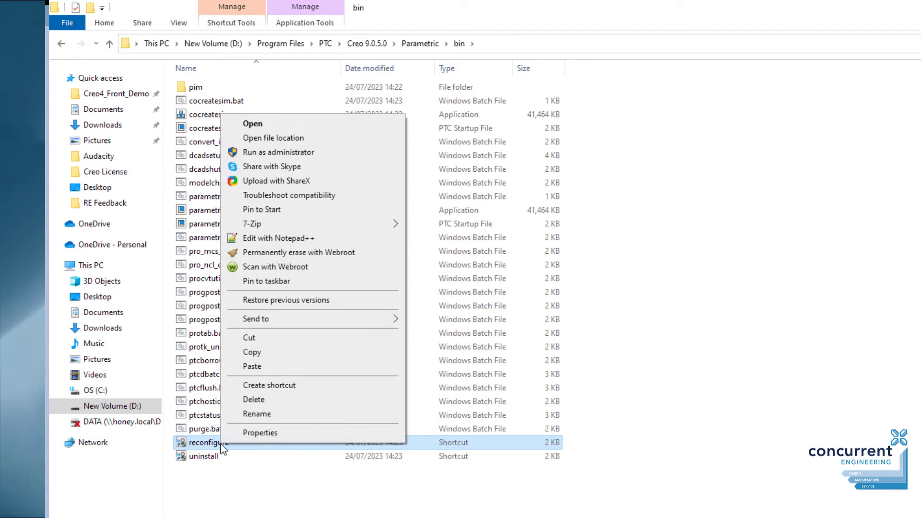
pyautogui.click(284, 153)
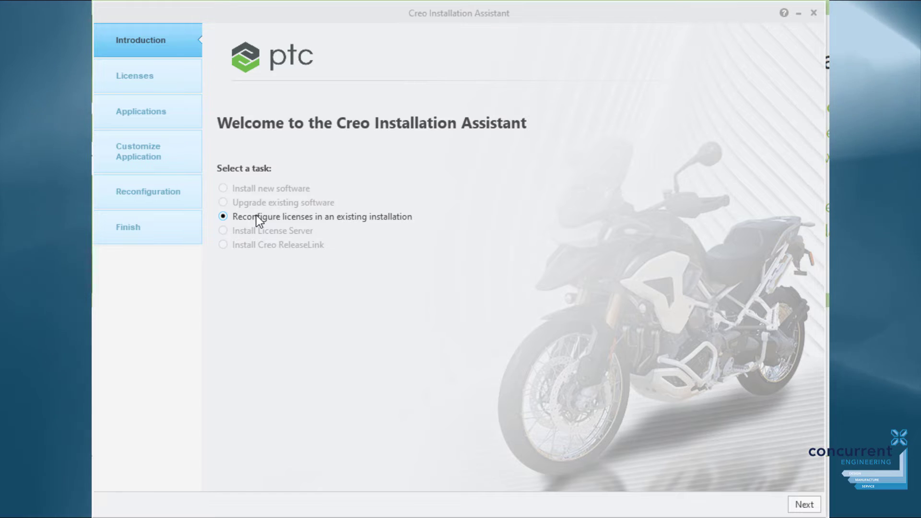
pyautogui.click(803, 505)
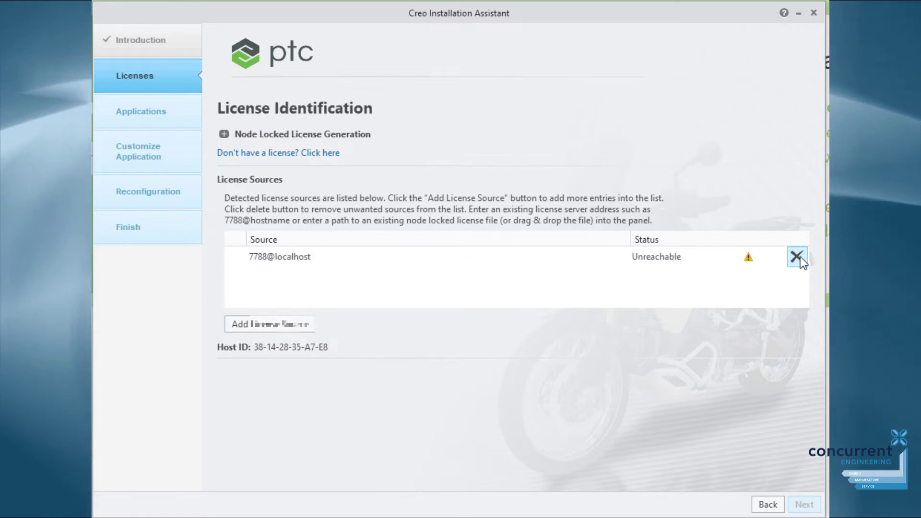
# Step: Replace the 7788@localhost license source with lm_16845859_4139235.txt from C:\Creo License\Creo 10 license
pyautogui.click(800, 257)
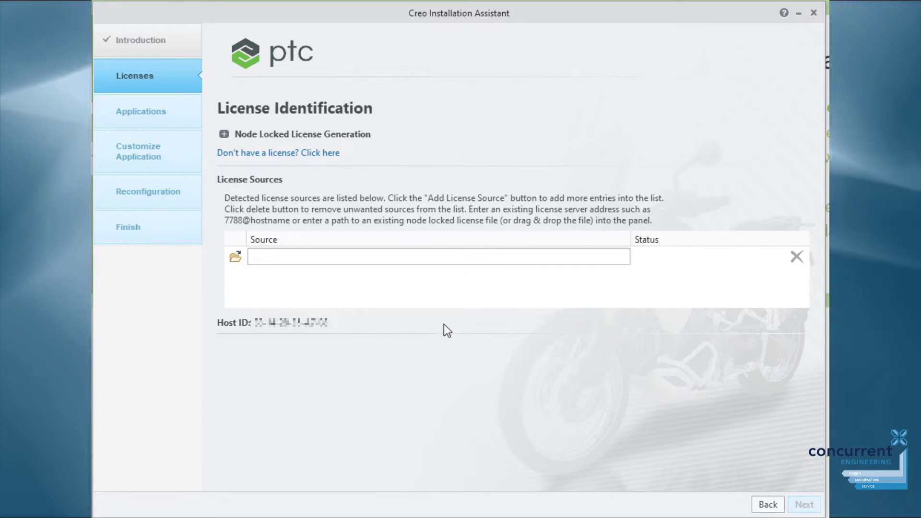
pyautogui.click(235, 258)
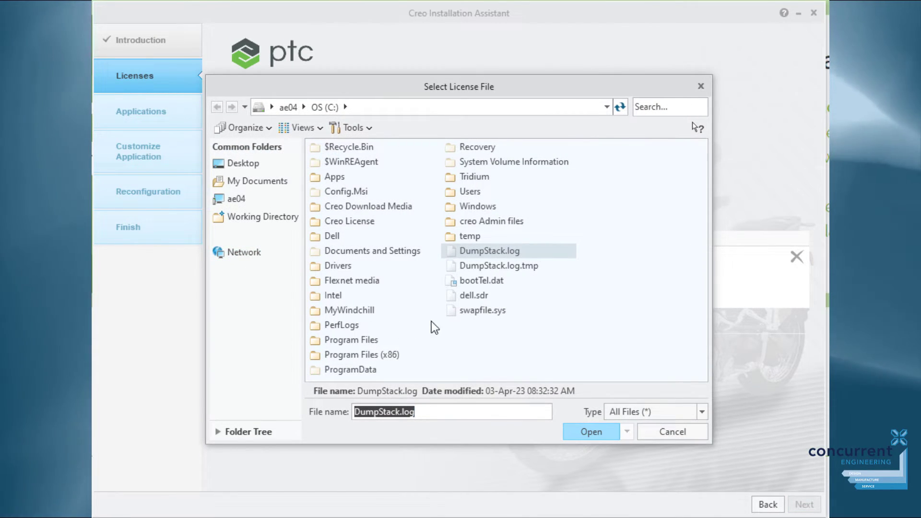
pyautogui.doubleClick(360, 221)
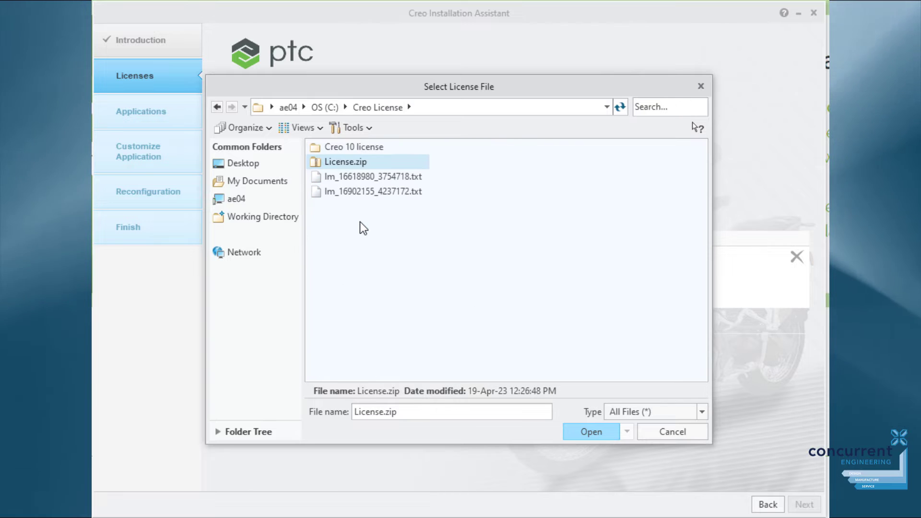
pyautogui.doubleClick(364, 147)
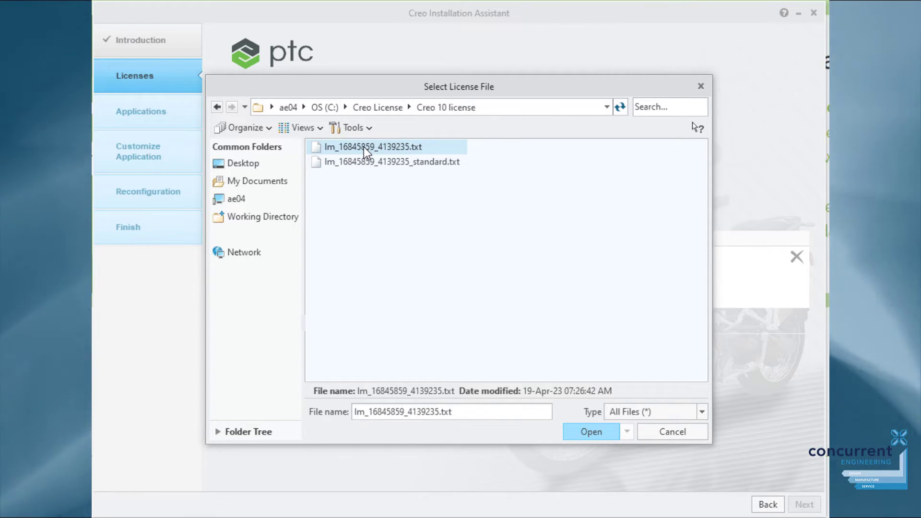
pyautogui.doubleClick(363, 146)
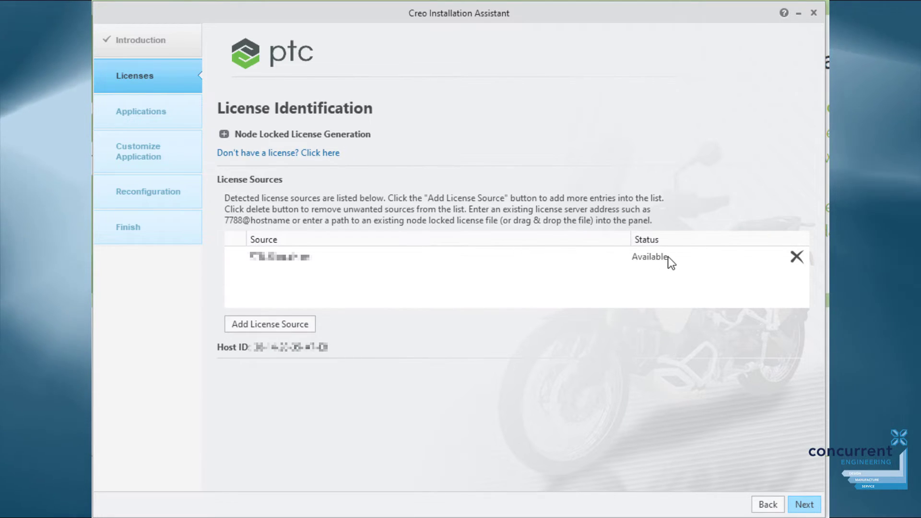
# Step: Accept the default application and customization settings for Creo Parametric and start the license reconfiguration
pyautogui.click(804, 504)
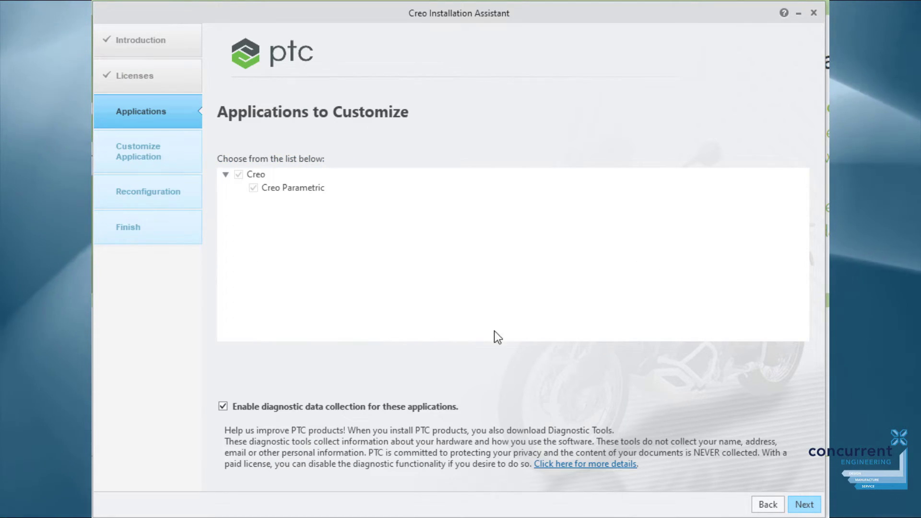
pyautogui.click(804, 504)
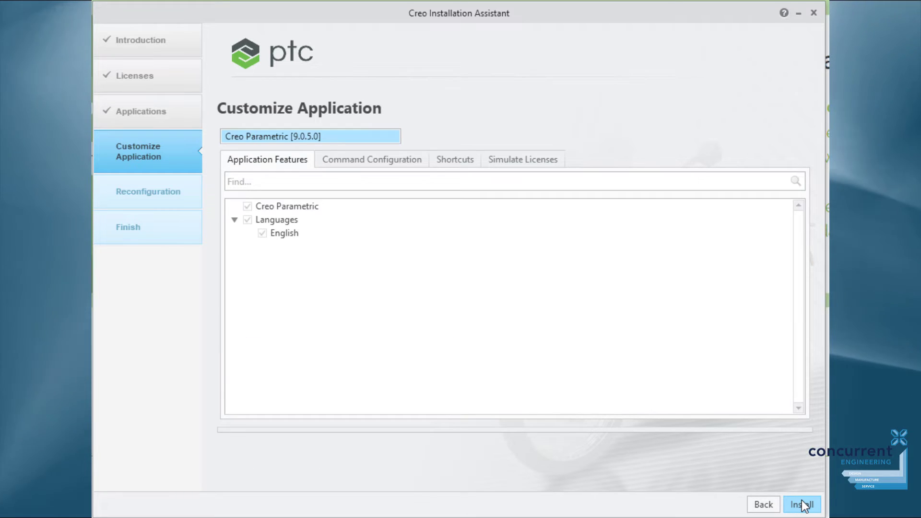
pyautogui.click(802, 502)
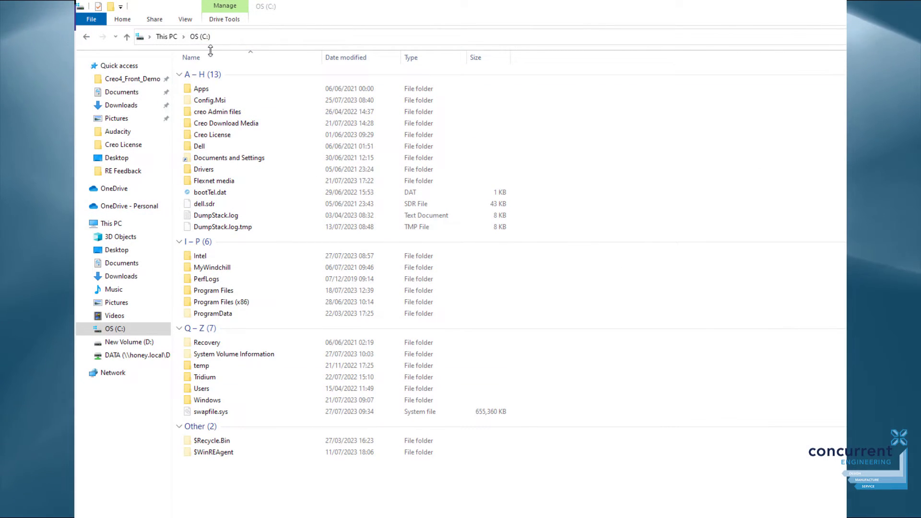
# Step: Launch the reconfigure shortcut from C:\Program Files\PTC\FLEXnet Admin License Server\bin
pyautogui.doubleClick(215, 291)
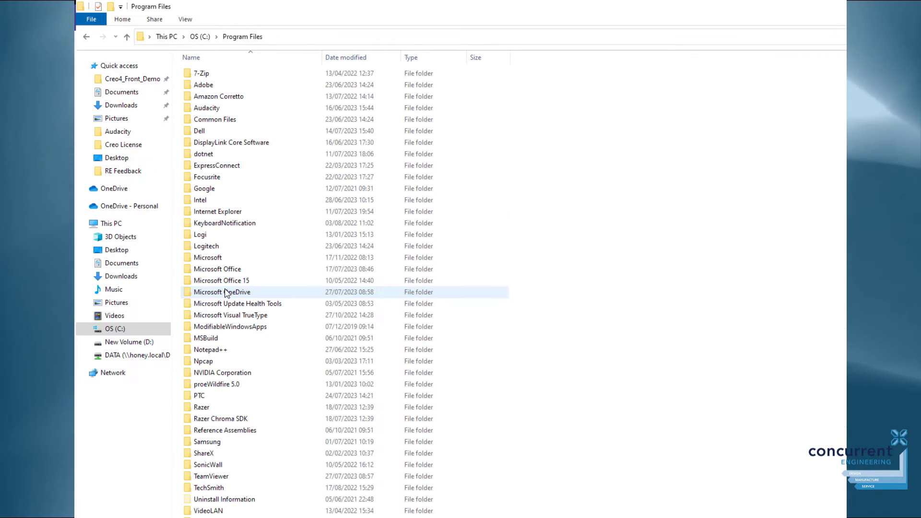
pyautogui.doubleClick(224, 403)
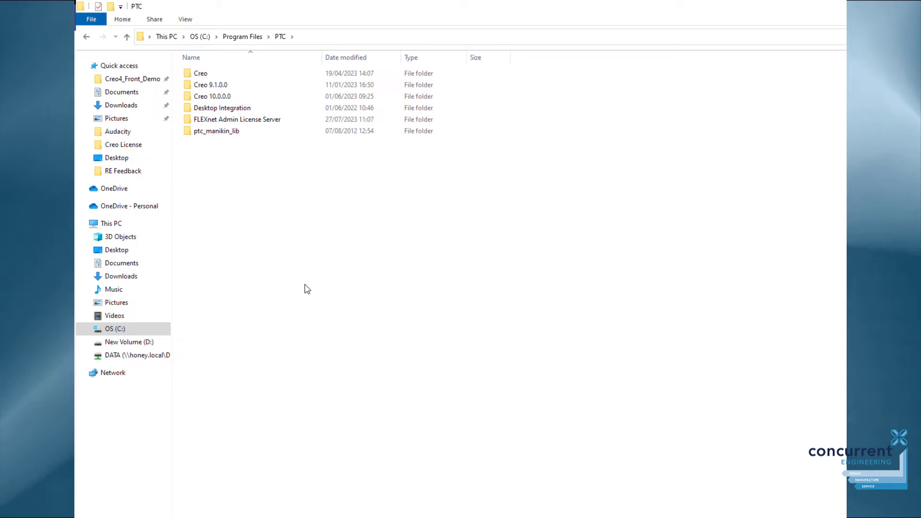
pyautogui.doubleClick(316, 119)
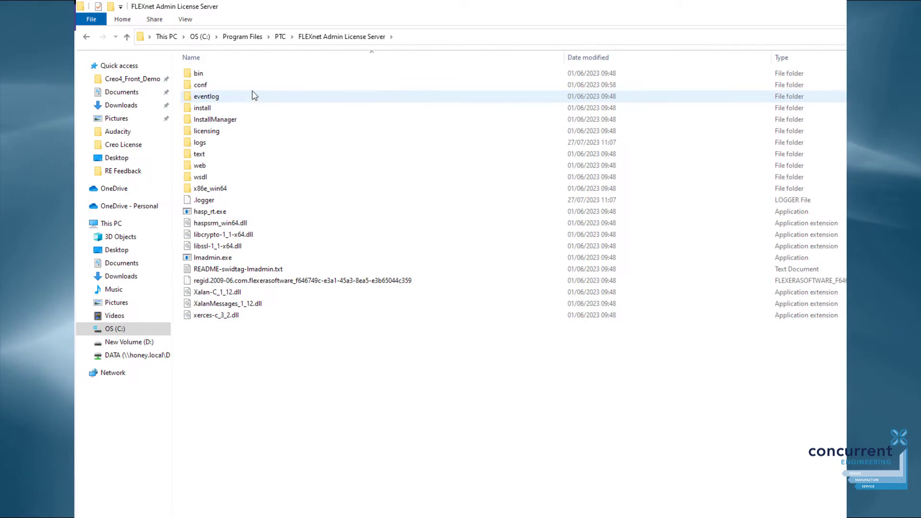
pyautogui.doubleClick(250, 77)
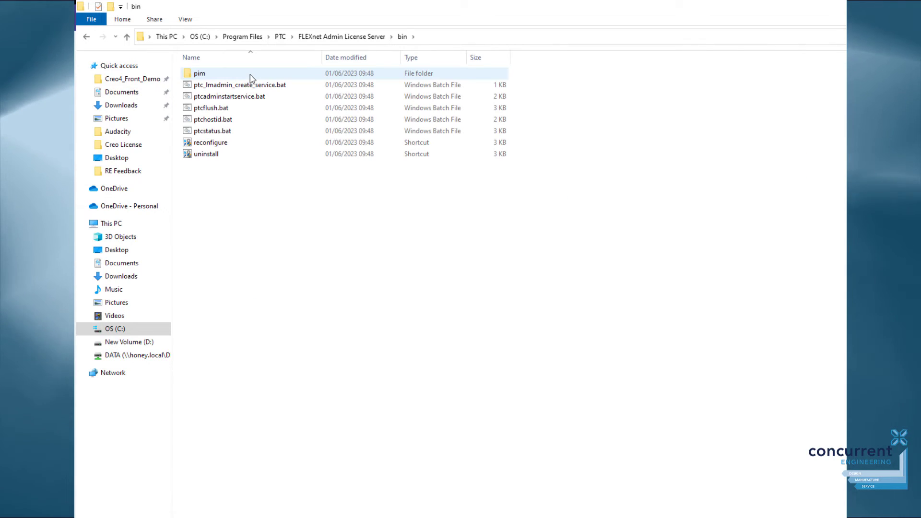
pyautogui.click(228, 146)
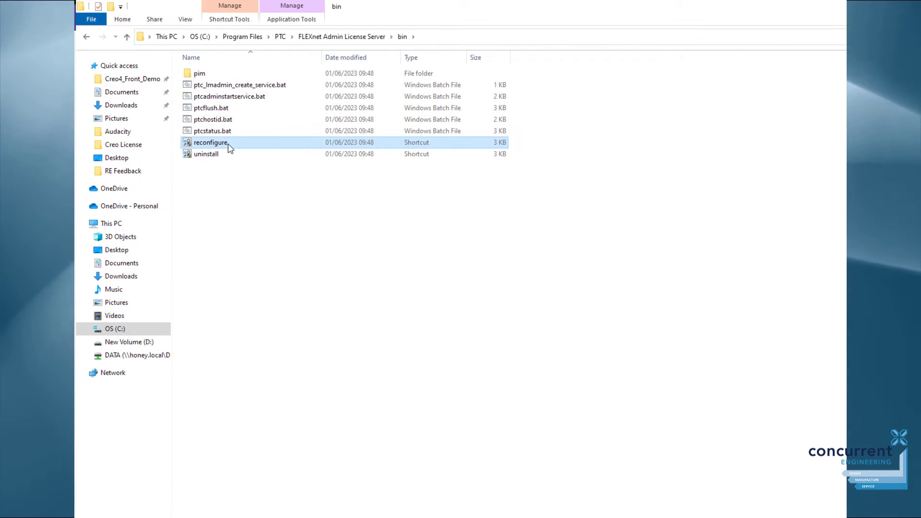
pyautogui.rightClick(229, 144)
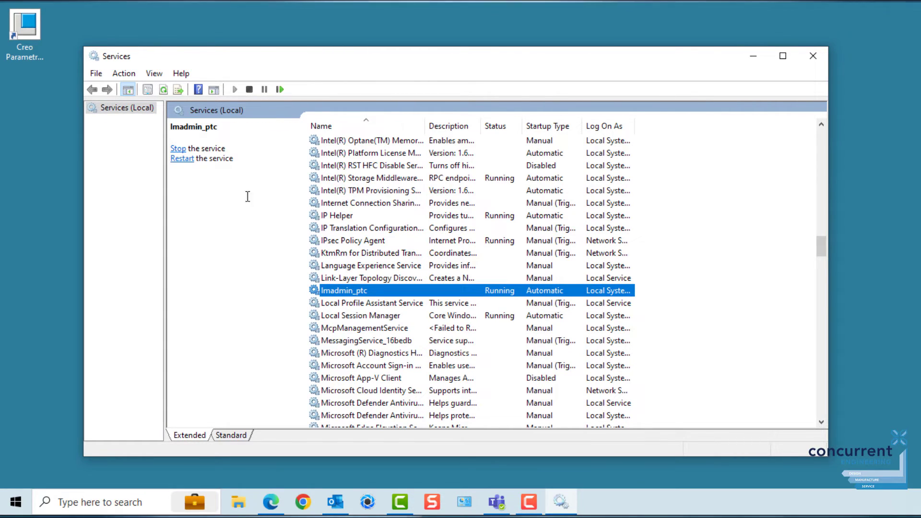
# Step: Stop the lmadmin_ptc service and accept the software license and export agreements for the license server installation
pyautogui.click(178, 149)
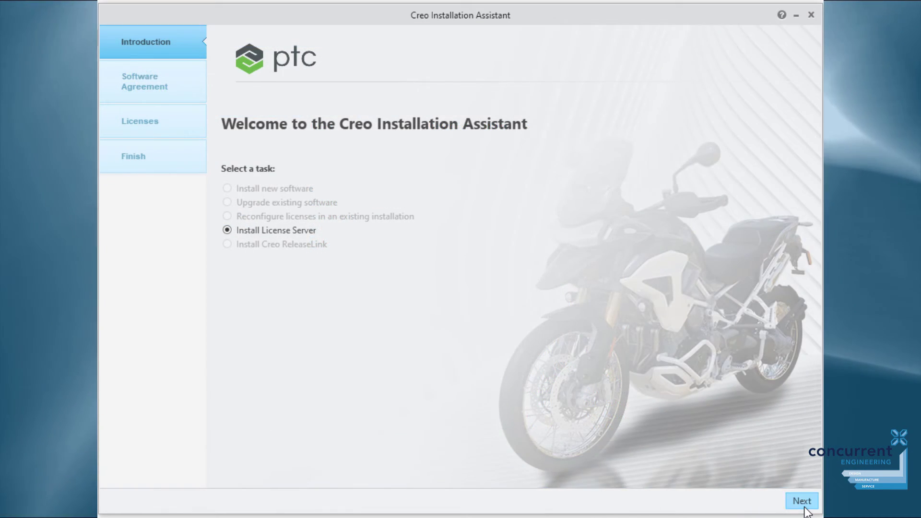
pyautogui.click(799, 501)
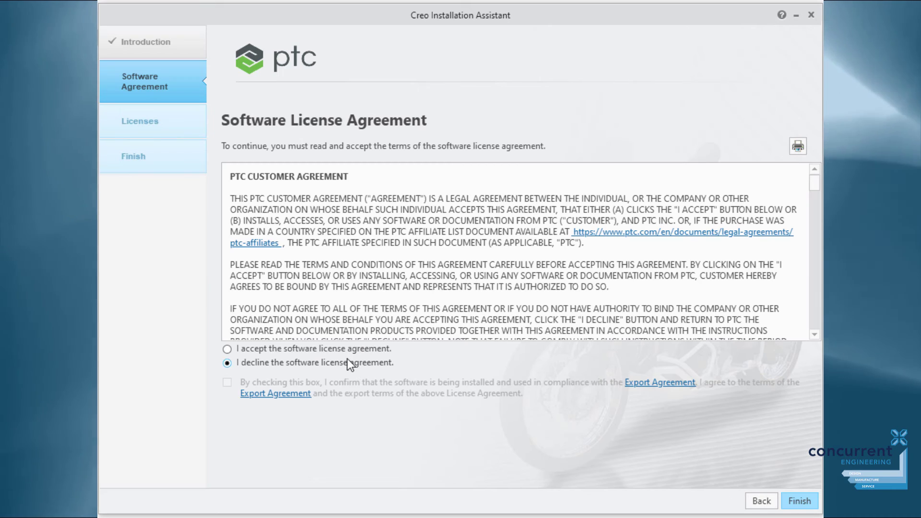
pyautogui.click(323, 349)
pyautogui.click(227, 382)
pyautogui.click(799, 500)
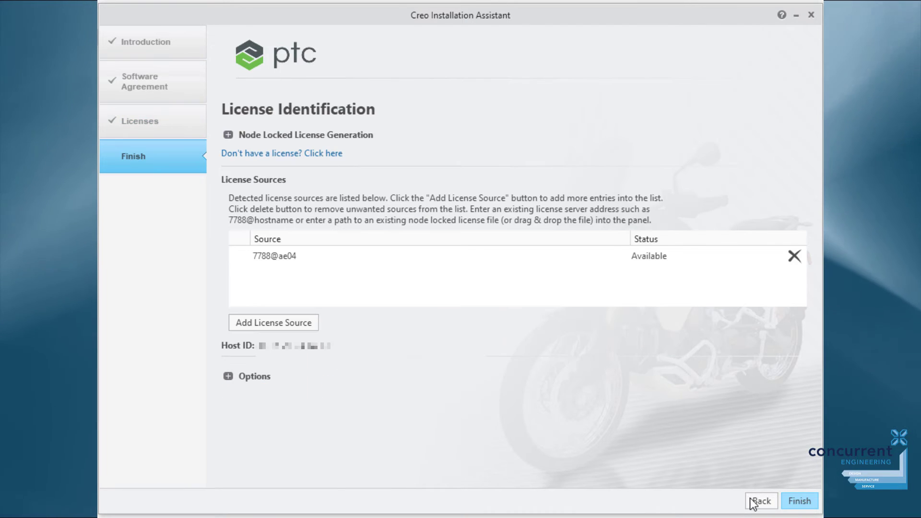
# Step: Replace the license server's 7788@ae04 source with lm_16845859_4139235.txt from C:\Creo License\Creo 10 license
pyautogui.click(288, 254)
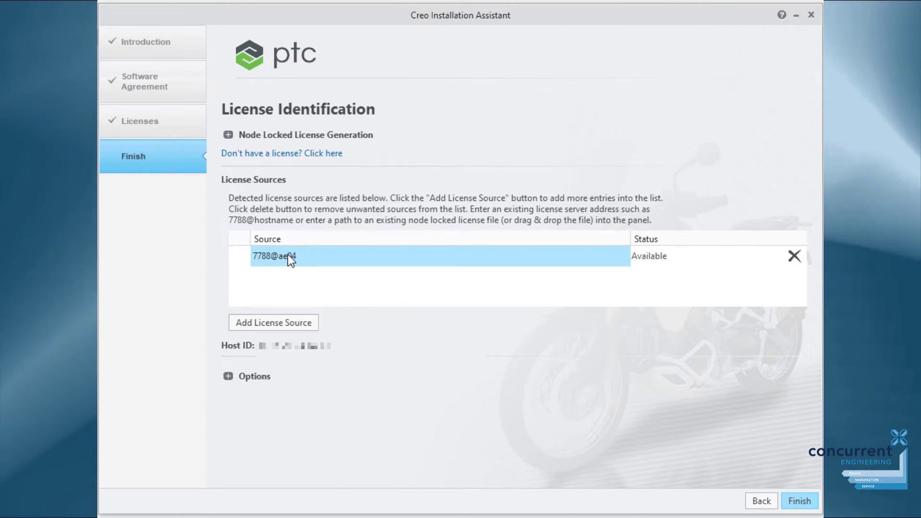
pyautogui.click(793, 257)
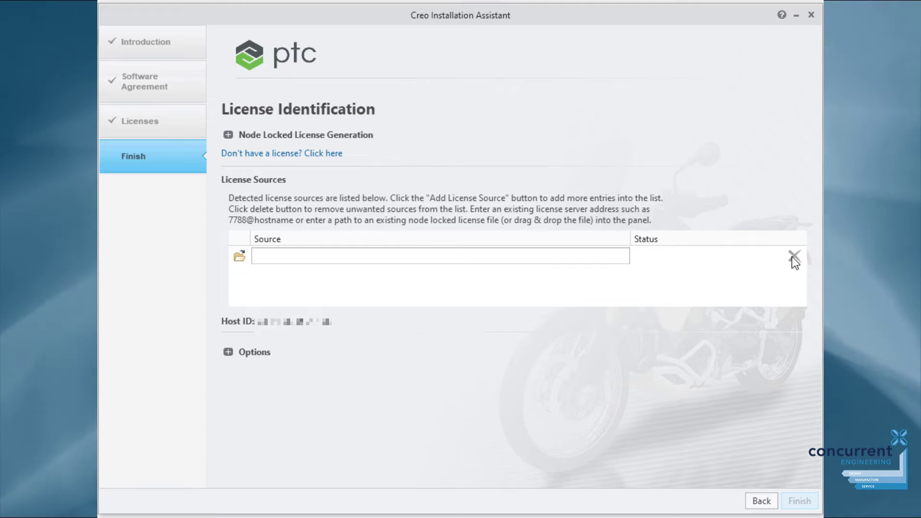
pyautogui.click(239, 256)
pyautogui.doubleClick(367, 226)
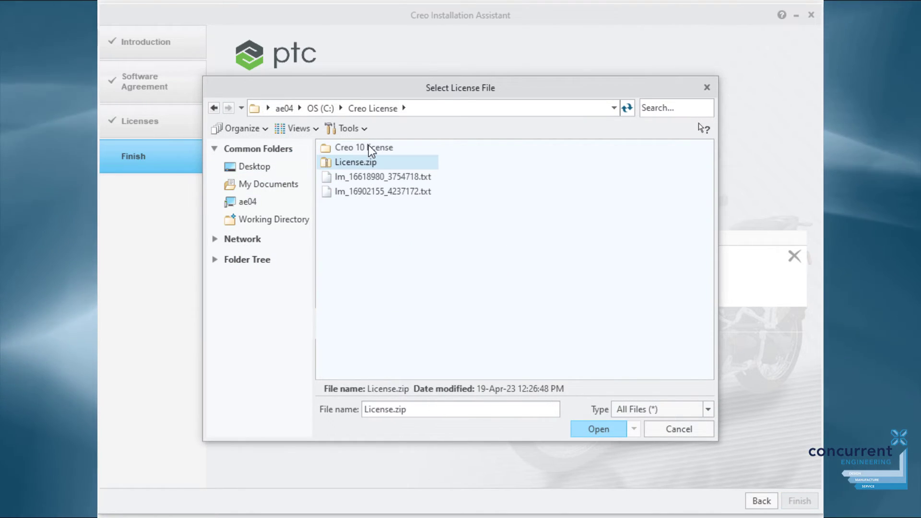
pyautogui.doubleClick(368, 145)
pyautogui.doubleClick(370, 148)
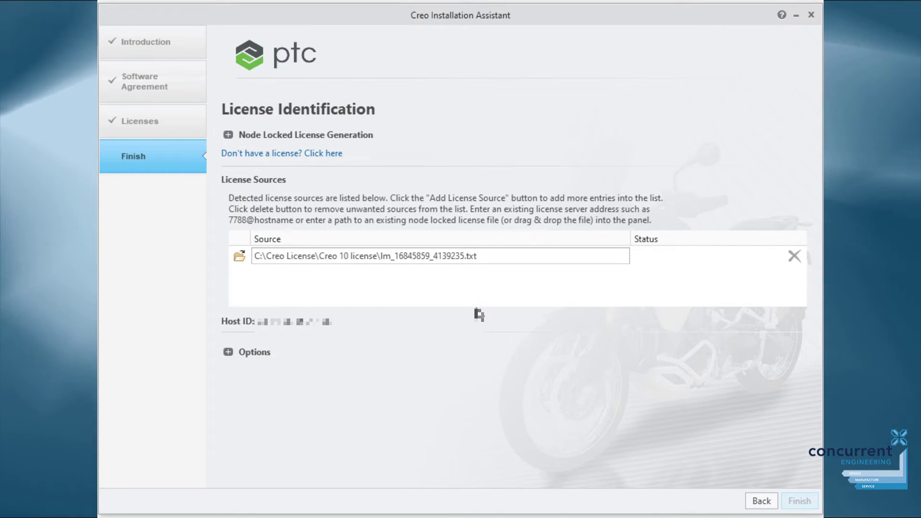